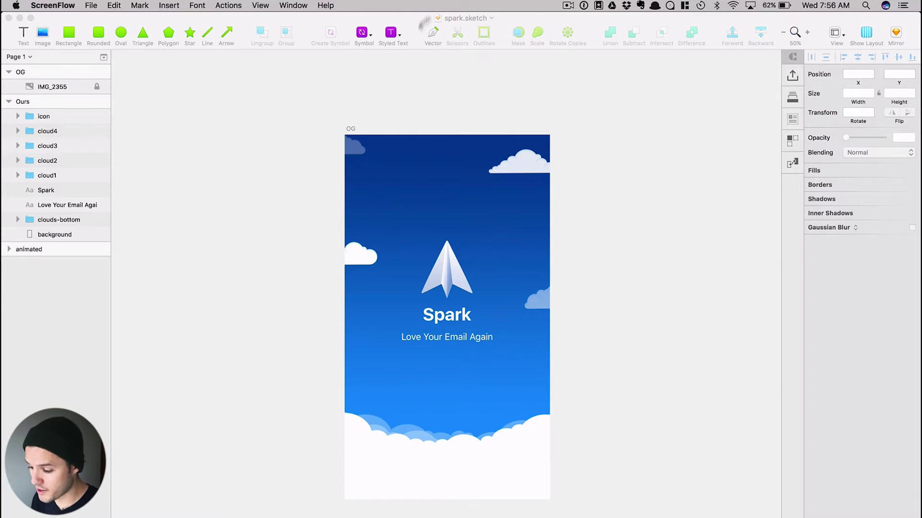
- Examine the OG reference design up close, covering the upper cloud, paper-plane icon, Spark text and bottom clouds
left_click_drag(459, 113, 584, 280)
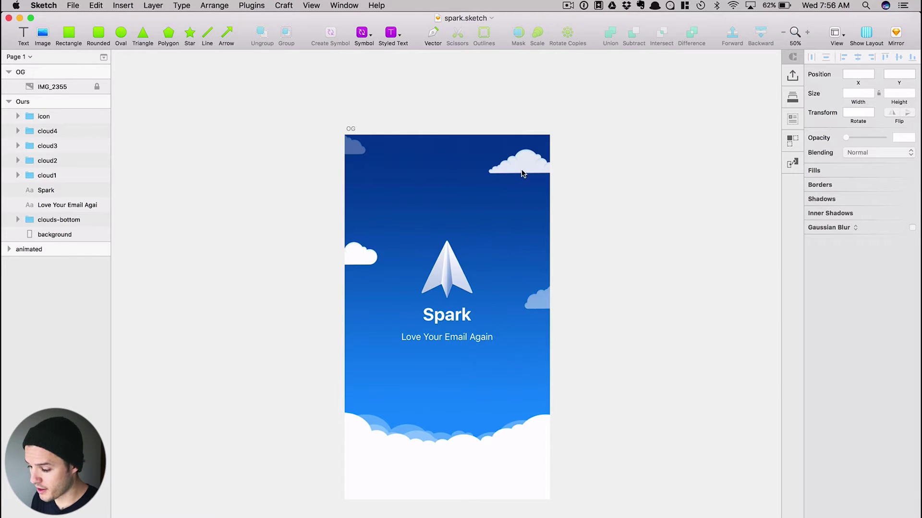
key("z")
left_click_drag(461, 109, 589, 241)
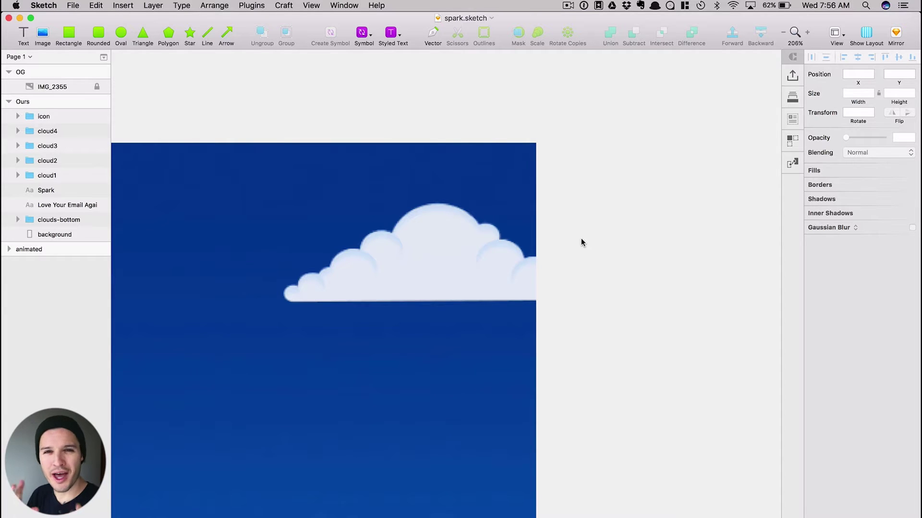
key("super+0")
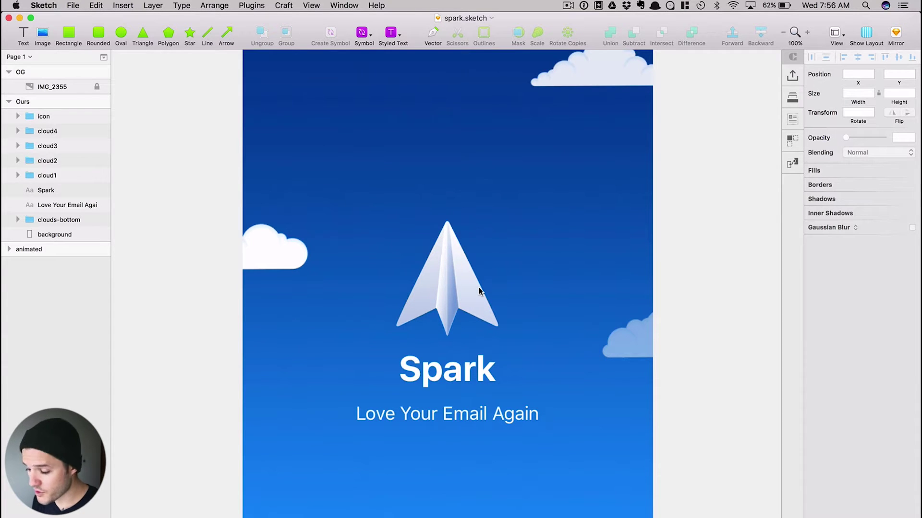
scroll(479, 291, "down", 5)
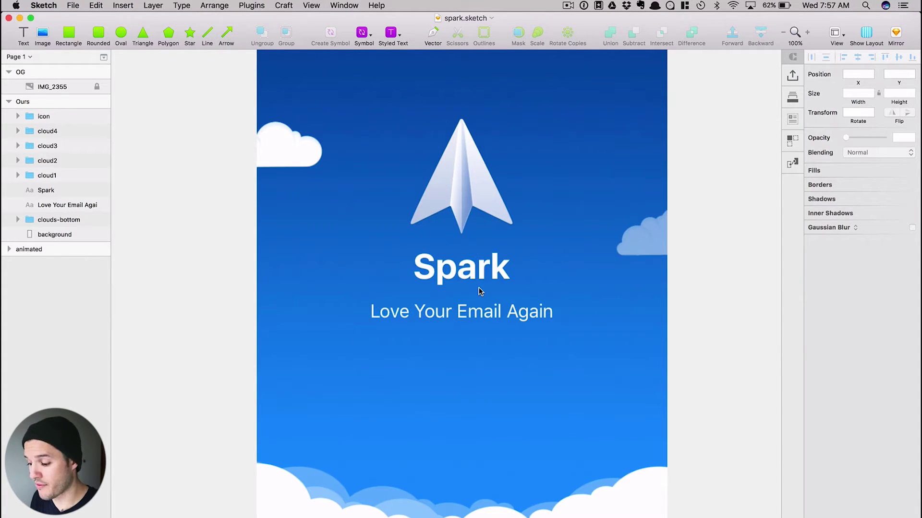
scroll(479, 291, "down", 10)
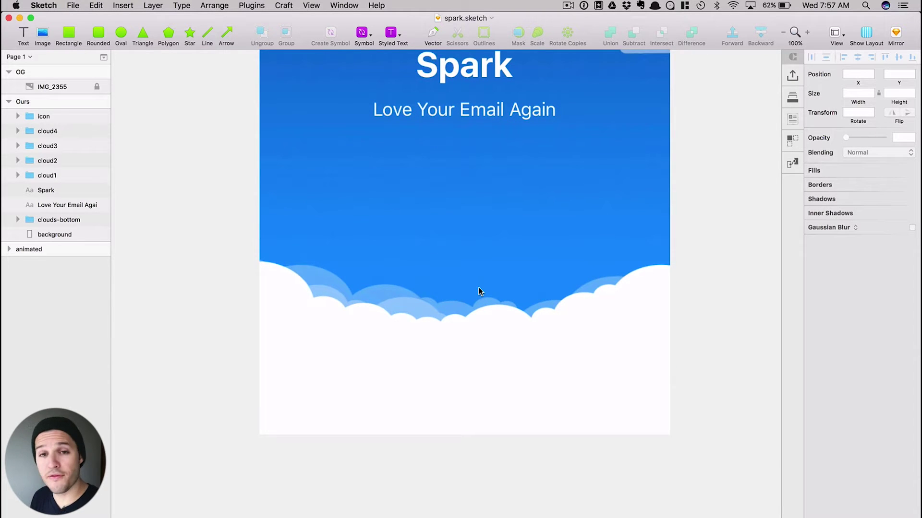
key("super+minus")
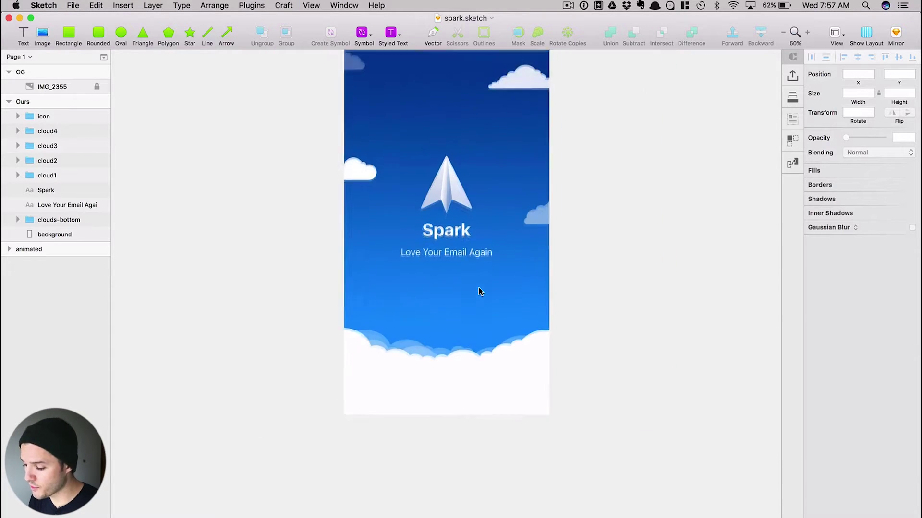
scroll(480, 291, "up", 1)
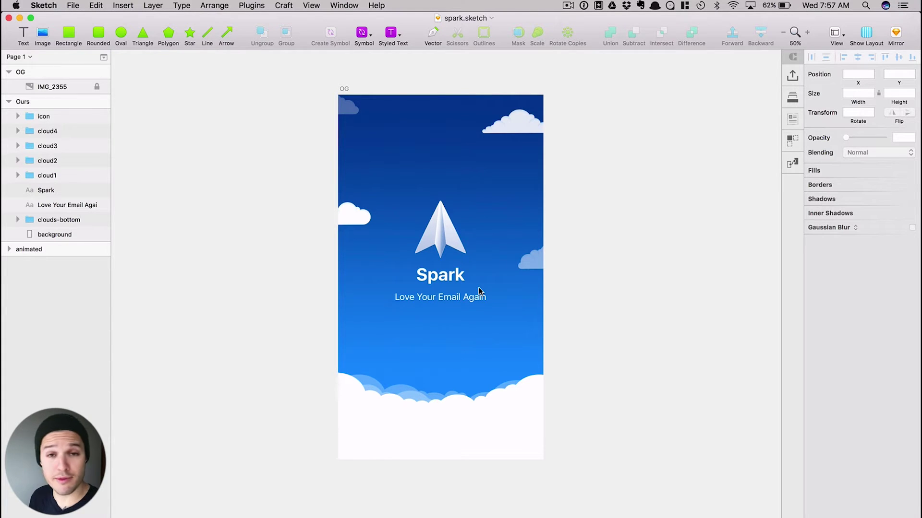
- Duplicate the OG artboard beside the original and rename the copy "new example"
scroll(479, 291, "right", 5)
scroll(478, 291, "up", 2)
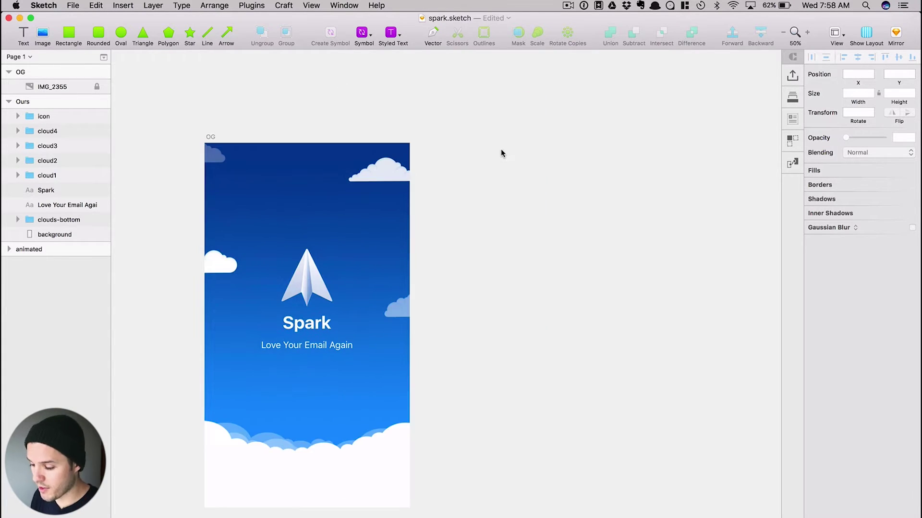
left_click_drag(210, 138, 441, 152)
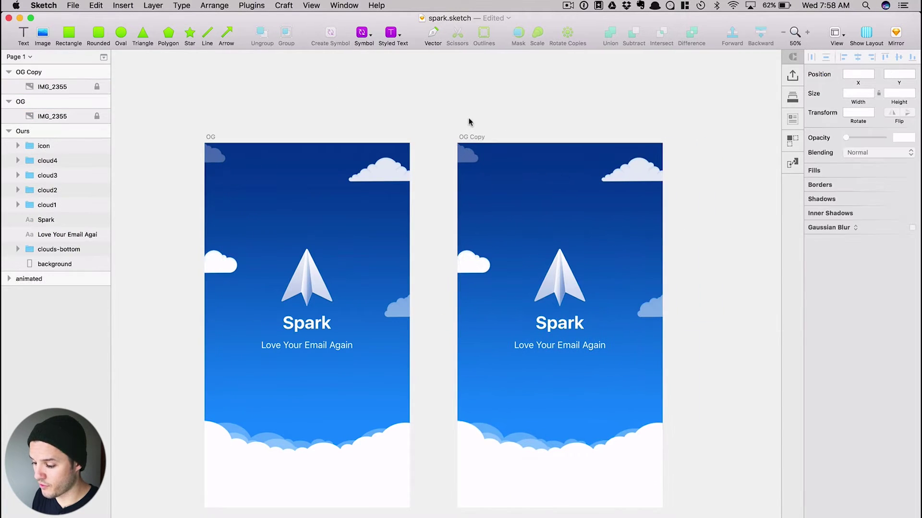
left_click(27, 71)
double_click(28, 71)
type("new example")
key("Return")
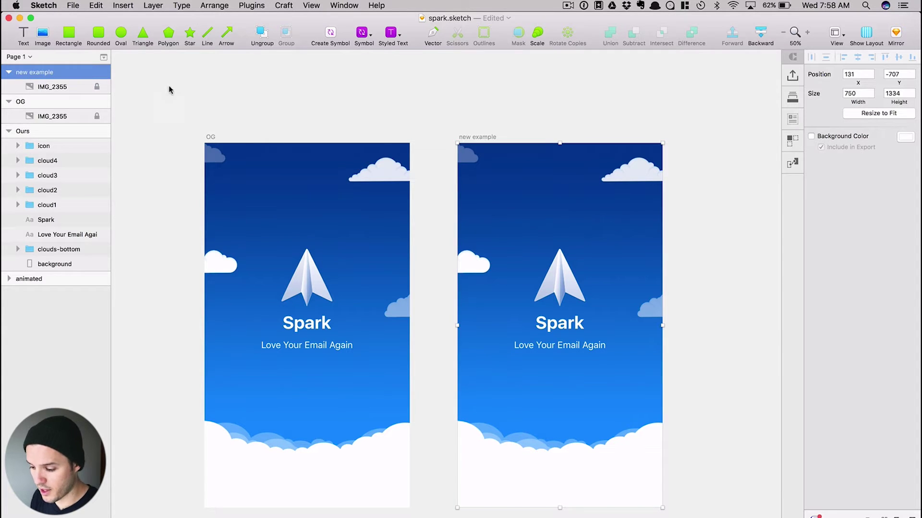
- Delete the IMG_2355 image from the new example artboard
left_click(453, 131)
left_click(457, 136)
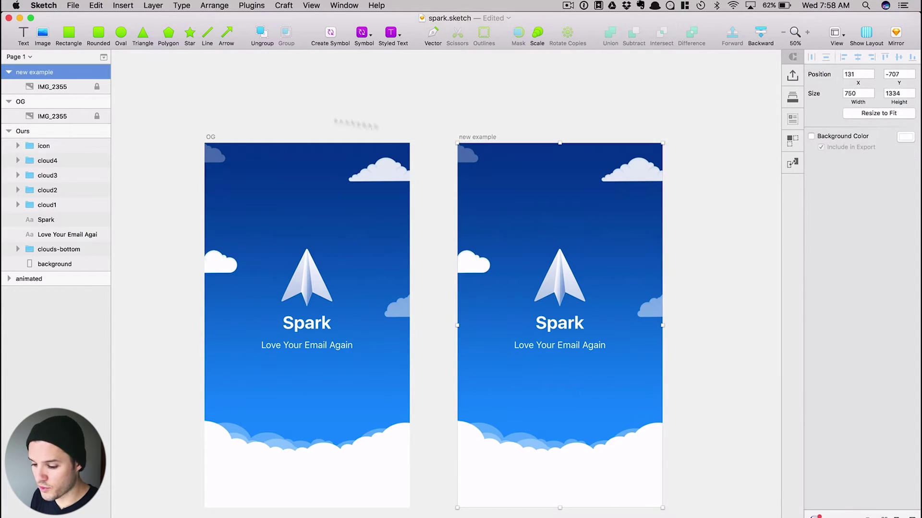
left_click(68, 87)
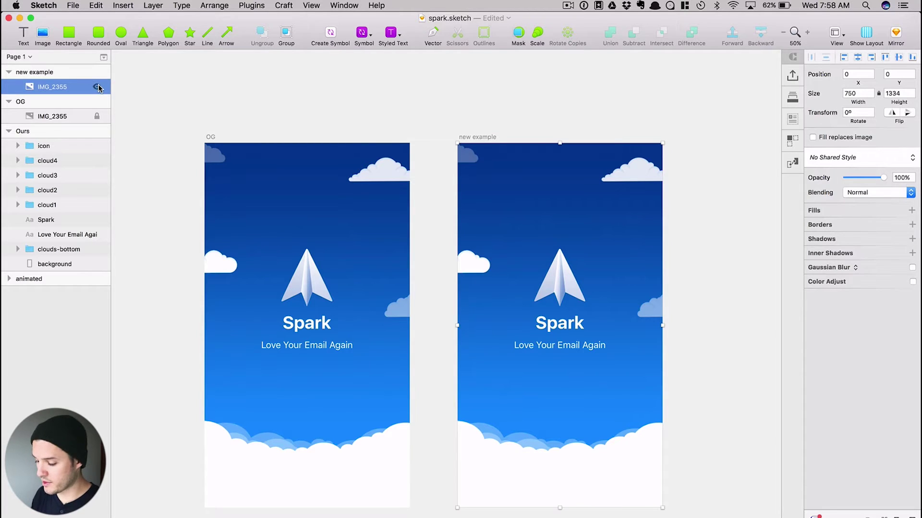
key("BackSpace")
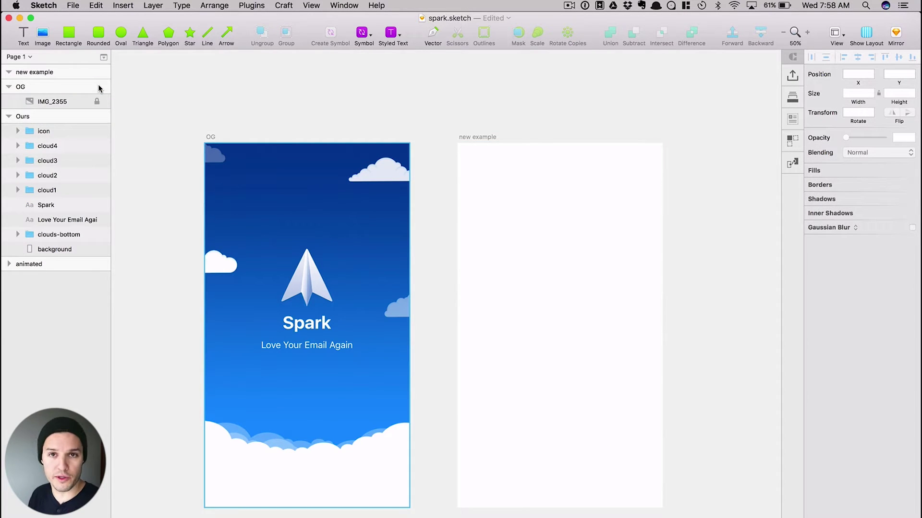
- View the OG and new example artboards side by side with nothing selected
key("super+1")
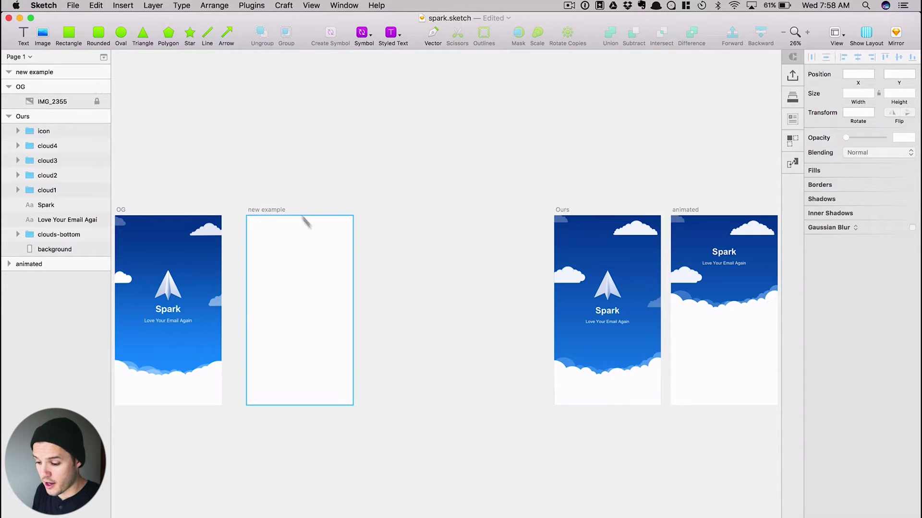
left_click(272, 211)
key("super+2")
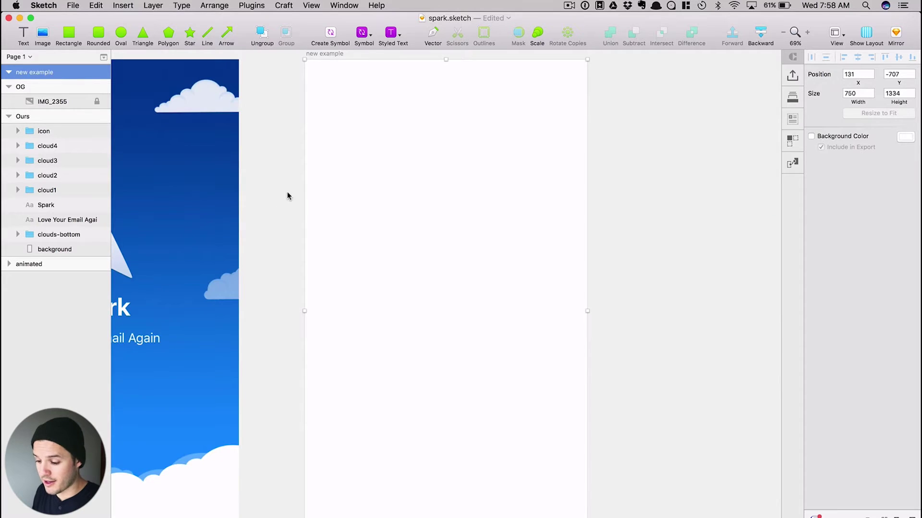
scroll(288, 195, "left", 10)
scroll(581, 226, "right", 4)
key("super+minus")
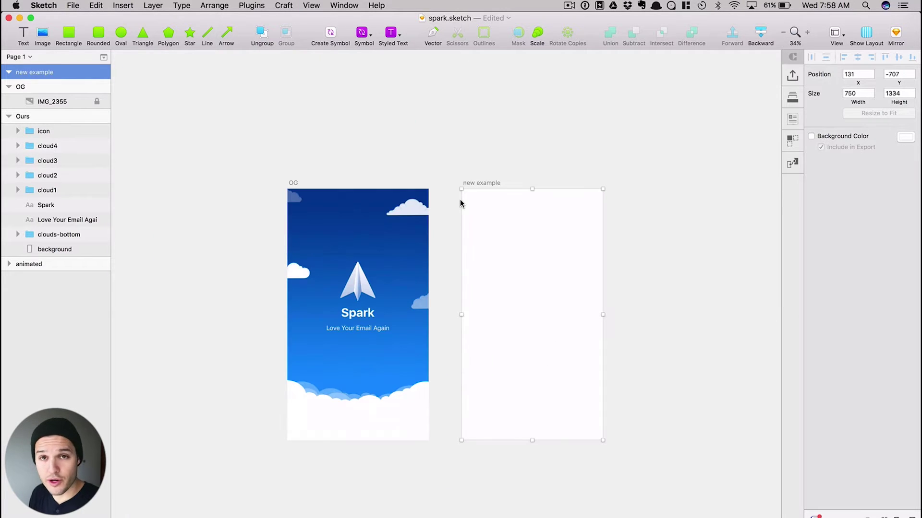
left_click_drag(248, 163, 639, 471)
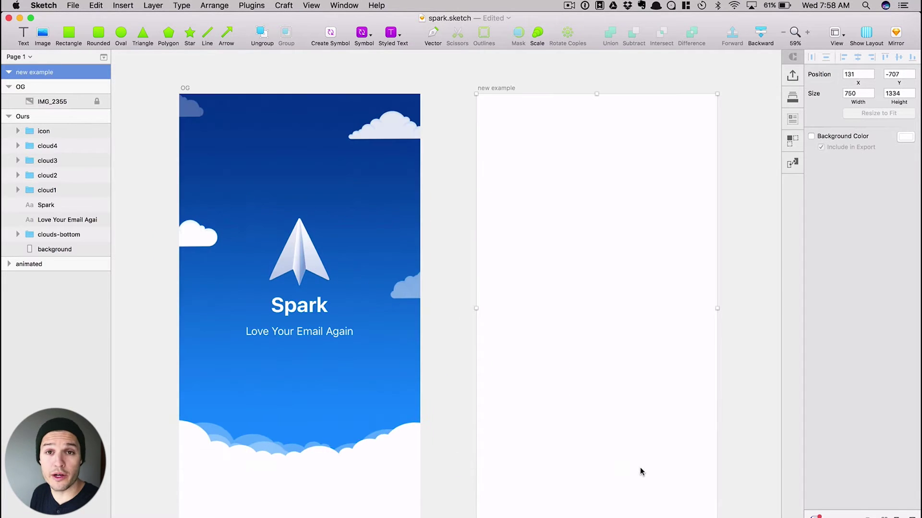
left_click(462, 238)
left_click_drag(462, 237, 448, 239)
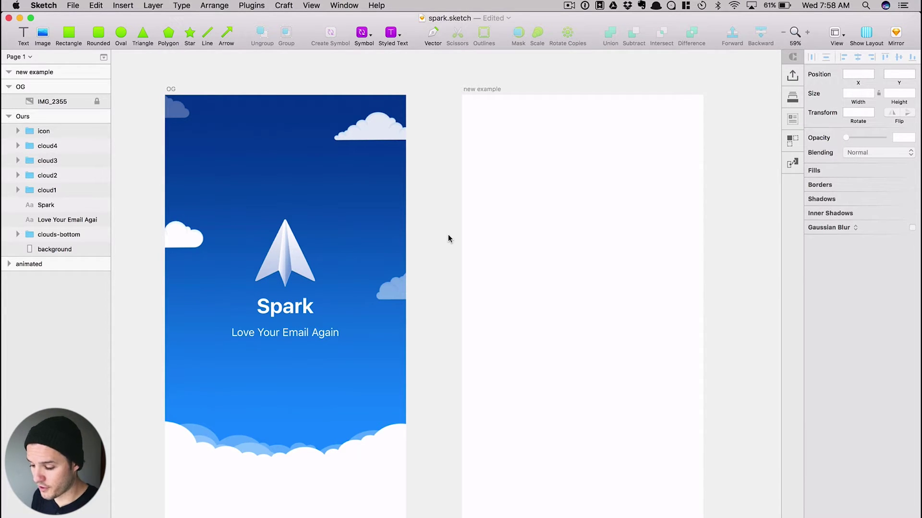
- Draw a trial artboard of about 120 × 227 px beside the new example artboard and delete it
key("a")
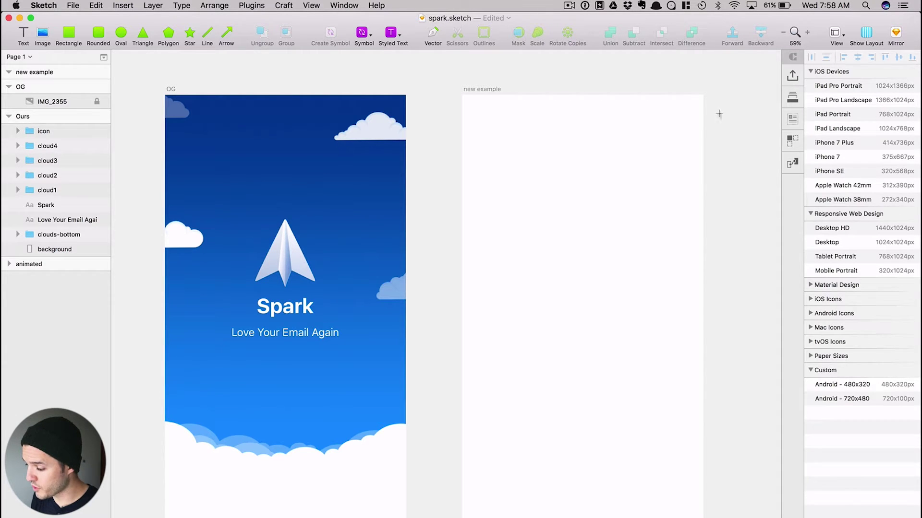
left_click_drag(719, 113, 757, 186)
left_click(735, 107)
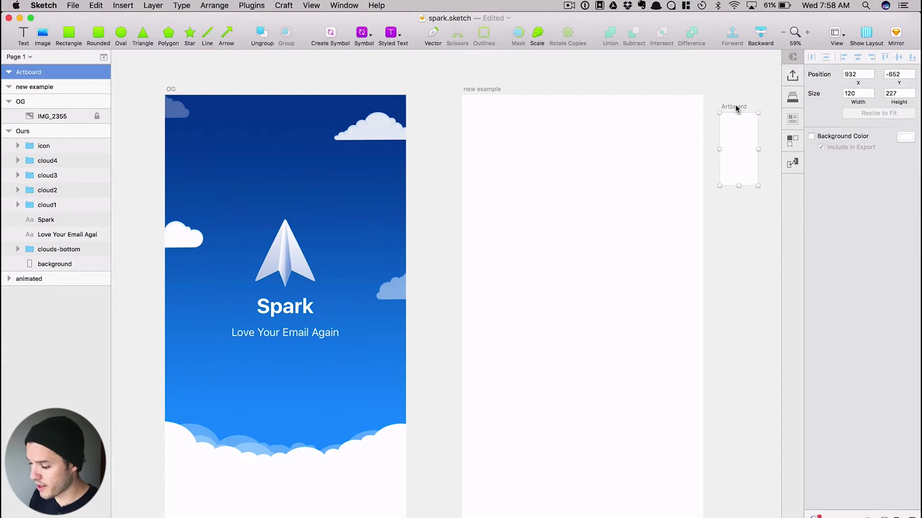
key("Delete")
- Draw a 750 × 1334 px rectangle covering the new example artboard and name its layer "bg"
left_click(494, 89)
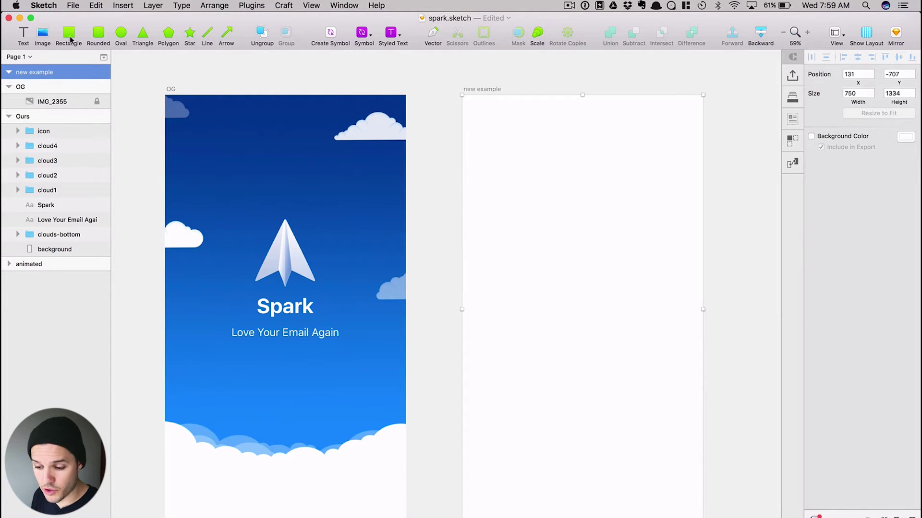
left_click(150, 76)
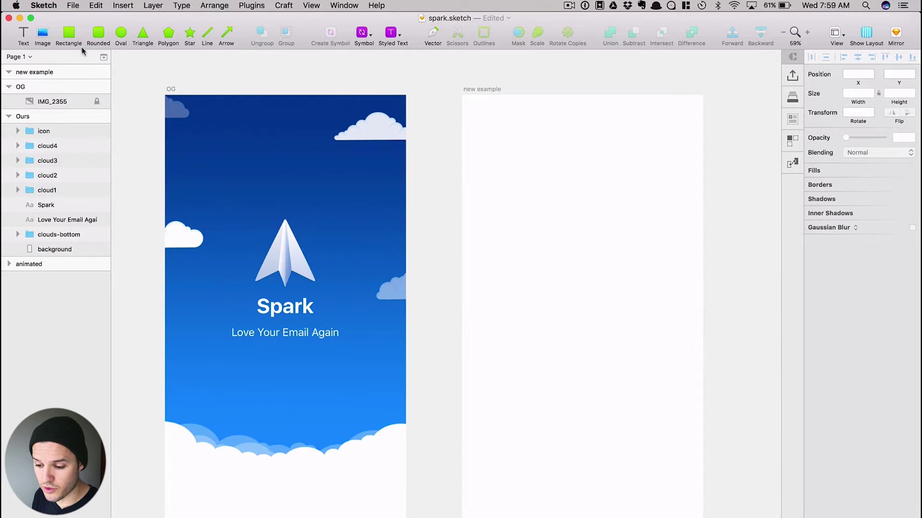
left_click(70, 37)
left_click_drag(463, 95, 706, 517)
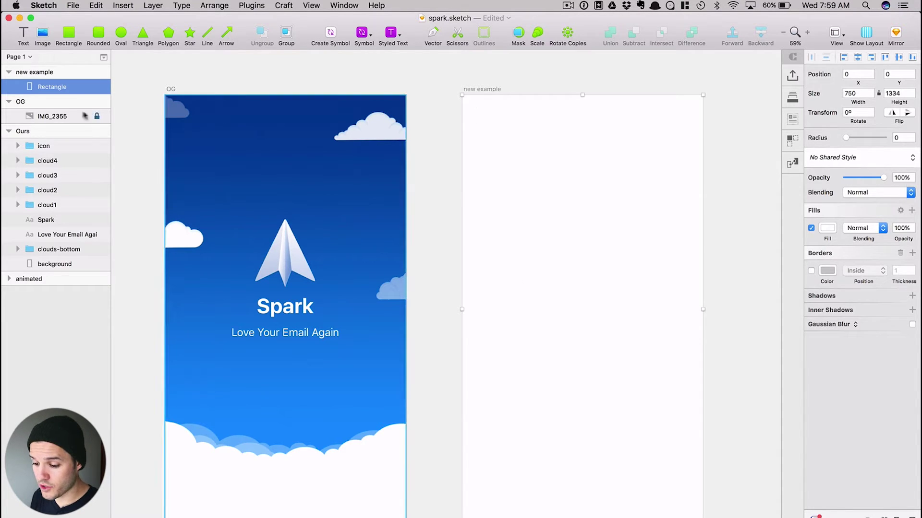
double_click(58, 87)
type("bg")
key("Return")
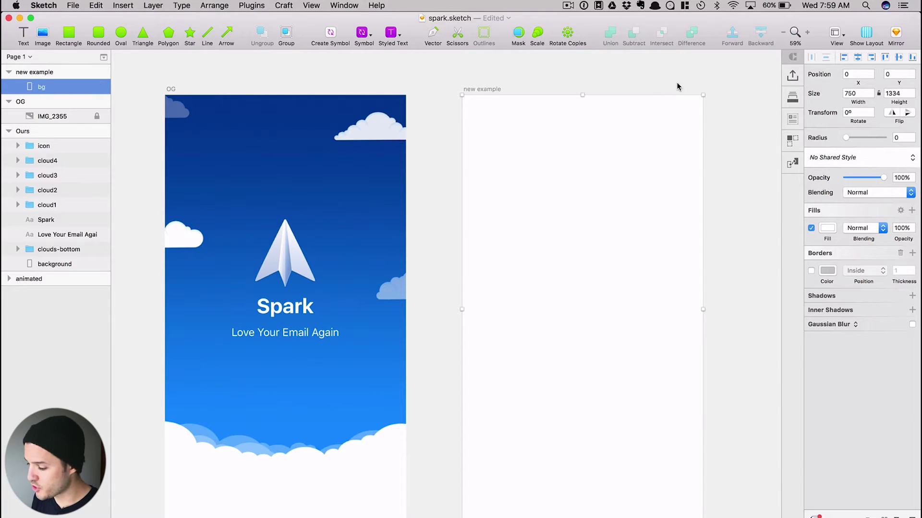
- Give bg a linear gradient fill with its top stop sampled from the dark blue at OG's upper edge (073D91)
left_click(829, 230)
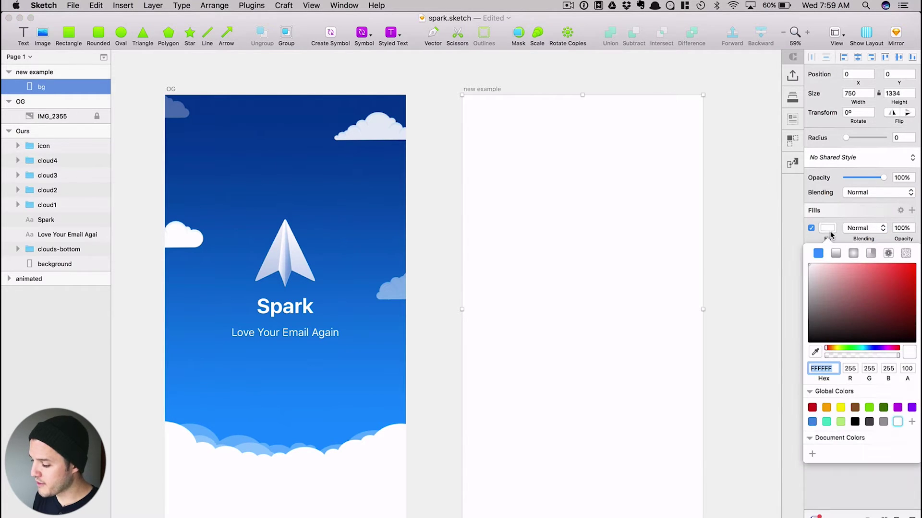
left_click(836, 254)
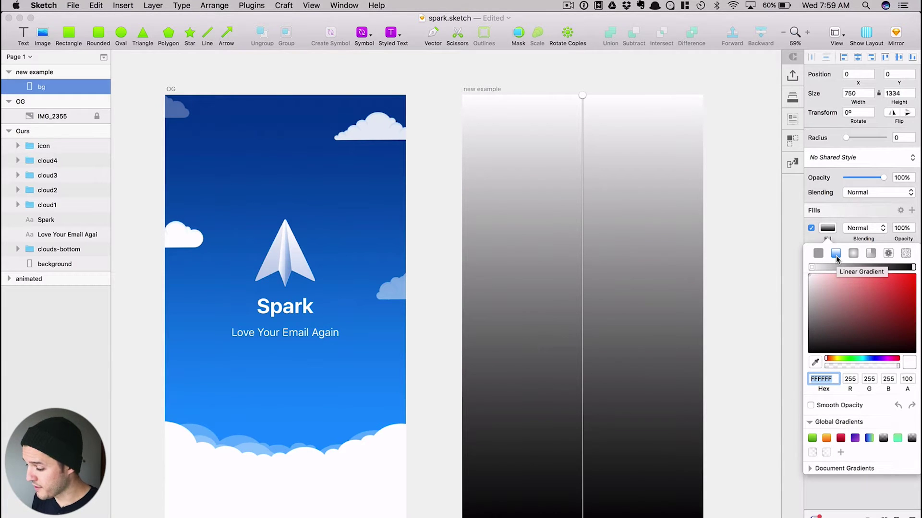
left_click(810, 268)
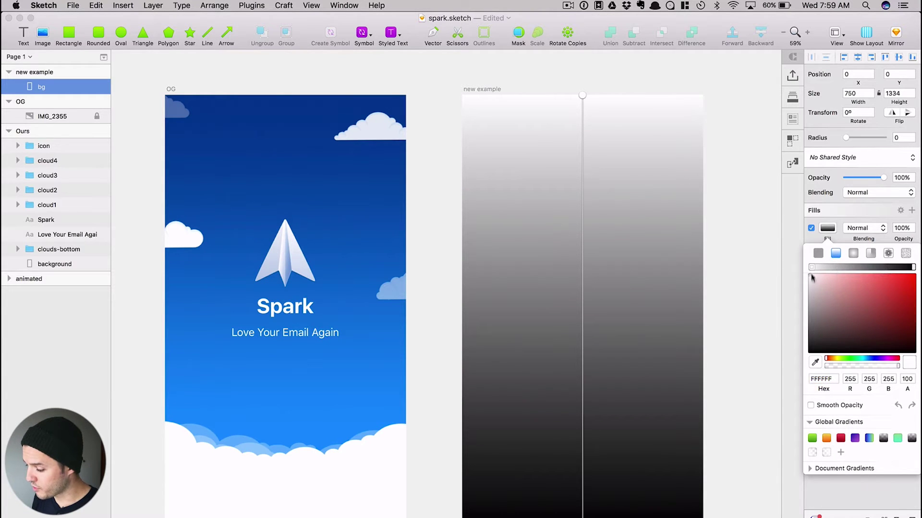
left_click(815, 363)
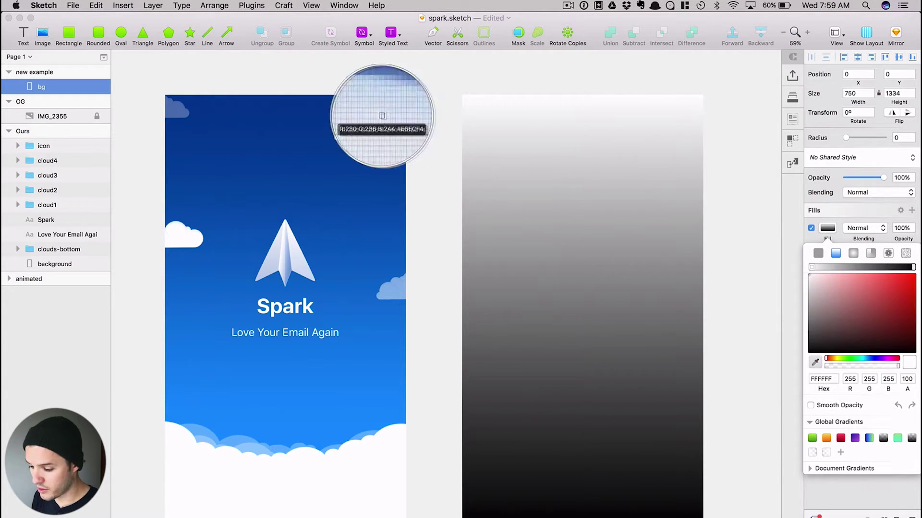
left_click(325, 98)
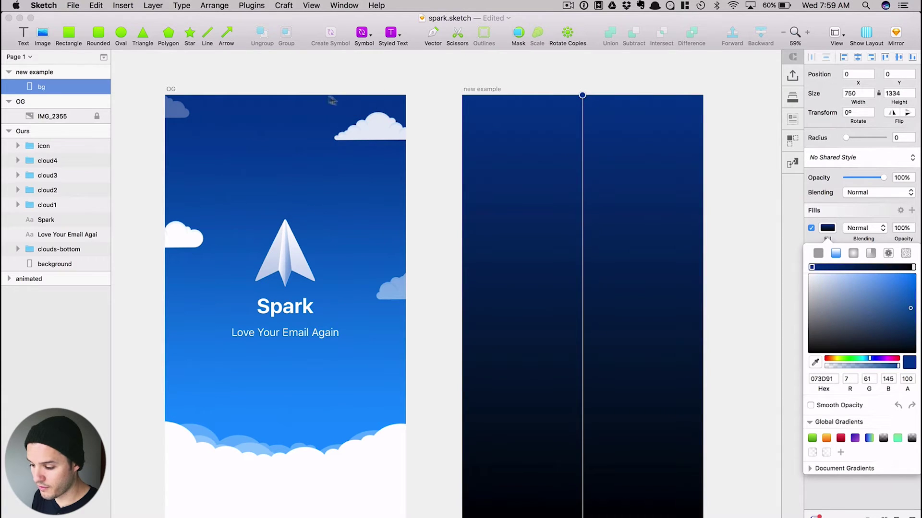
- Set the gradient's bottom stop to the bright blue sampled near the bottom clouds of the OG artboard
left_click(913, 268)
left_click(815, 362)
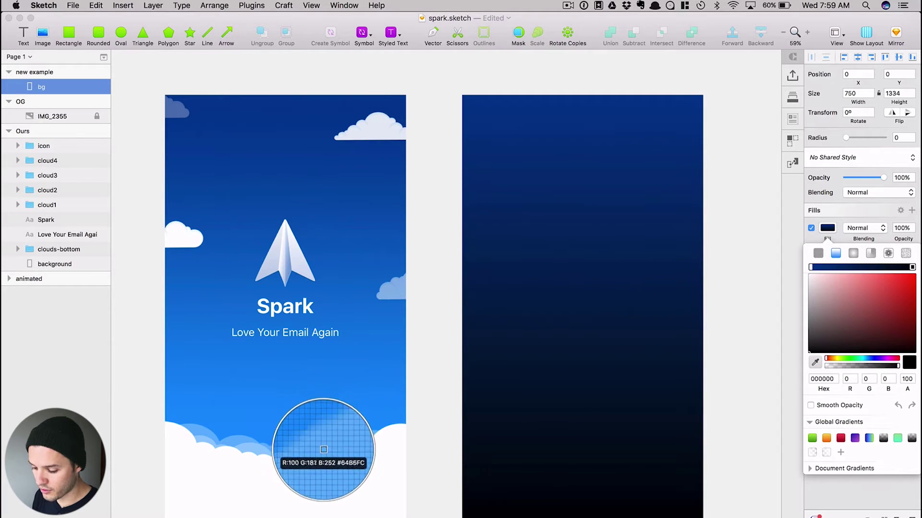
left_click(325, 448)
left_click(421, 434)
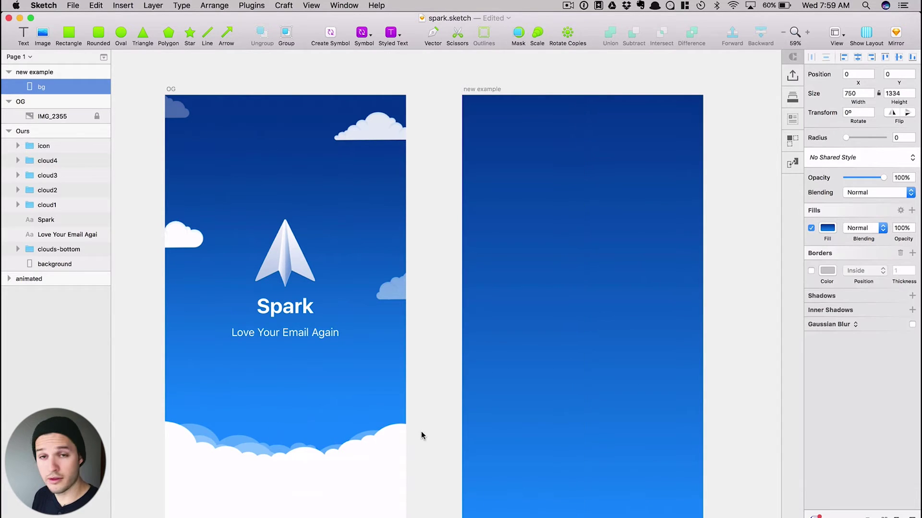
left_click(427, 433)
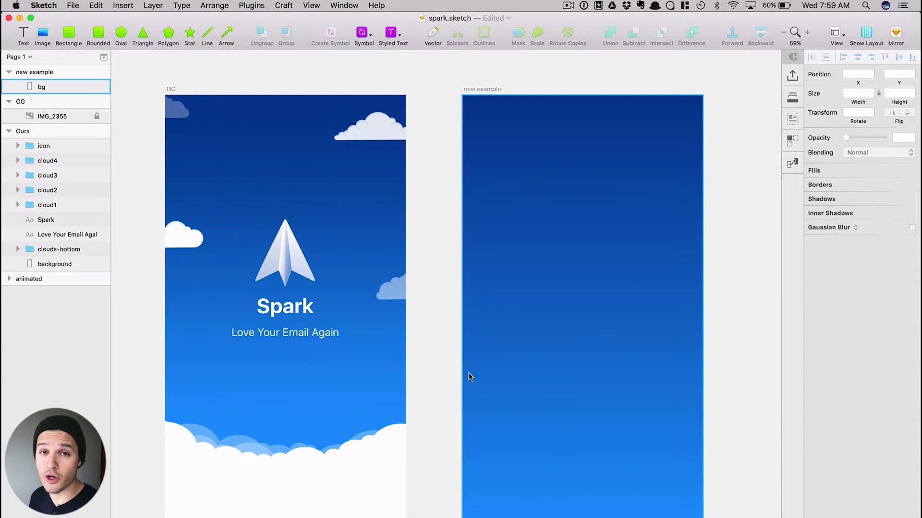
- Lock the bg layer of the new example artboard so it cannot be moved on the canvas
left_click(659, 184)
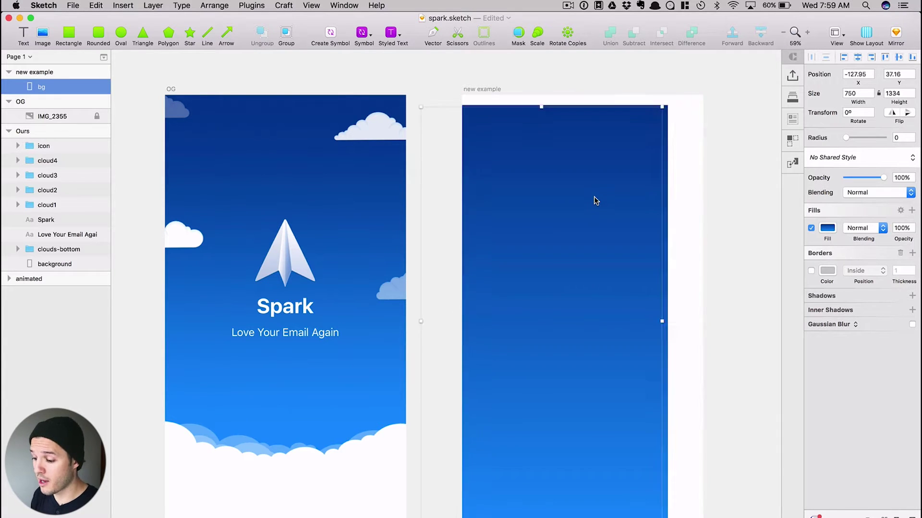
left_click(600, 67)
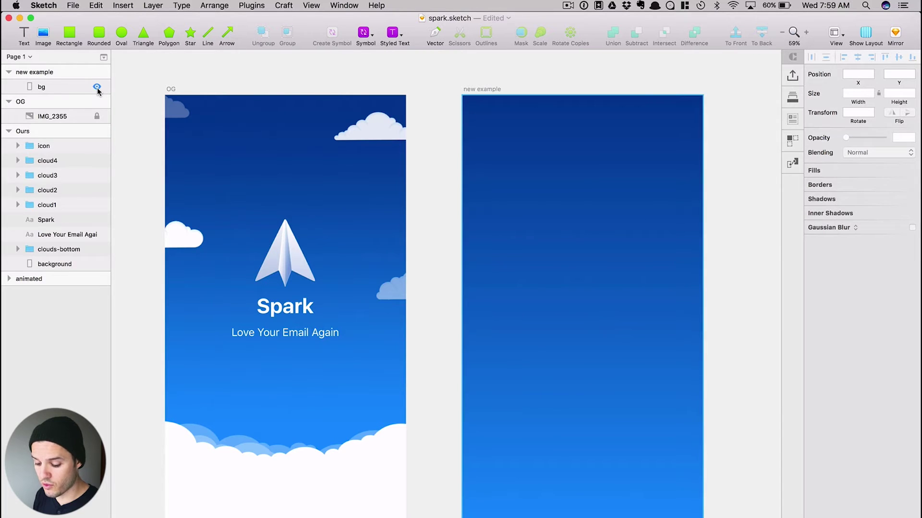
key("alt")
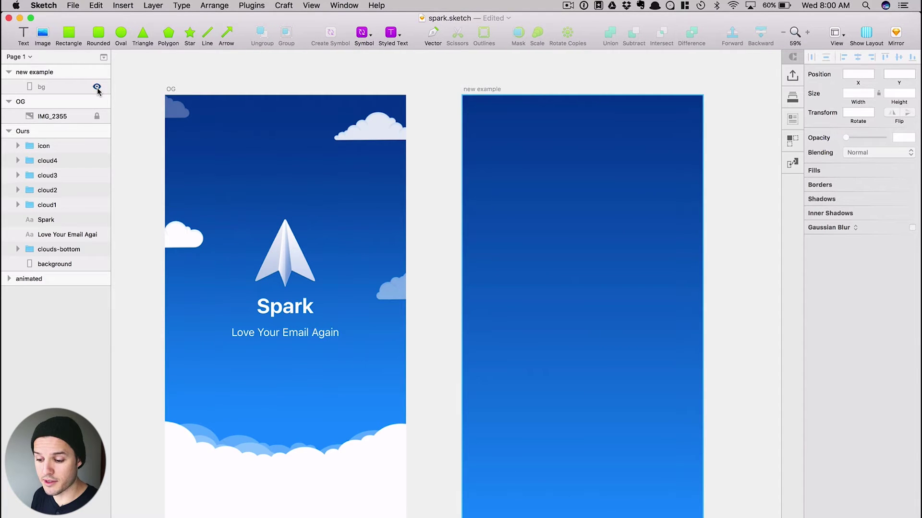
left_click(97, 87)
left_click(97, 88)
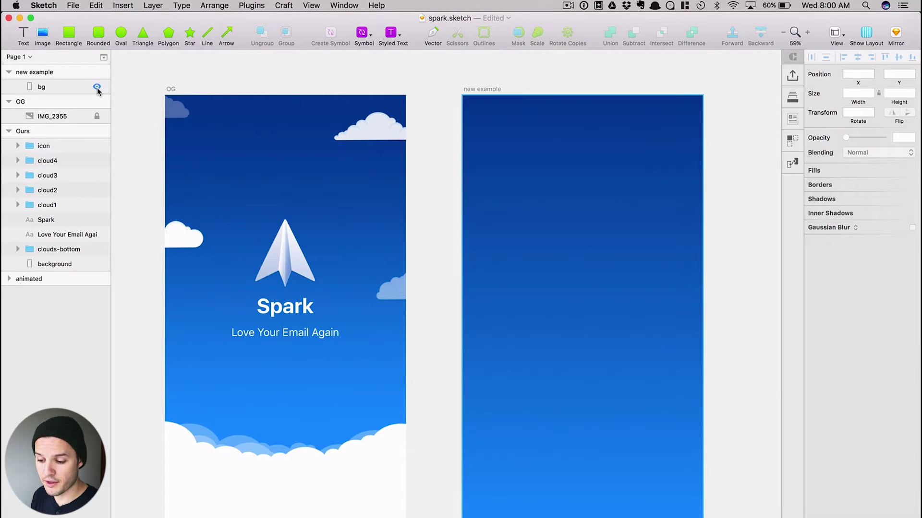
left_click(97, 88, "alt")
left_click_drag(602, 182, 451, 326)
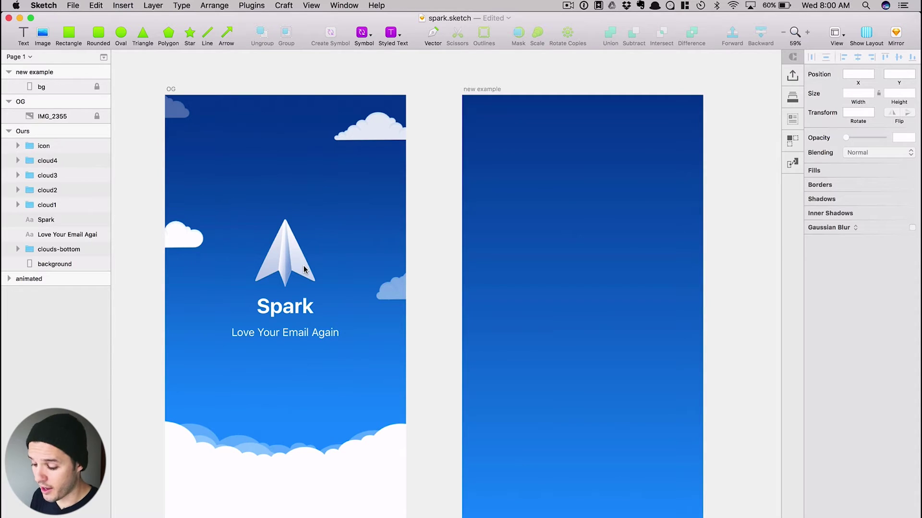
- Draw a 750 × 229 px white rectangle along the new example artboard's lower edge and an oval of about 147 × 154 px at its left end
left_click(71, 41)
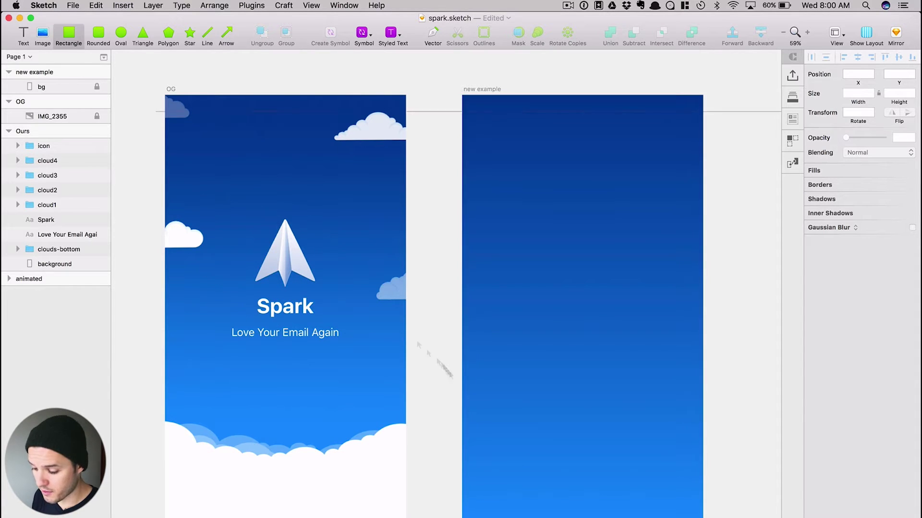
left_click_drag(468, 516, 702, 449)
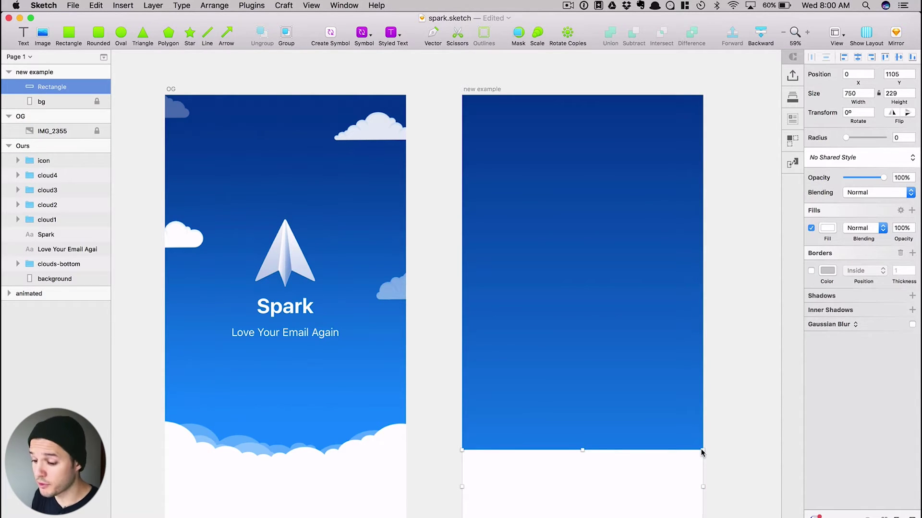
left_click(122, 41)
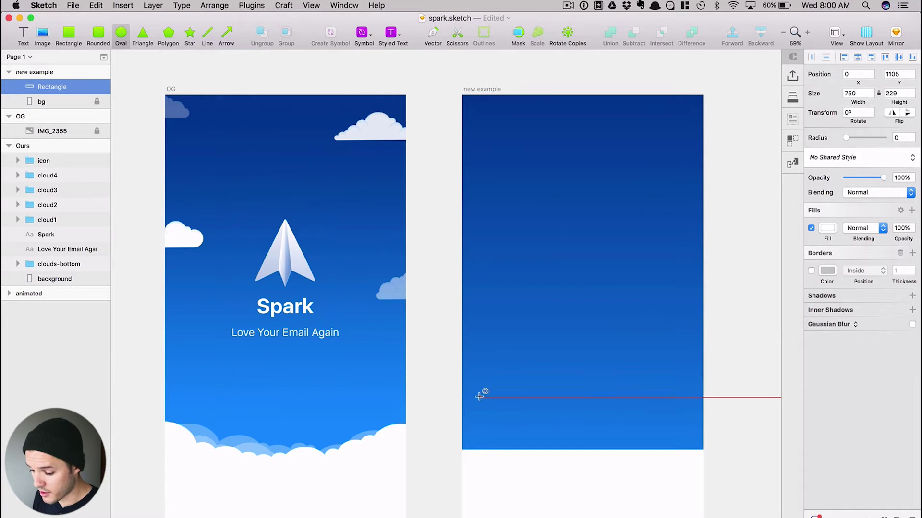
left_click_drag(447, 415, 494, 466)
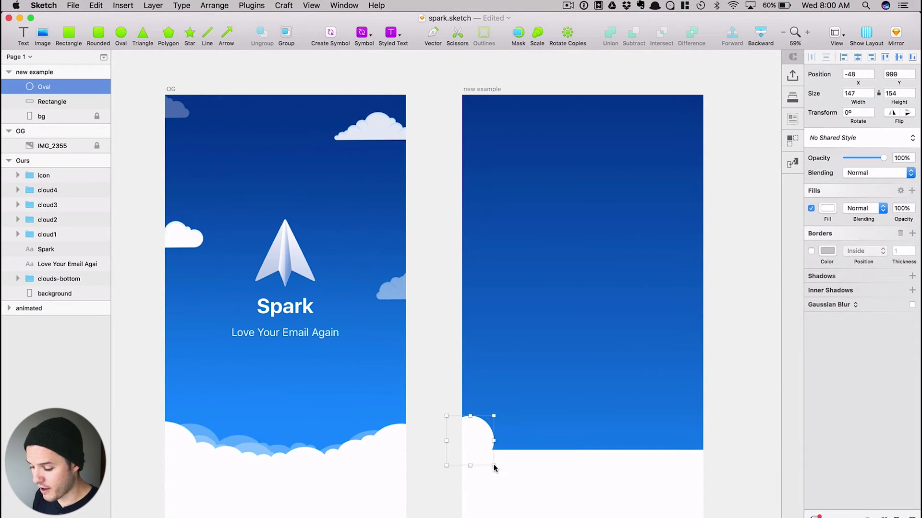
left_click(500, 427)
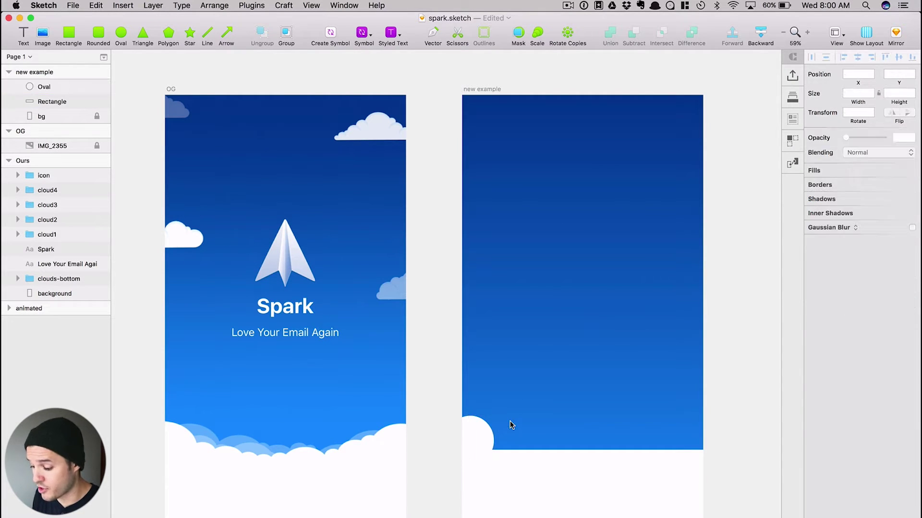
- Duplicate the oval twice rightward along the rectangle's upper edge as smaller overlapping cloud bumps, the second copy about 85 × 54 px
left_click(482, 432)
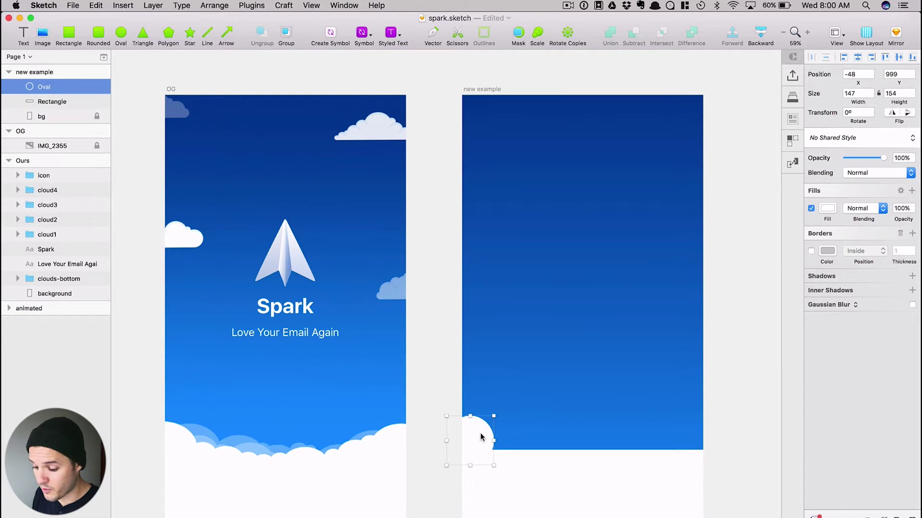
left_click_drag(482, 433, 517, 454)
left_click_drag(529, 487, 545, 440)
key("shift+Left")
key("Left")
key("Down")
key("Down")
key("Down")
key("Down")
key("Down")
key("Down")
key("Down")
key("Down")
left_click_drag(528, 468, 527, 457)
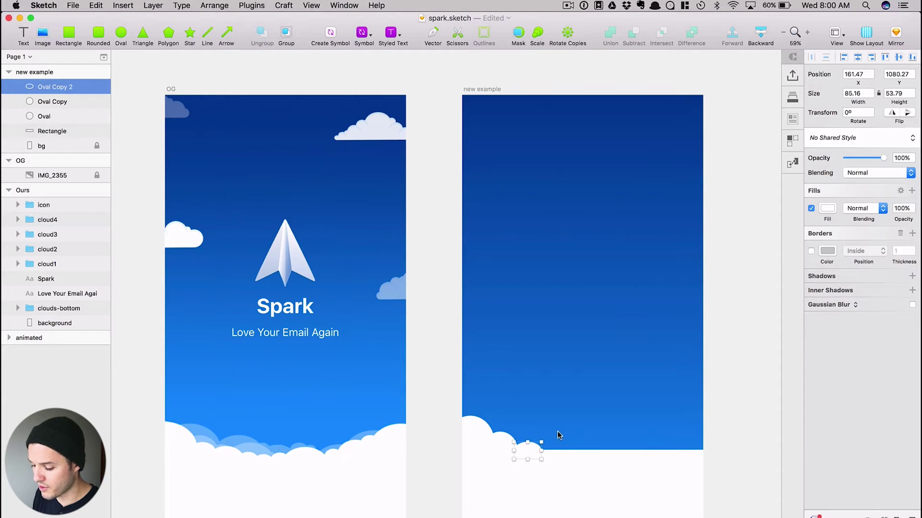
left_click(558, 430)
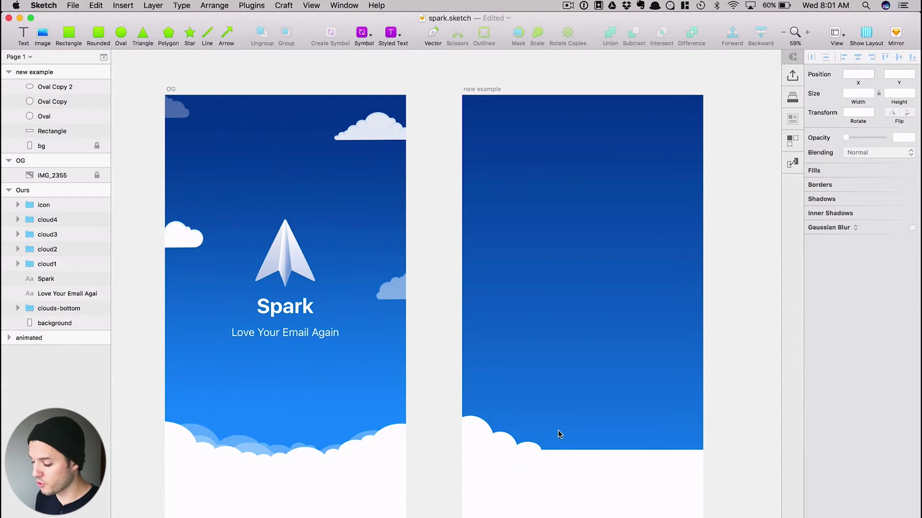
left_click_drag(527, 444, 531, 449)
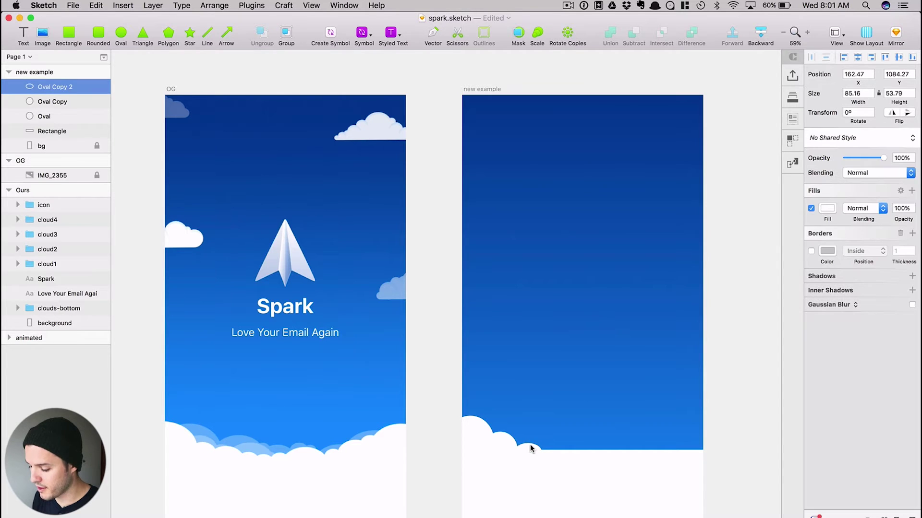
- Duplicate the middle oval to the right of the smallest bump at about 97 × 101 px and nudge it into line
left_click(515, 443)
left_click_drag(506, 445, 572, 446)
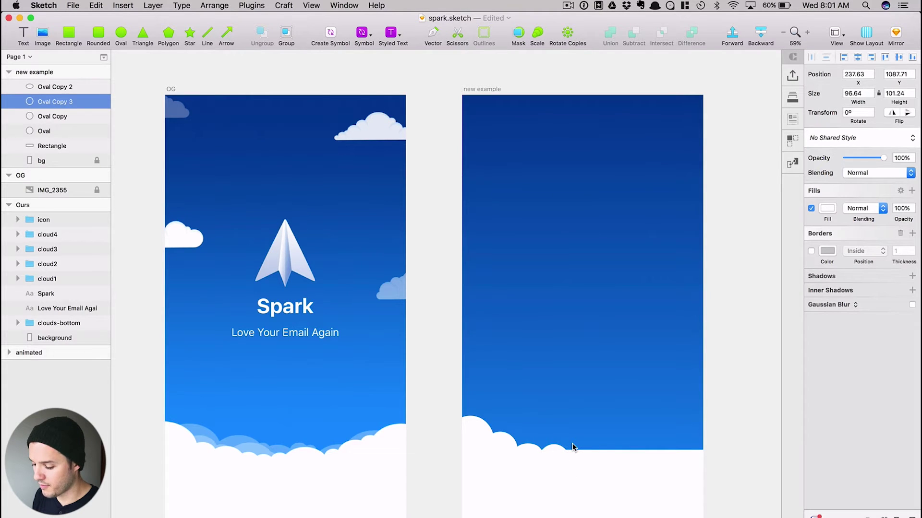
key("Left")
key("Left")
key("Up")
key("Up")
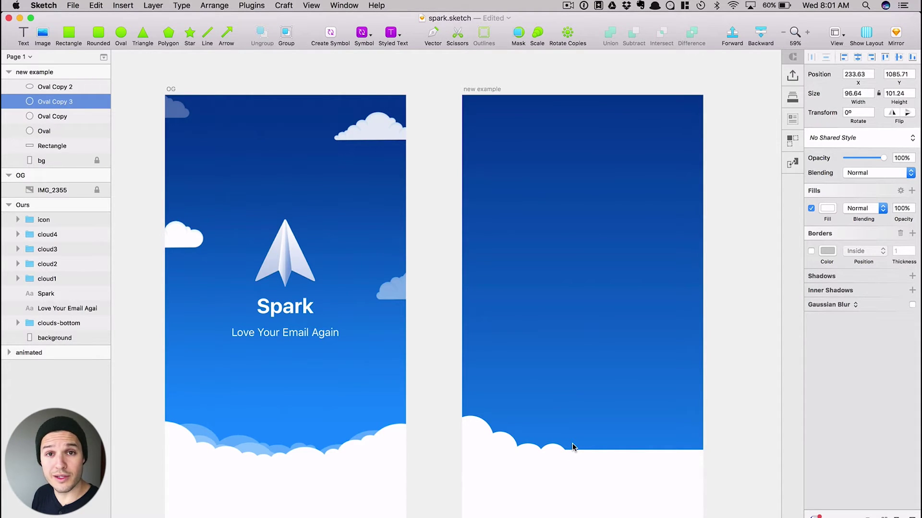
- Add more oval copies of varied sizes along the rectangle's upper edge, rising towards the artboard's right edge as in OG
left_click_drag(554, 451, 701, 425)
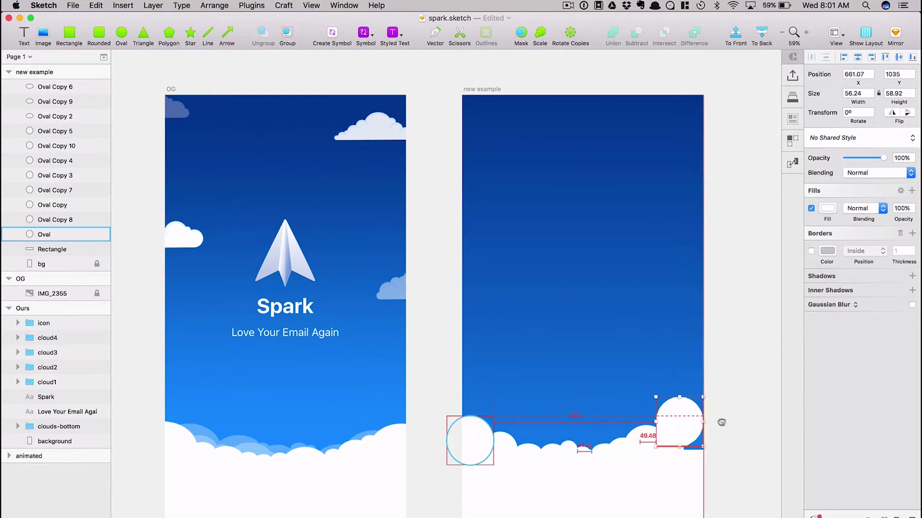
left_click(742, 424)
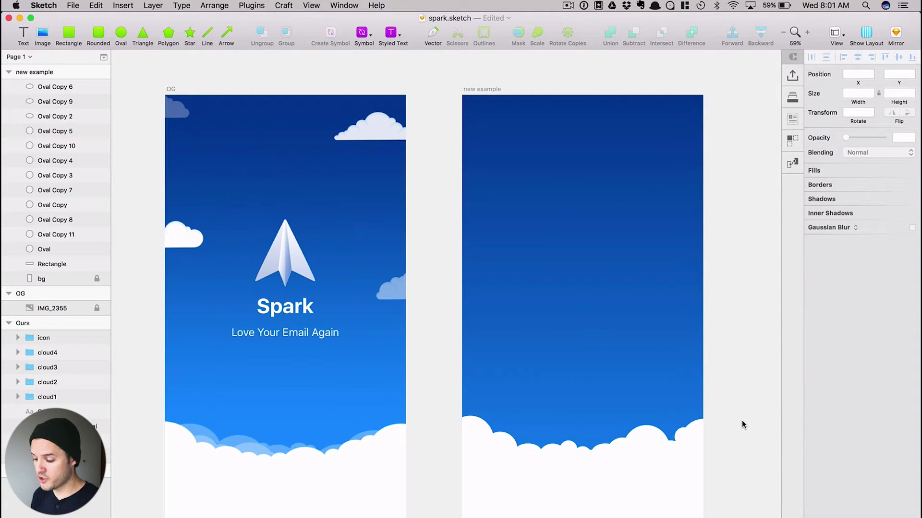
left_click(677, 436)
left_click(707, 439)
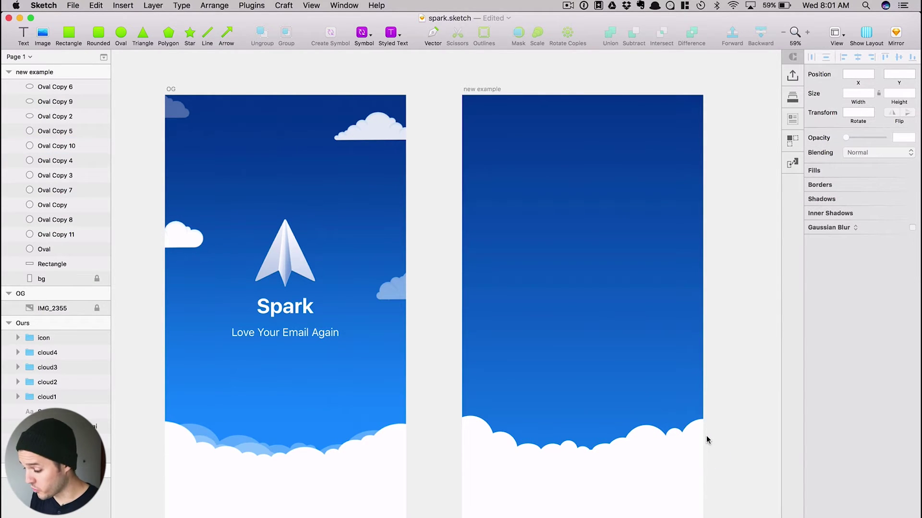
- Union all the ovals and the white rectangle into one shape and name it "botom cloud"
left_click(53, 265)
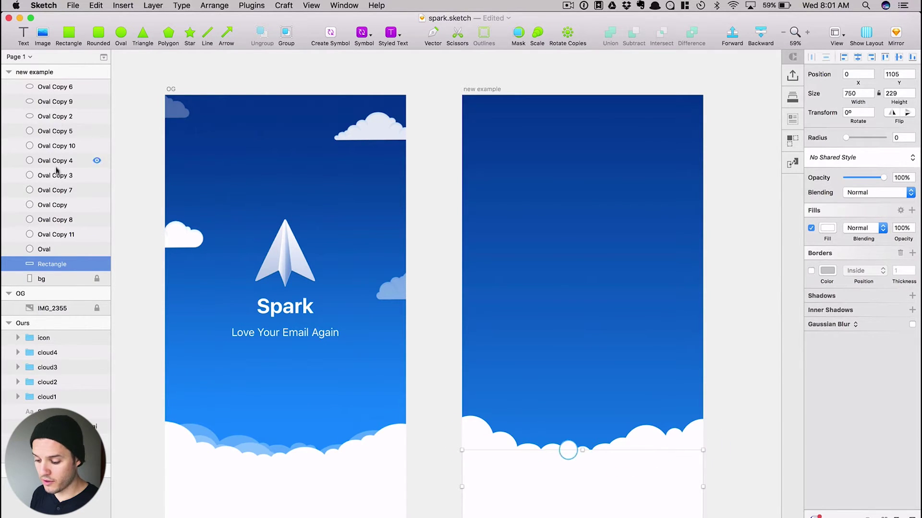
left_click(56, 87, "shift")
left_click(416, 202)
left_click_drag(440, 264, 727, 517)
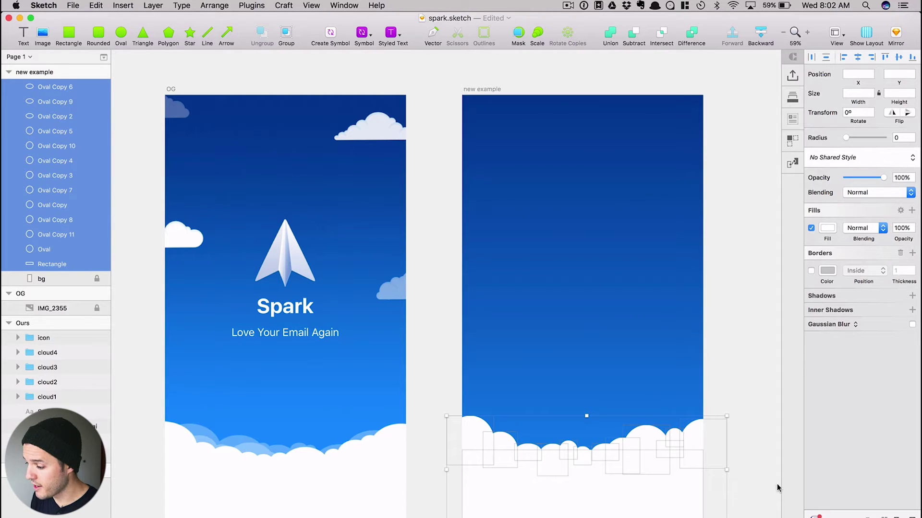
left_click(610, 39)
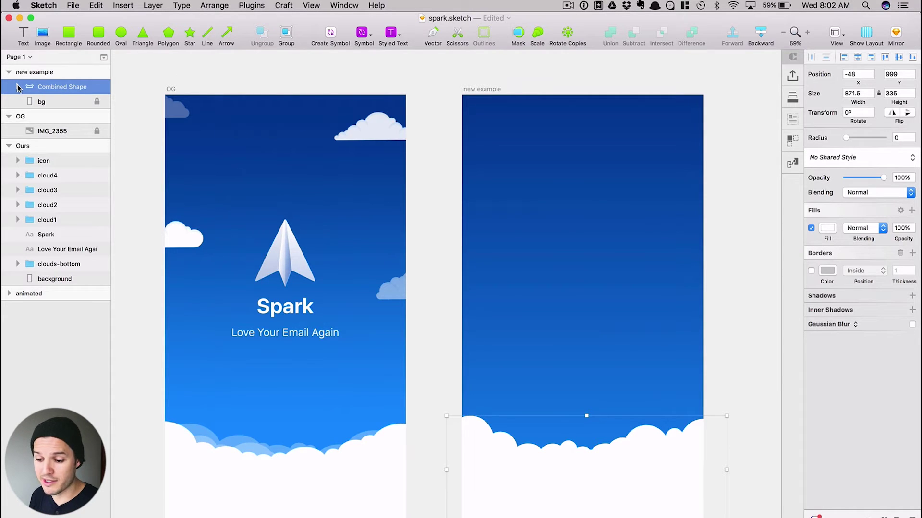
double_click(42, 88)
type("botom cloud")
key("Return")
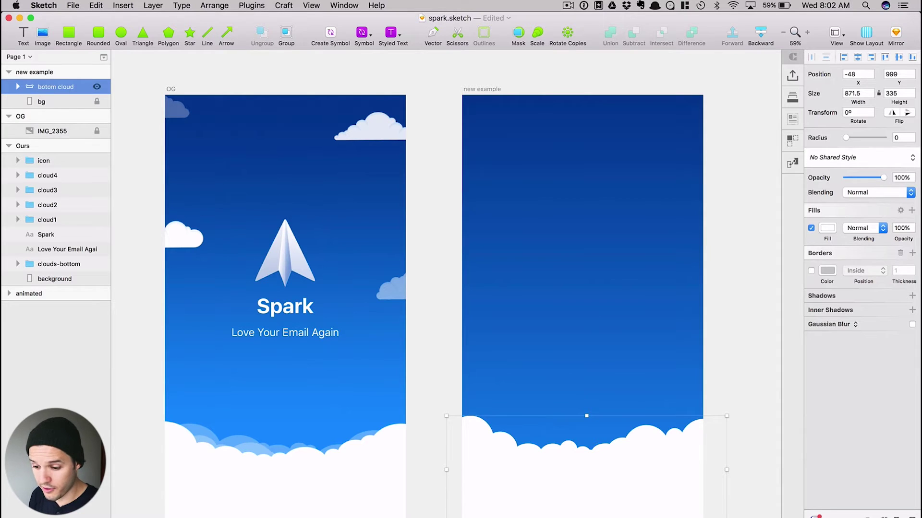
- Try enlarging one oval inside botom cloud to about 348 × 266 px, then undo the resize and collapse the shape's layers
left_click(18, 87)
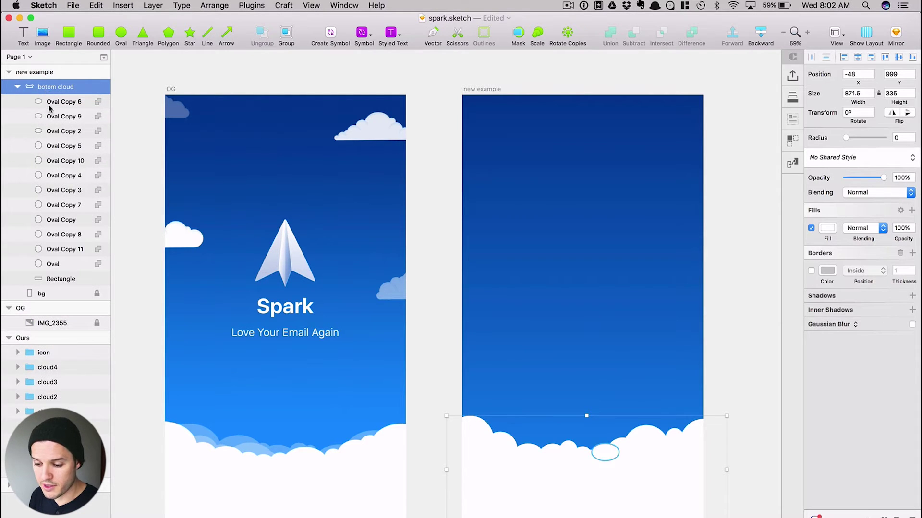
left_click(61, 161)
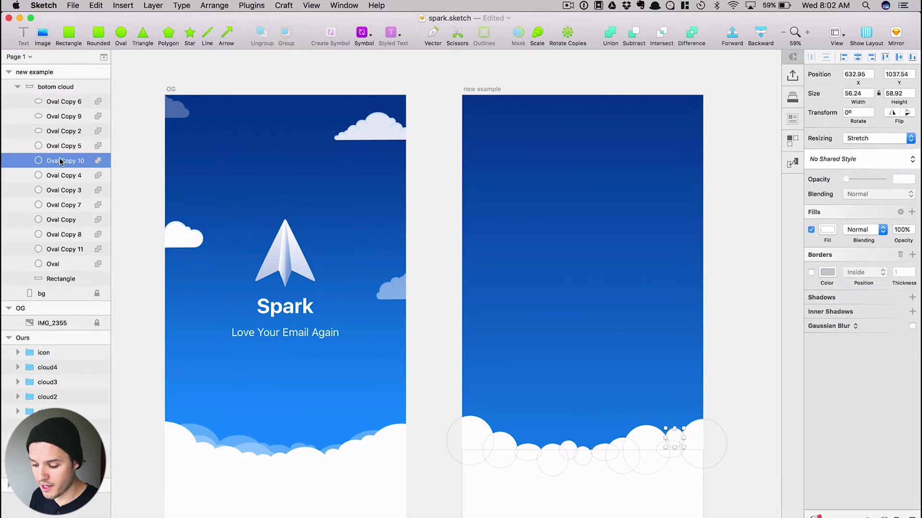
left_click(60, 203)
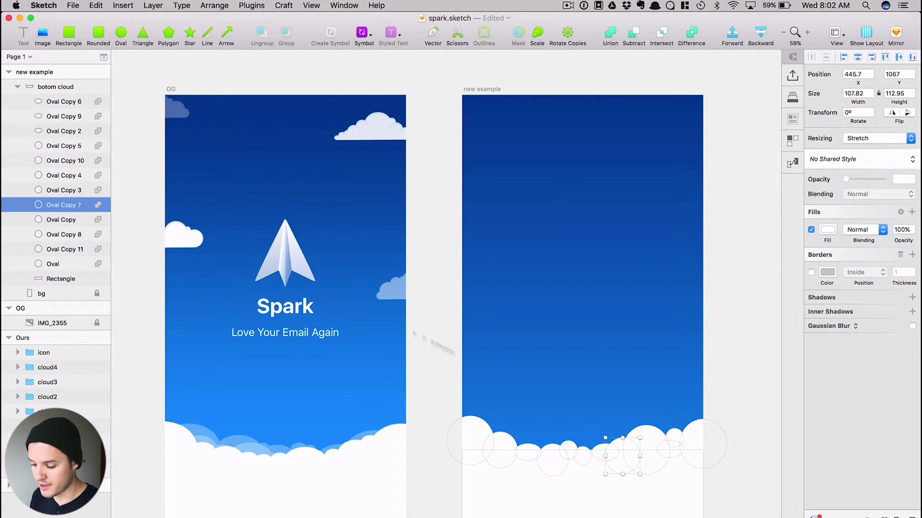
left_click_drag(608, 437, 531, 387)
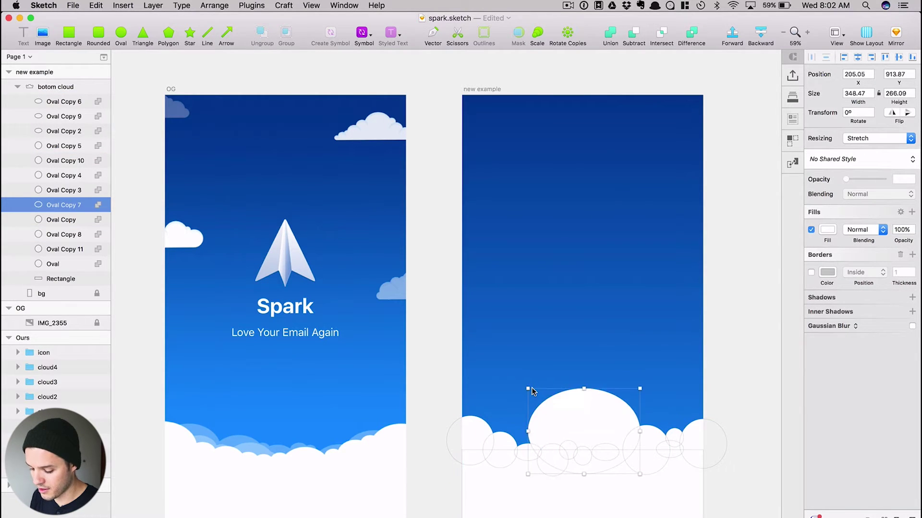
key("super+z")
left_click(166, 73)
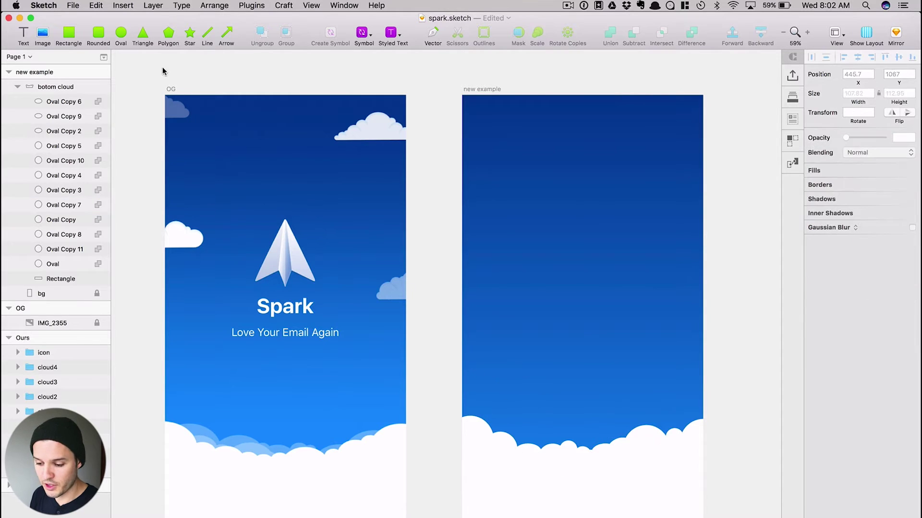
left_click(18, 87)
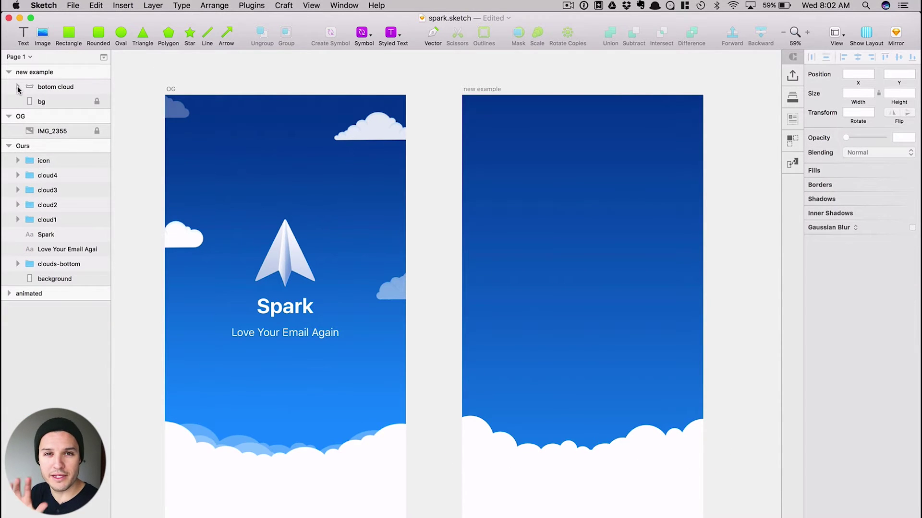
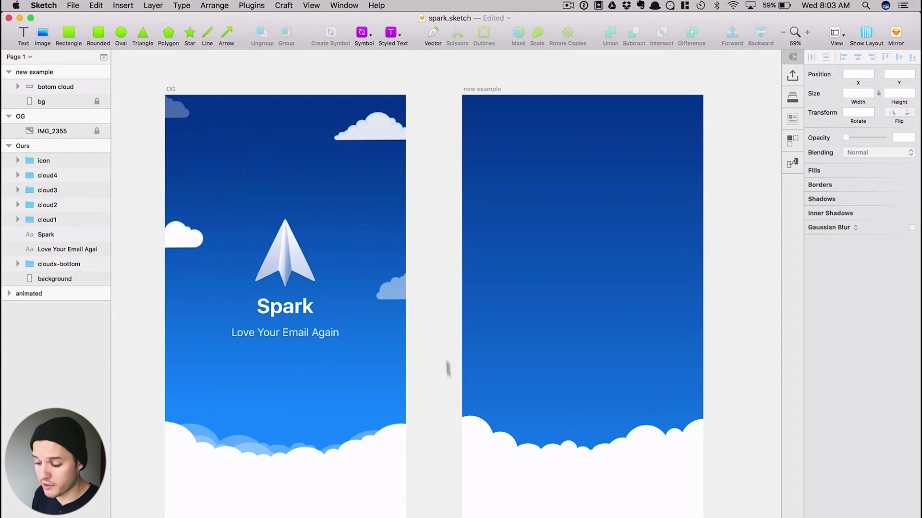
- Duplicate botom cloud beneath the original layer and scale the copy down to about 701 × 269 px
left_click(527, 469)
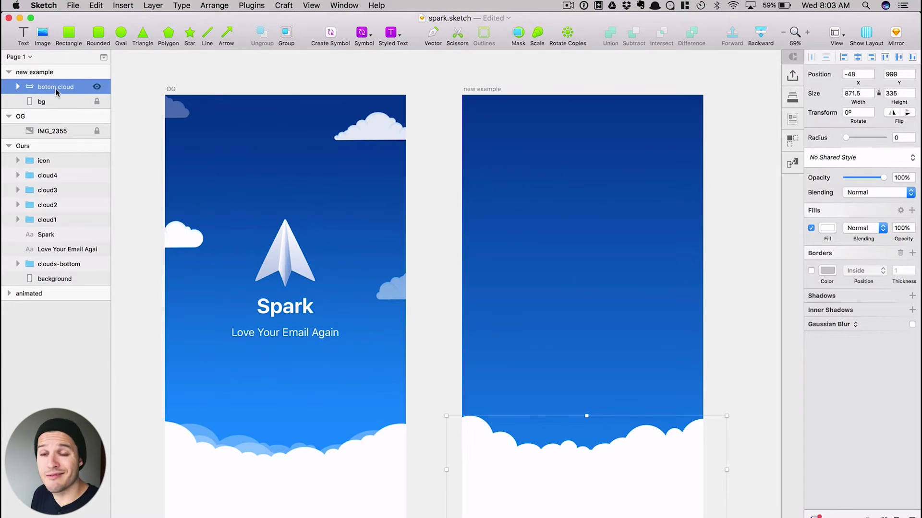
left_click_drag(57, 90, 55, 99)
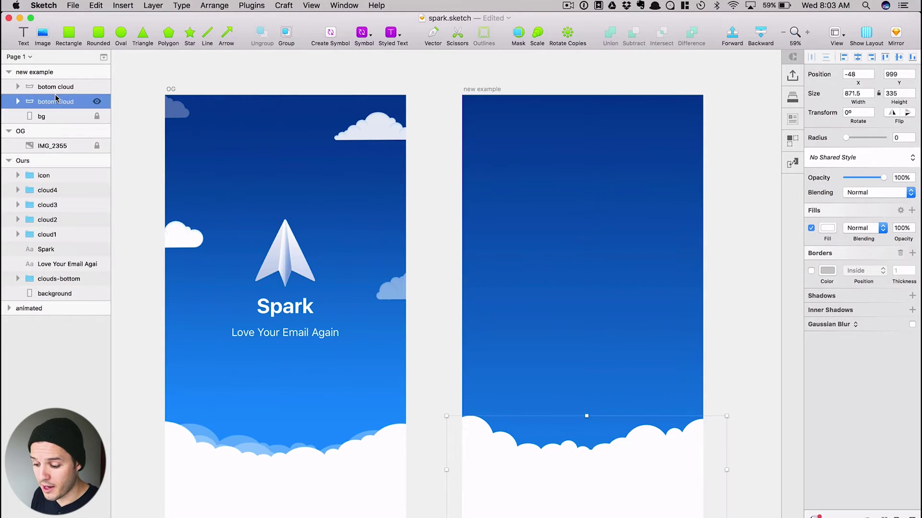
left_click_drag(709, 516, 672, 504)
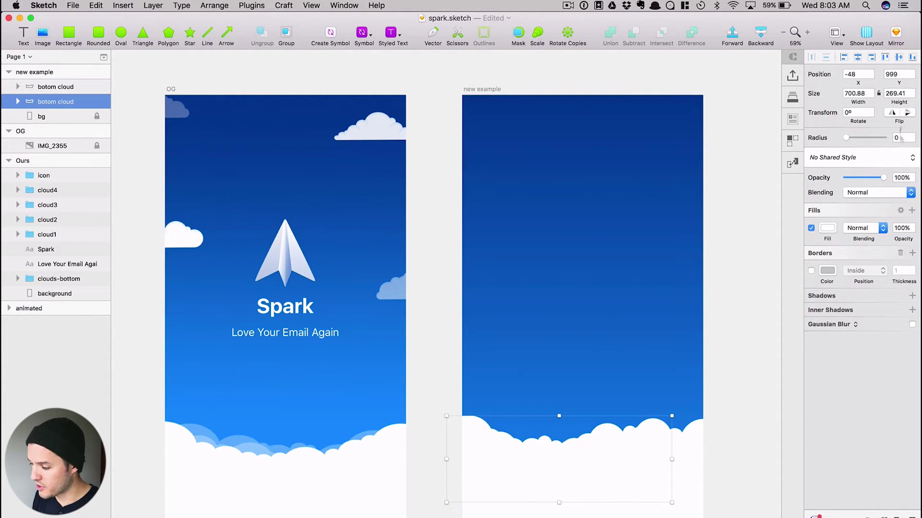
- Flip the lower botom cloud copy horizontally and rotate it to about -8°
left_click(892, 112)
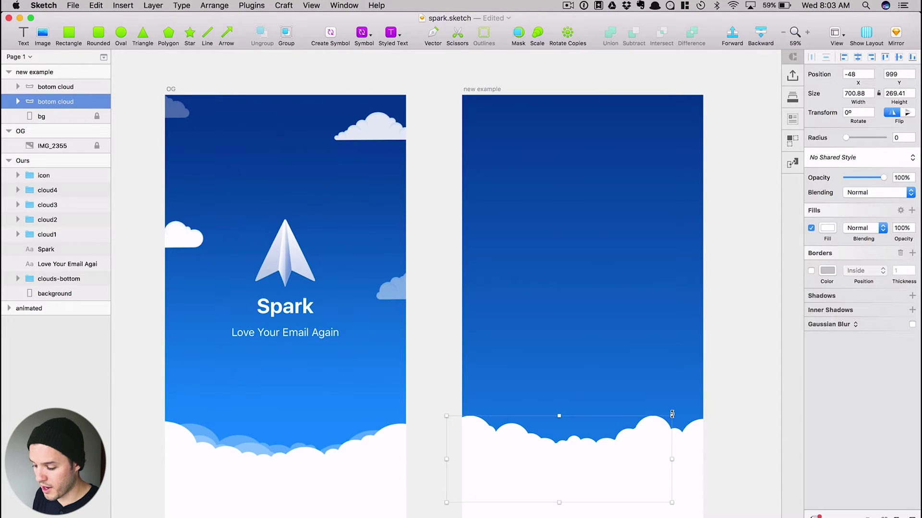
left_click_drag(673, 414, 678, 433)
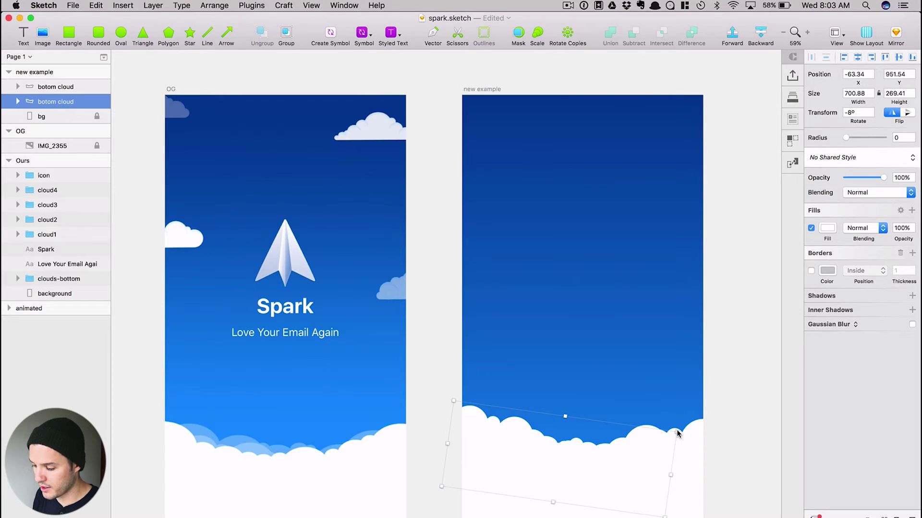
- Fill the lower botom cloud with the light blue 93CBFC sampled from the bottom clouds on the OG artboard
left_click(827, 229)
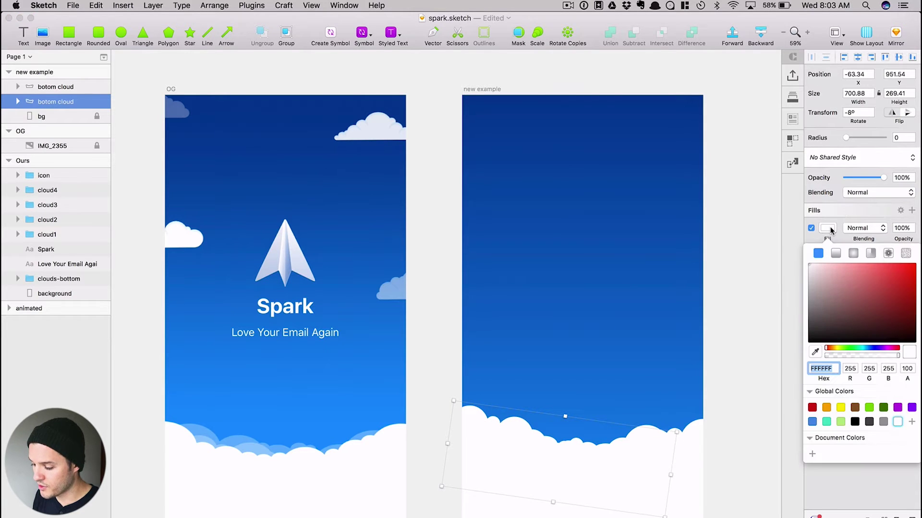
left_click(815, 353)
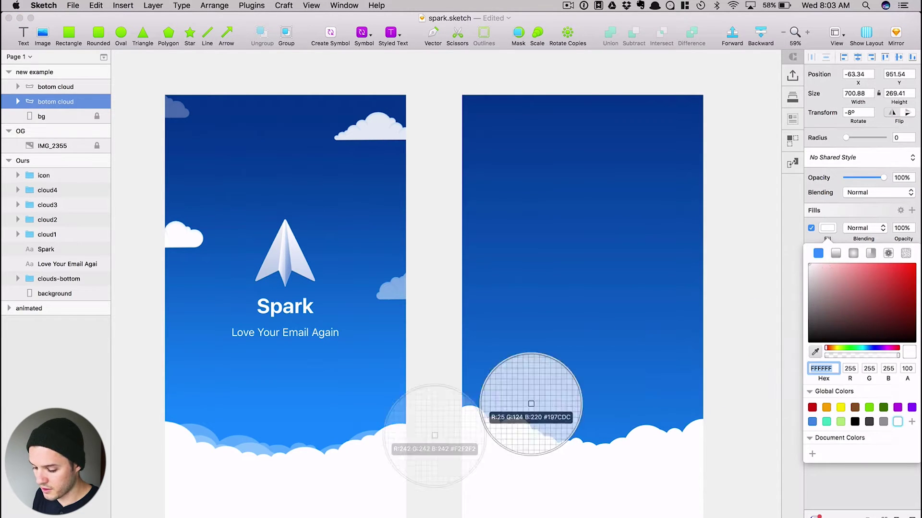
left_click(268, 452)
left_click(742, 394)
left_click(742, 393)
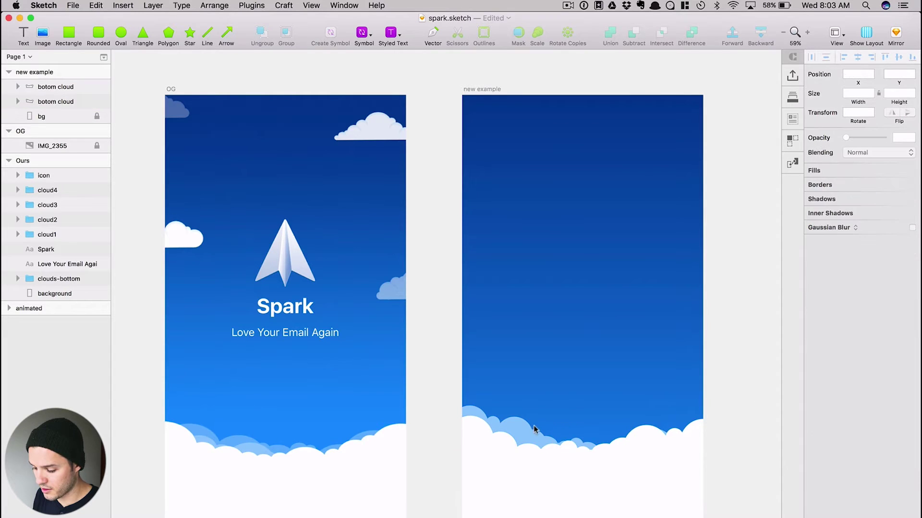
- Shift the light-blue cloud down and to the right so it peeks out just behind the white cloud's edge
left_click(528, 431)
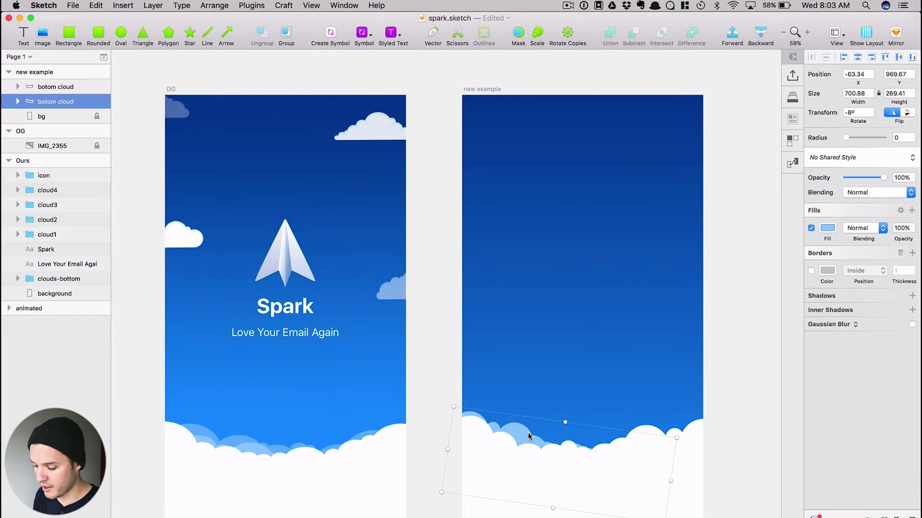
key("shift+Right")
key("shift+Down")
key("shift+Right")
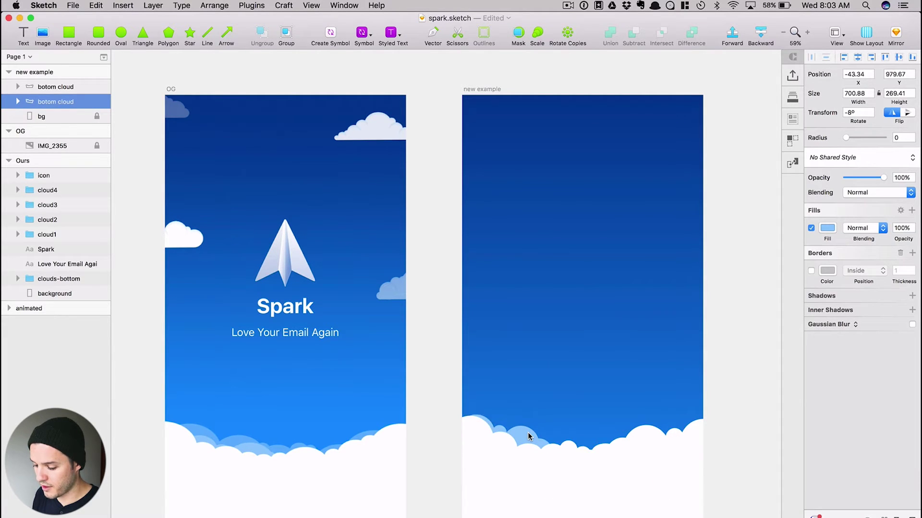
key("shift+Right")
key("shift+Right")
key("shift+Right")
key("shift+Right")
key("shift+Right")
key("shift+Down")
- Make a mirrored duplicate of the light-blue cloud about 180 px high and fill it with 64B5FB sampled from the OG artboard
left_click_drag(529, 433, 578, 316, "alt")
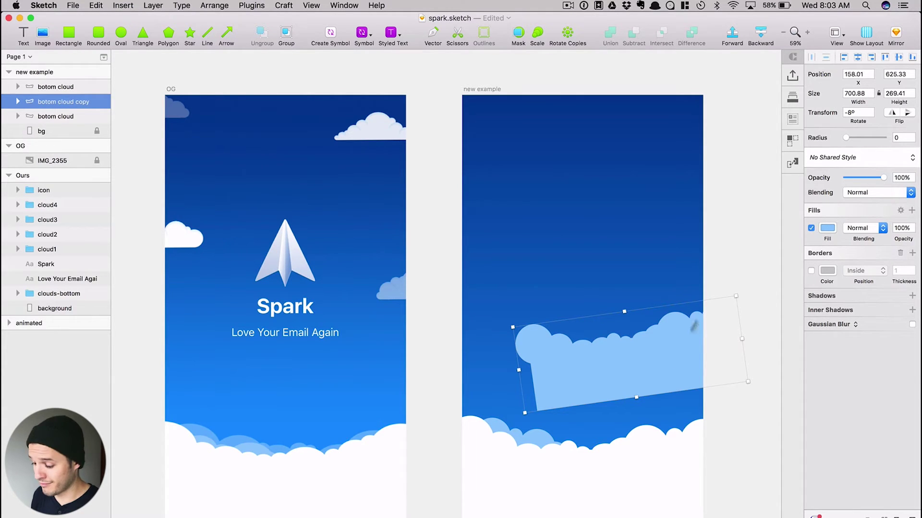
left_click_drag(636, 398, 617, 369)
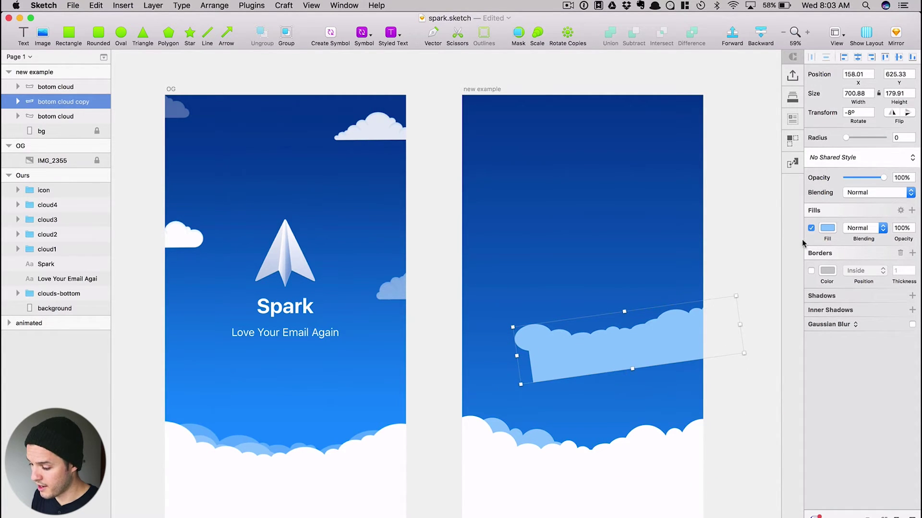
left_click(827, 227)
left_click(815, 353)
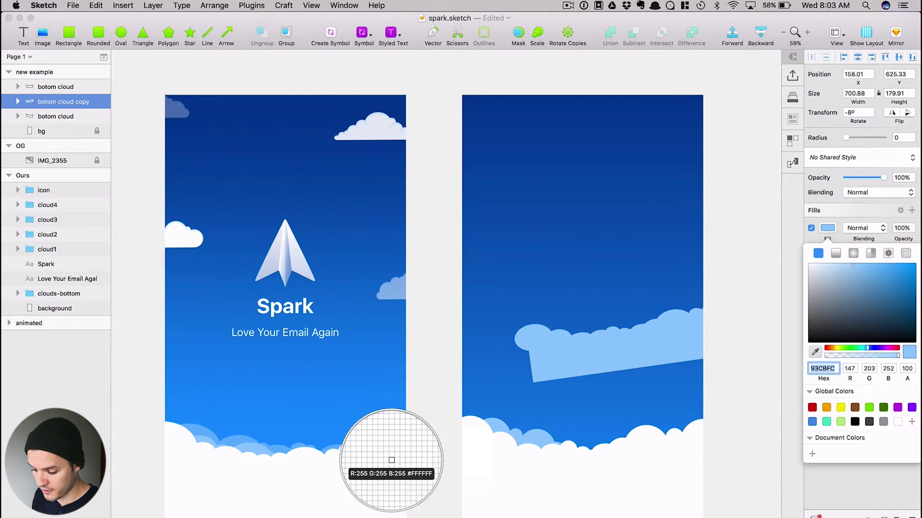
left_click(330, 449)
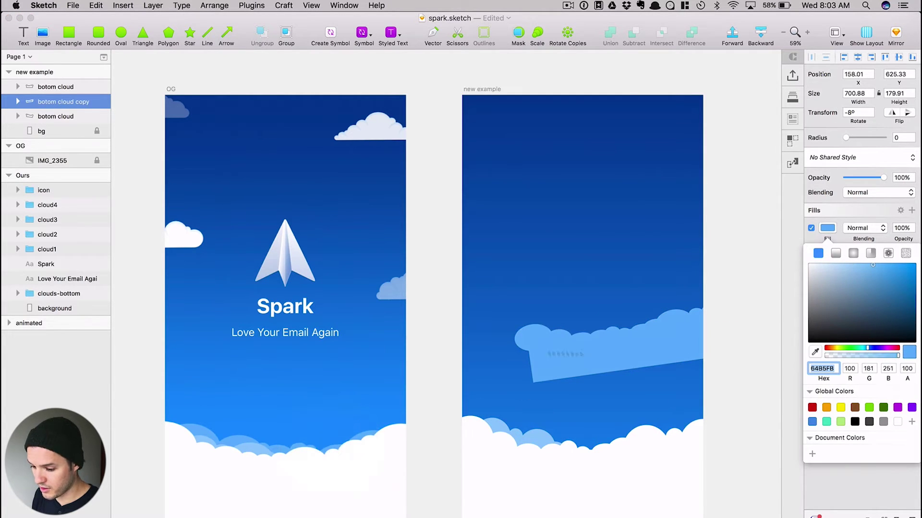
- Place botom cloud copy beneath the other two cloud layers and move it down behind the white cloud's right half
left_click_drag(57, 102, 57, 119)
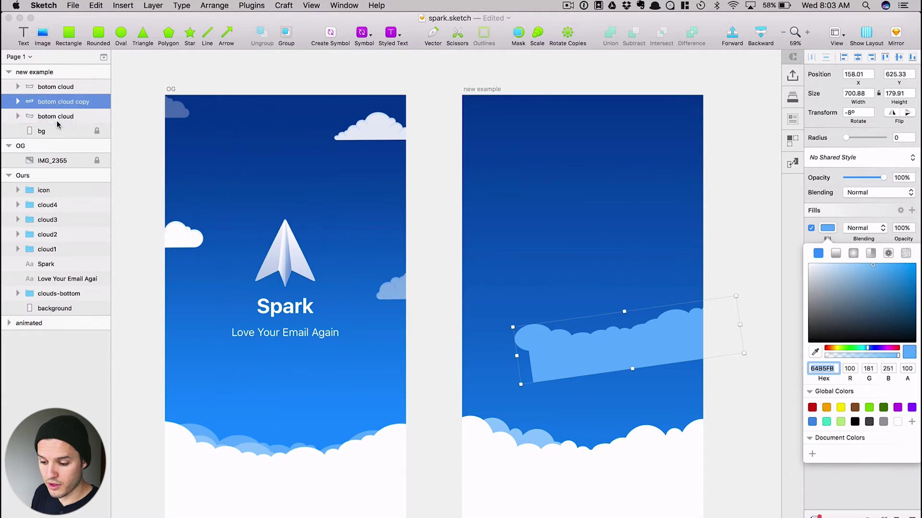
left_click_drag(611, 351, 624, 462)
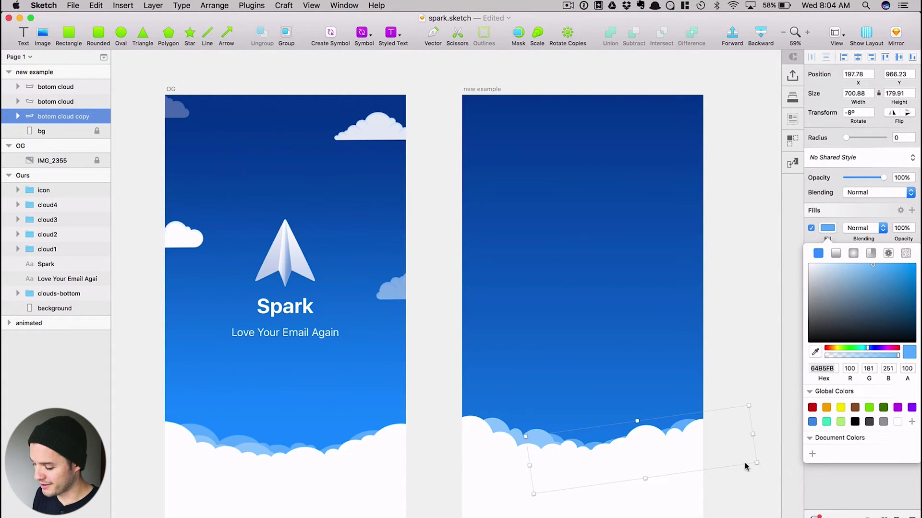
- Rotate botom cloud copy to about -13° and nudge it to about X 206, Y 915
left_click_drag(757, 457, 757, 456)
key("shift+Right")
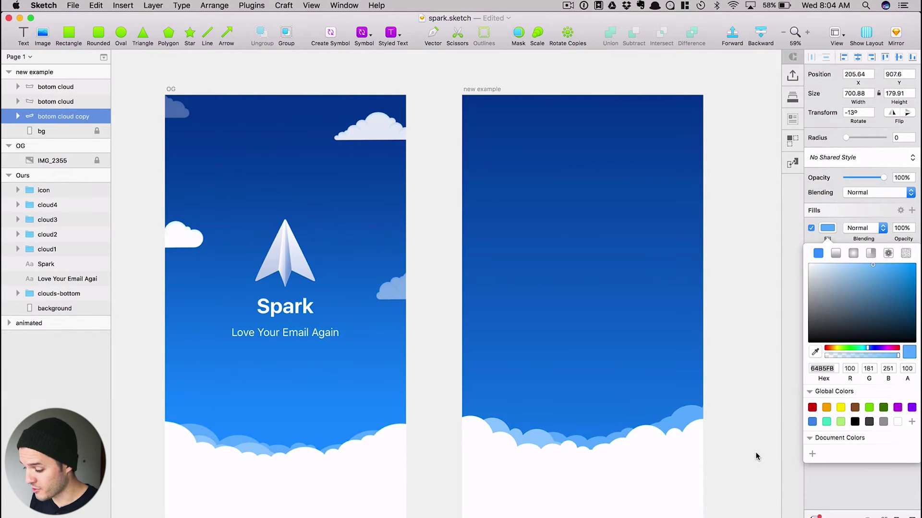
key("shift+Up")
key("Down")
key("Down")
key("Down")
key("Down")
key("Down")
key("Down")
key("Down")
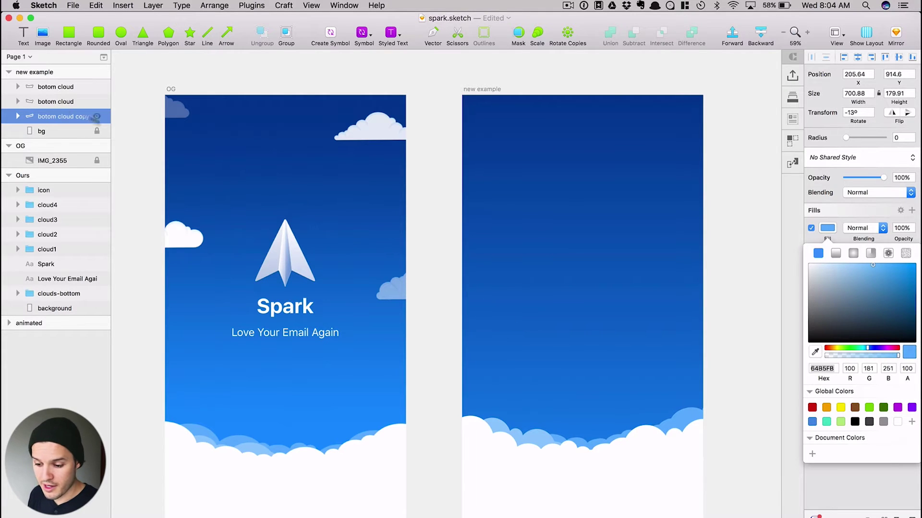
- Group the three cloud shapes on the new example artboard and name the group "bottom clouds"
left_click(51, 89, "shift")
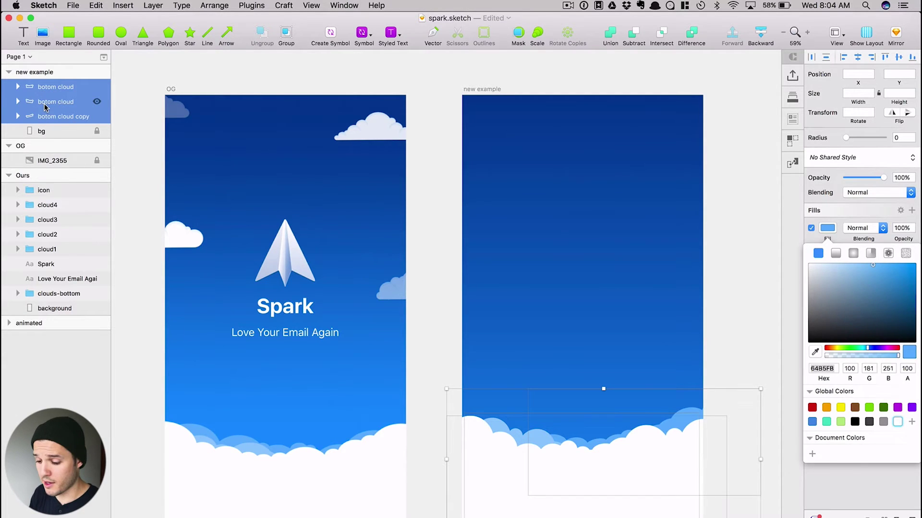
key("super+g")
double_click(46, 87)
type("cloud")
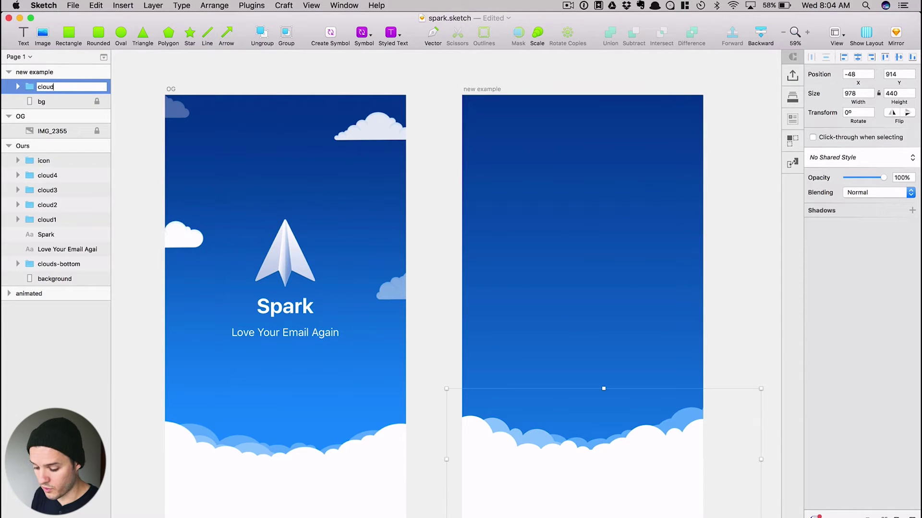
type("bottom ")
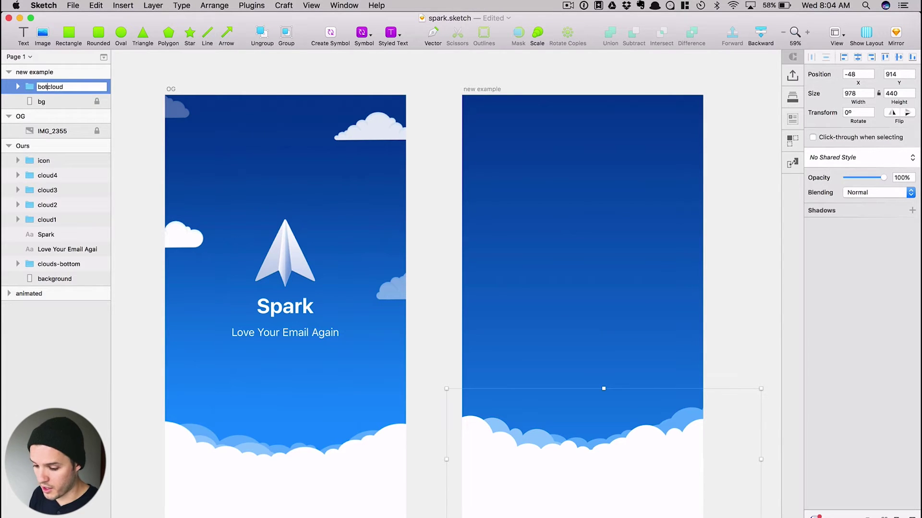
type("s")
key("Return")
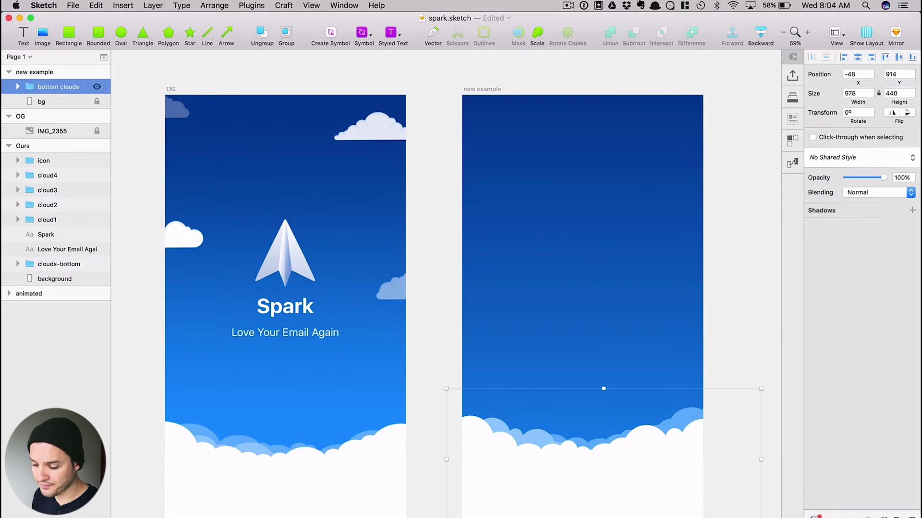
- Lock the bottom clouds group and deselect it
key("shift+super+l")
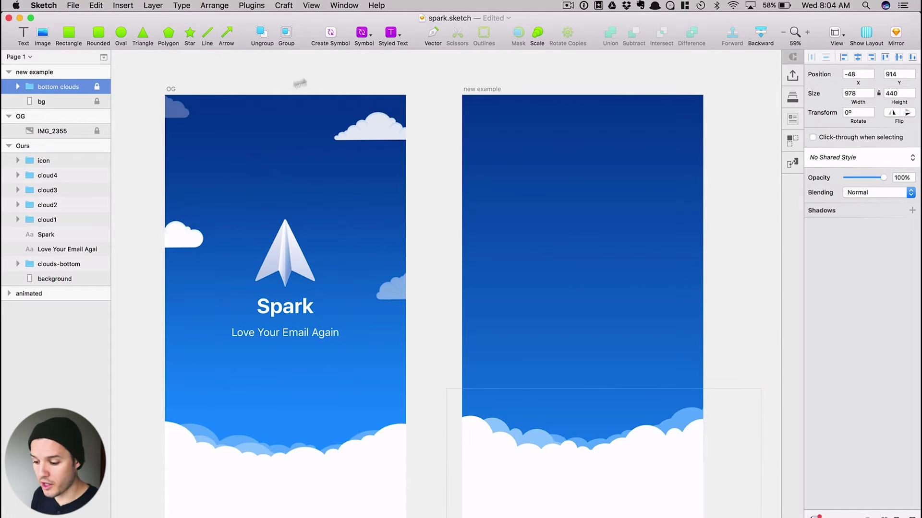
left_click(337, 67)
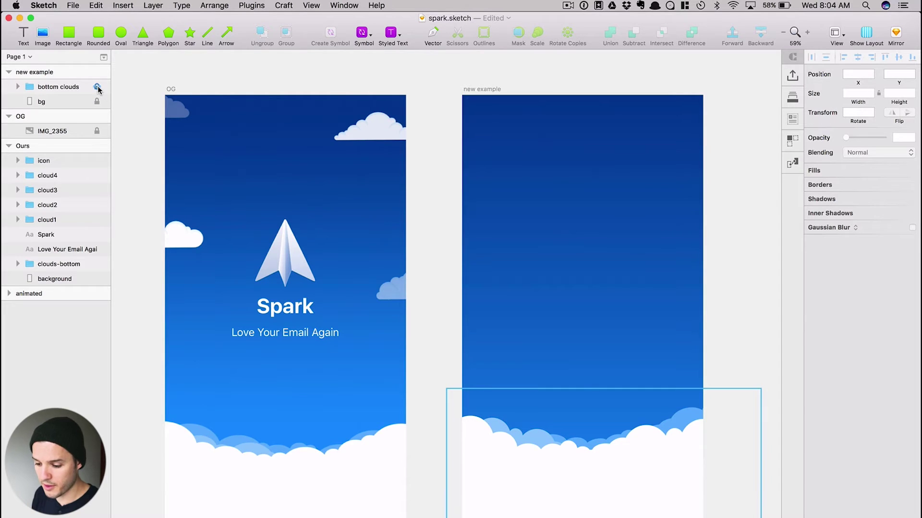
left_click(50, 88)
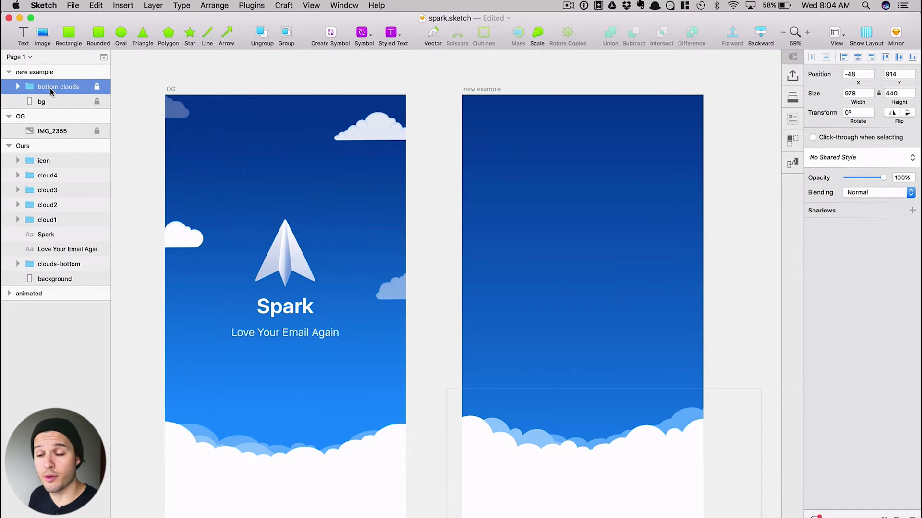
left_click(611, 307)
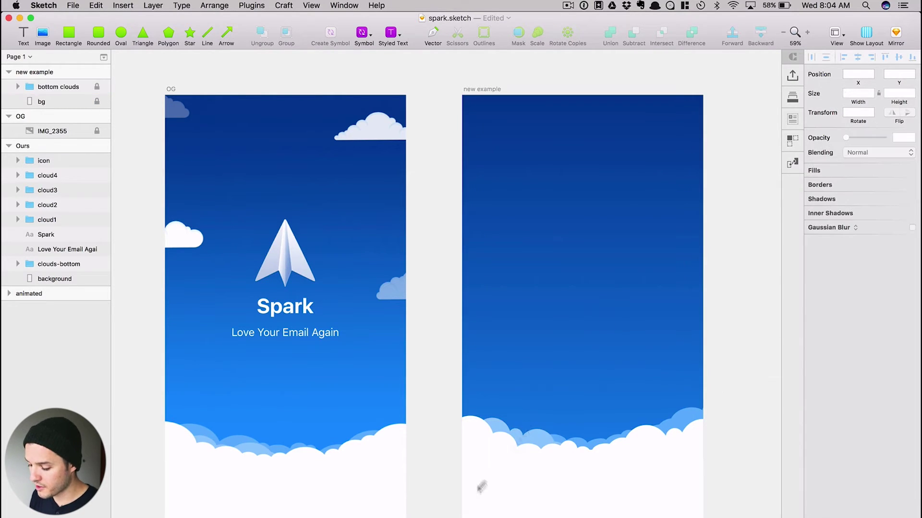
left_click_drag(473, 463, 629, 235)
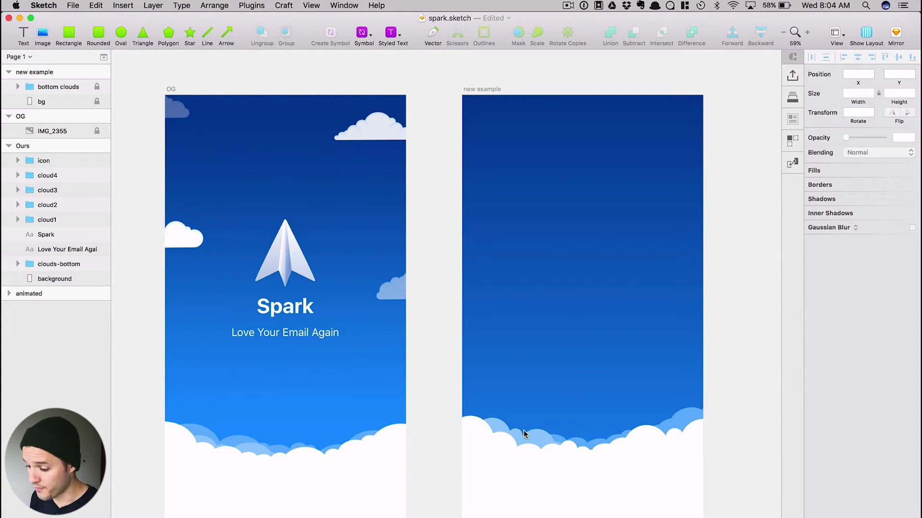
- Draw a white rounded rectangle about 293 × 13 px near the upper right of the new example artboard
key("z")
left_click_drag(315, 74, 438, 193)
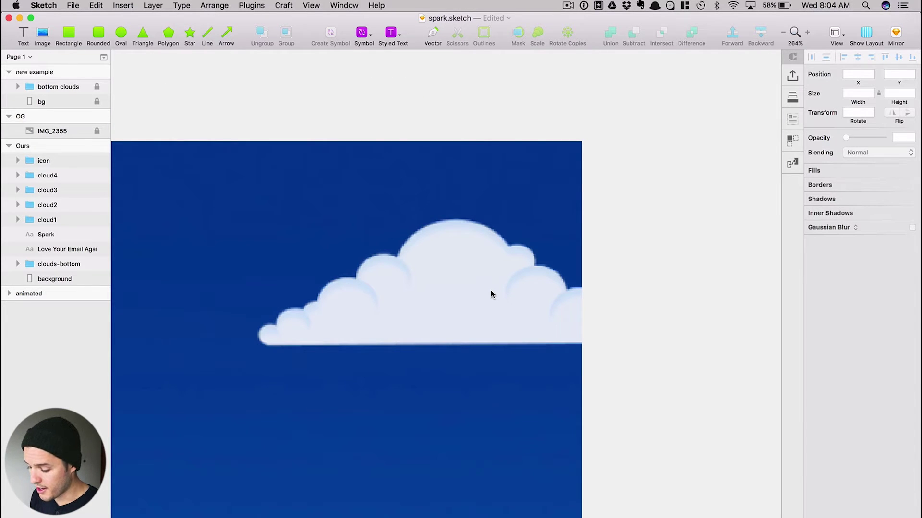
key("super+0")
left_click_drag(514, 360, 337, 237)
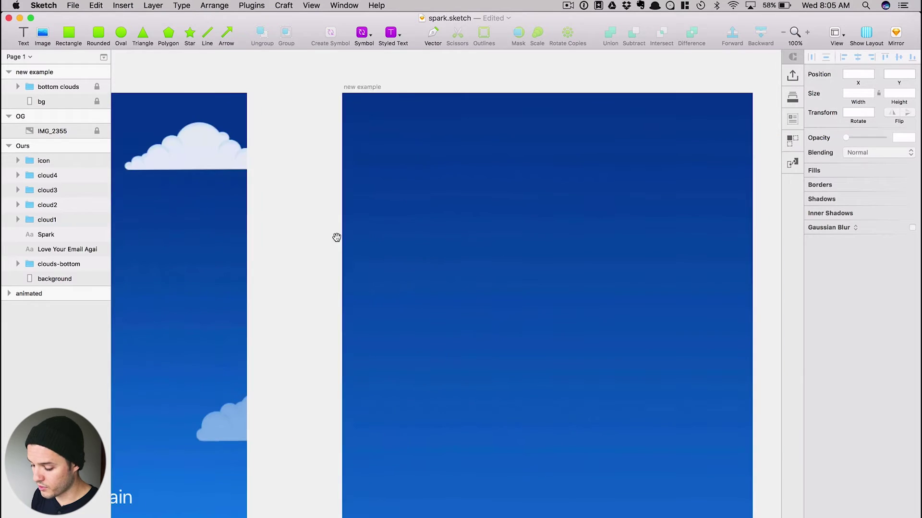
key("super+minus")
scroll(436, 270, "down", 3)
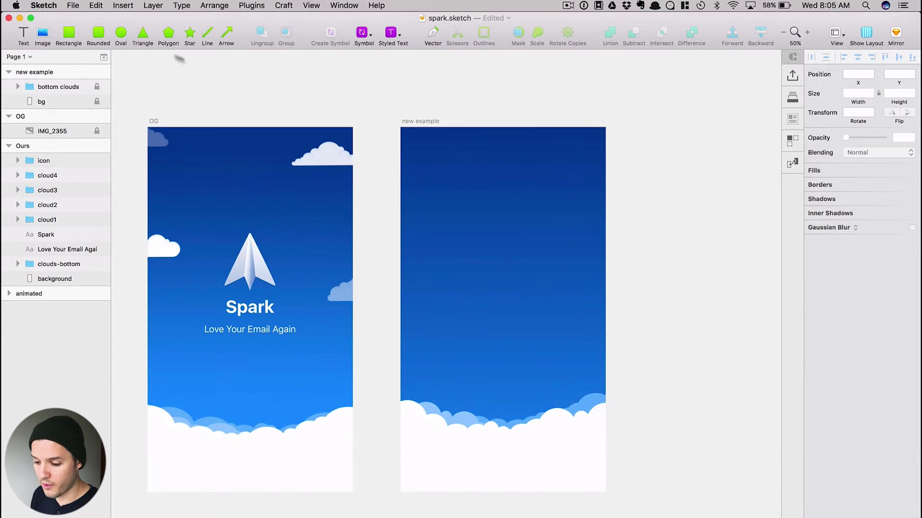
left_click(100, 34)
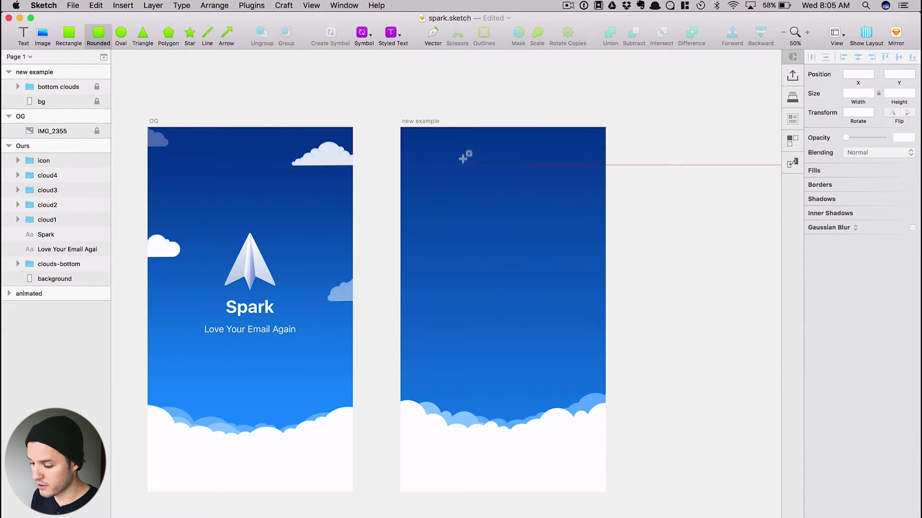
left_click_drag(483, 158, 563, 162)
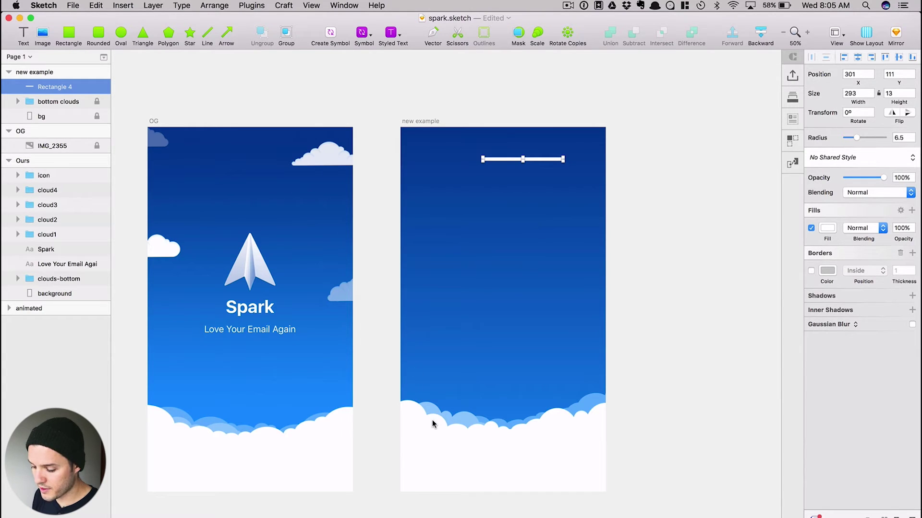
- Move the rounded rectangle onto the OG artboard below the upper-right cloud, at about X 336, Y 215
left_click(120, 34)
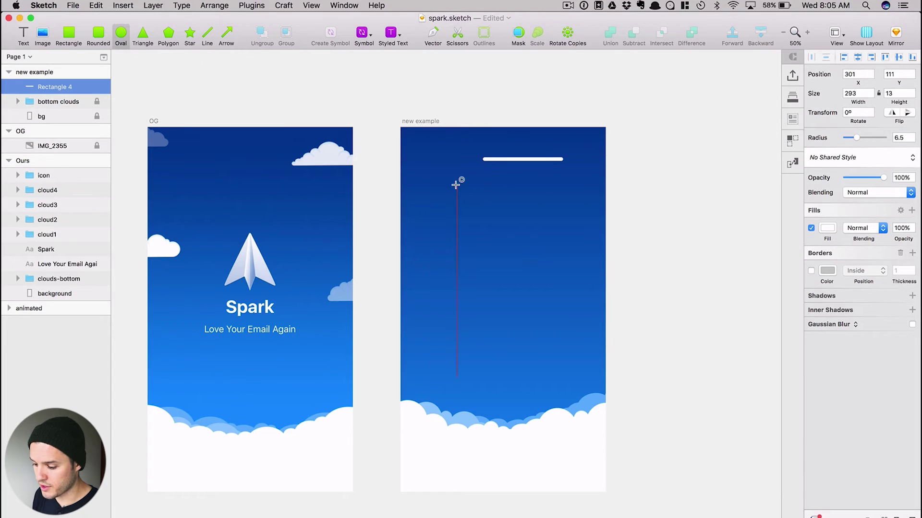
key("Escape")
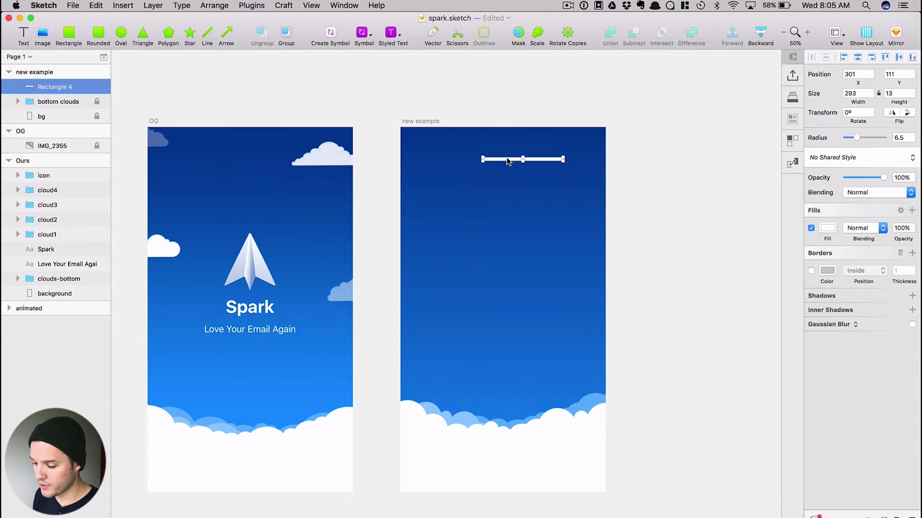
left_click_drag(508, 163, 264, 191)
key("super+equal")
key("super+equal")
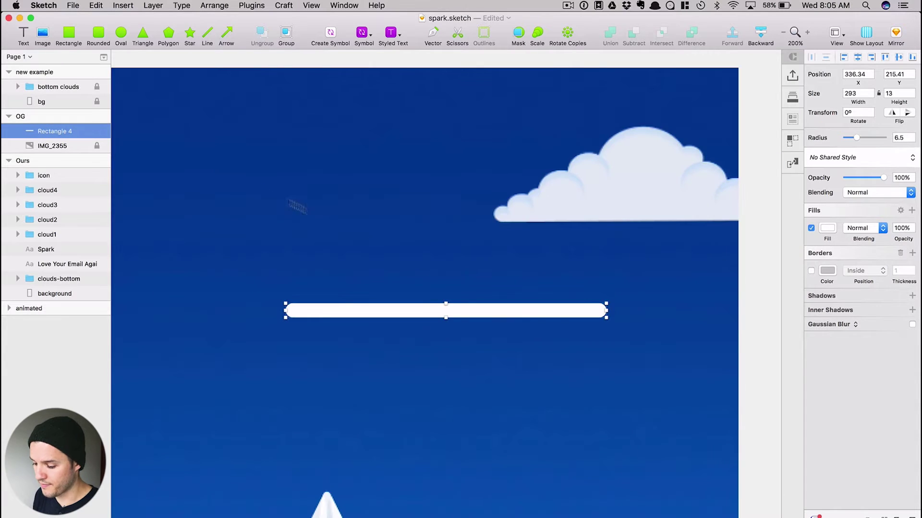
- Build five white ovals of varied sizes rising from the bar's left end to a large central one, following the reference cloud
key("o")
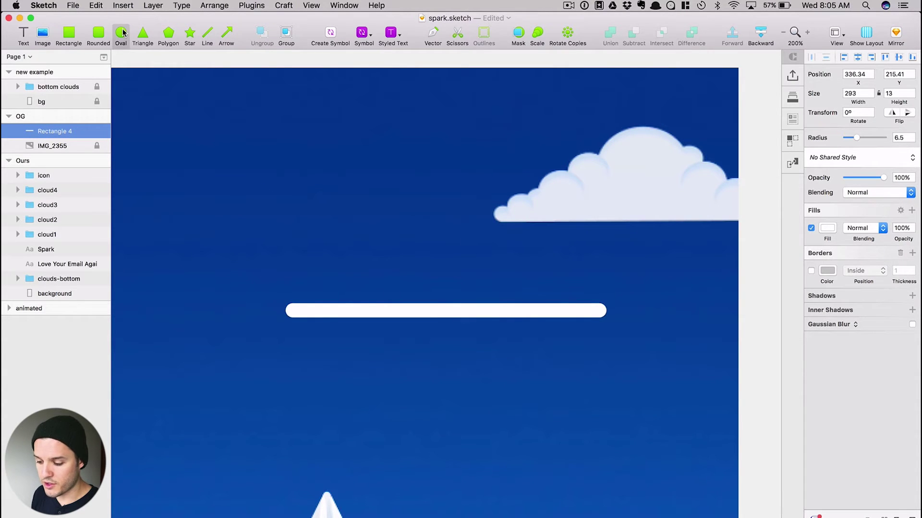
mouse_move(296, 274)
left_mouse_down()
mouse_move(329, 311)
mouse_move(313, 303)
mouse_move(338, 283)
mouse_move(347, 304)
mouse_move(337, 287)
mouse_move(374, 243)
mouse_move(357, 273)
mouse_move(444, 252)
mouse_move(400, 212)
left_mouse_up()
left_click_drag(434, 240, 431, 240)
left_click(383, 259)
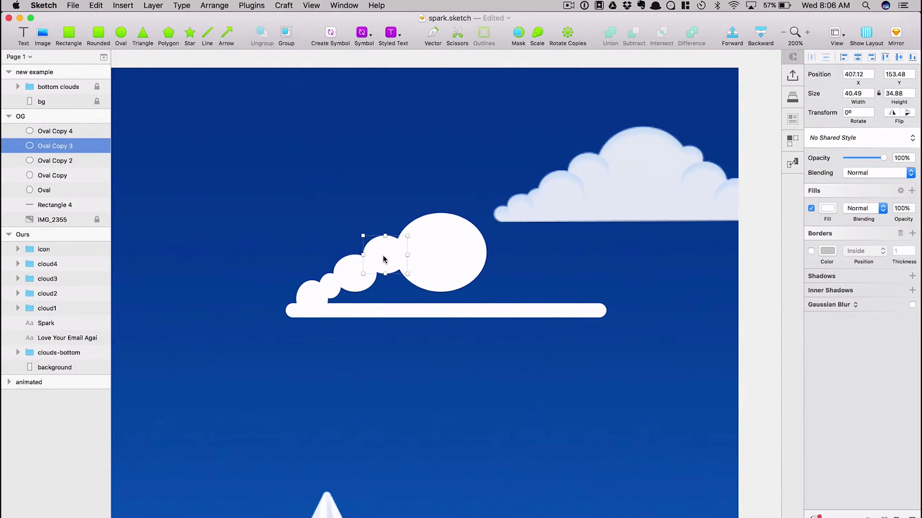
left_click(589, 268)
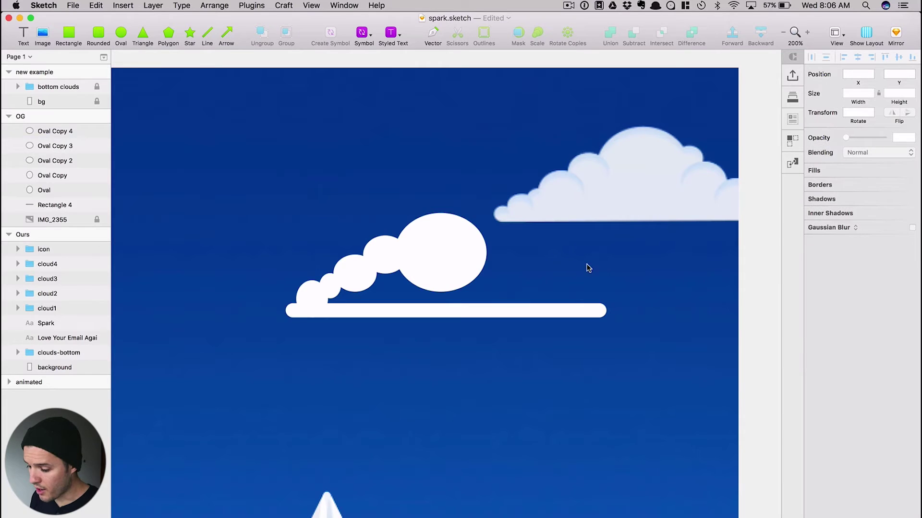
- Group the four smaller ovals beside the large central one and place a copy of the group at the bar's right end
left_click(380, 256)
left_click(354, 274, "shift")
left_click(331, 287, "shift")
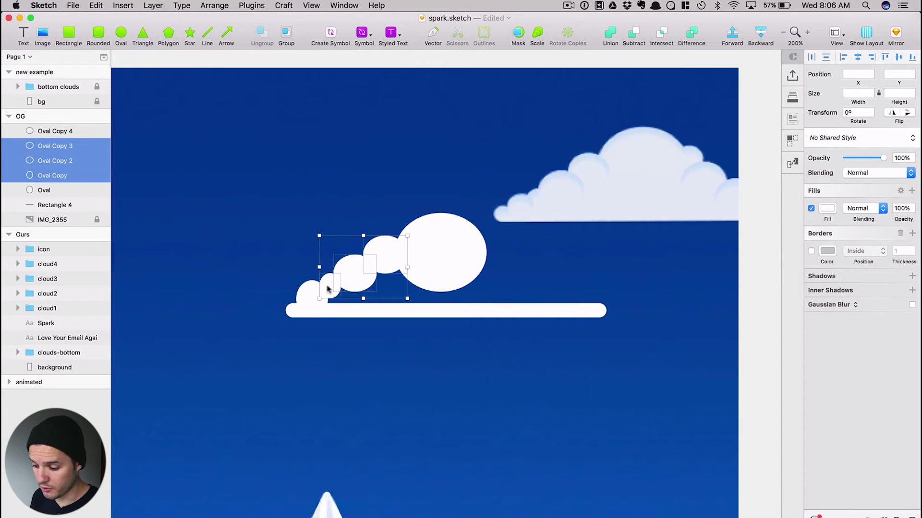
left_click(315, 296, "shift")
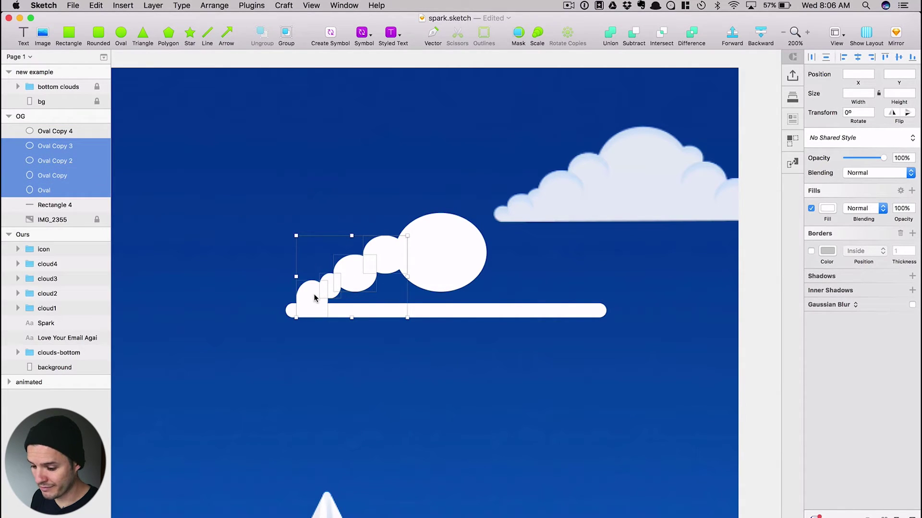
key("super+g")
key("alt")
left_click_drag(359, 285, 566, 285)
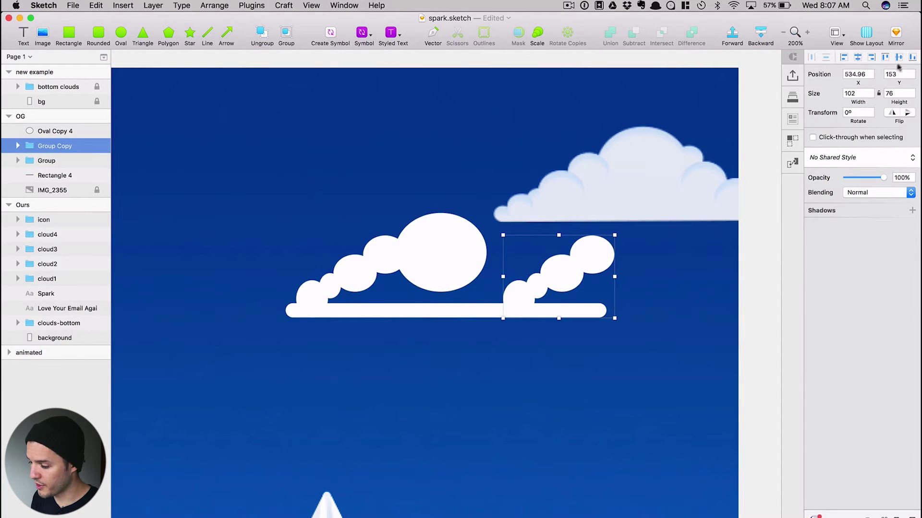
- Flip the copied oval group horizontally and shift it left to about X 510 so it meets the large central oval
left_click(892, 117)
key("shift+Left")
key("shift+Left")
key("shift+Left")
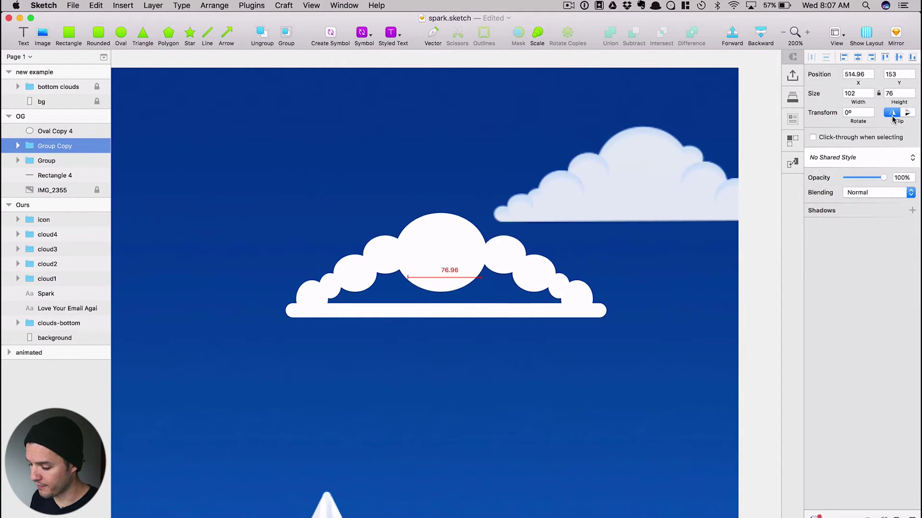
key("Right")
key("Right")
key("Right")
key("Right")
key("Right")
mouse_move(661, 267)
left_mouse_down()
mouse_move(567, 271)
mouse_move(658, 262)
left_mouse_up()
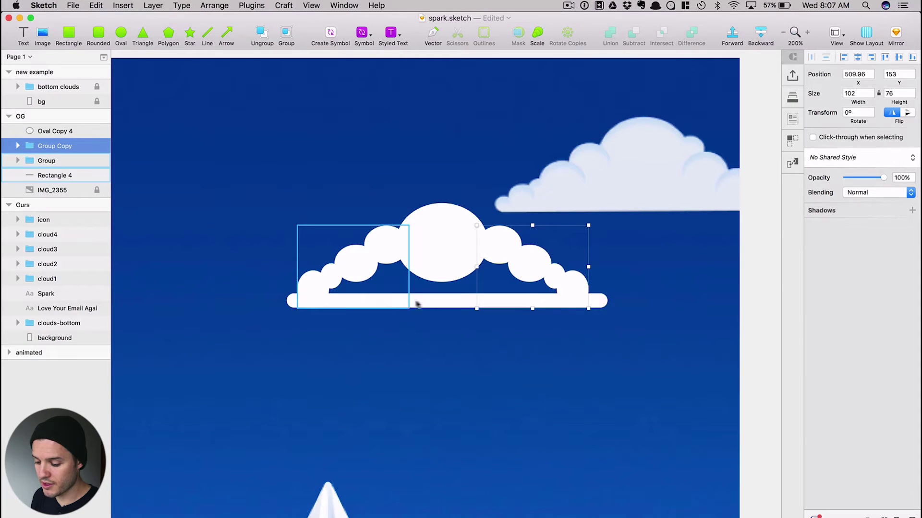
- Add points to the bar's upper edge beneath both end ovals and pull its midpoint up into the central oval, making it about 69 px high
left_click(432, 305)
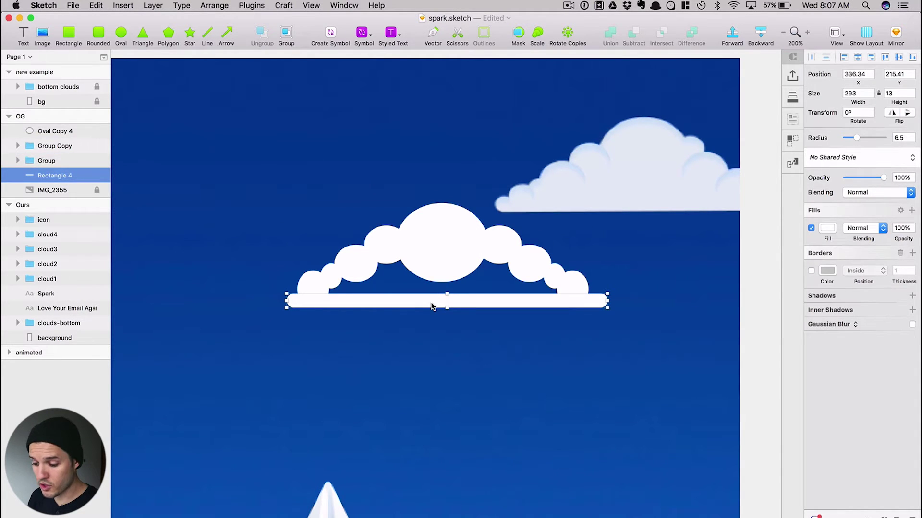
double_click(432, 306)
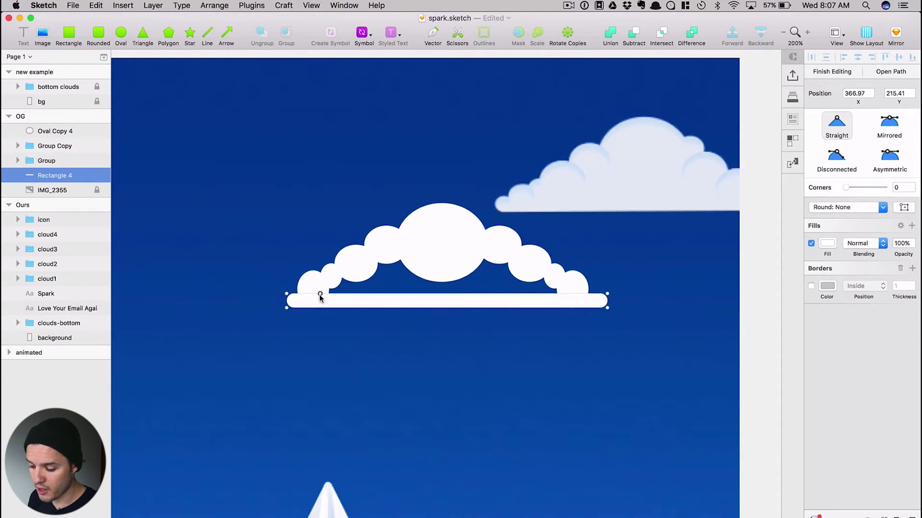
left_click(574, 294)
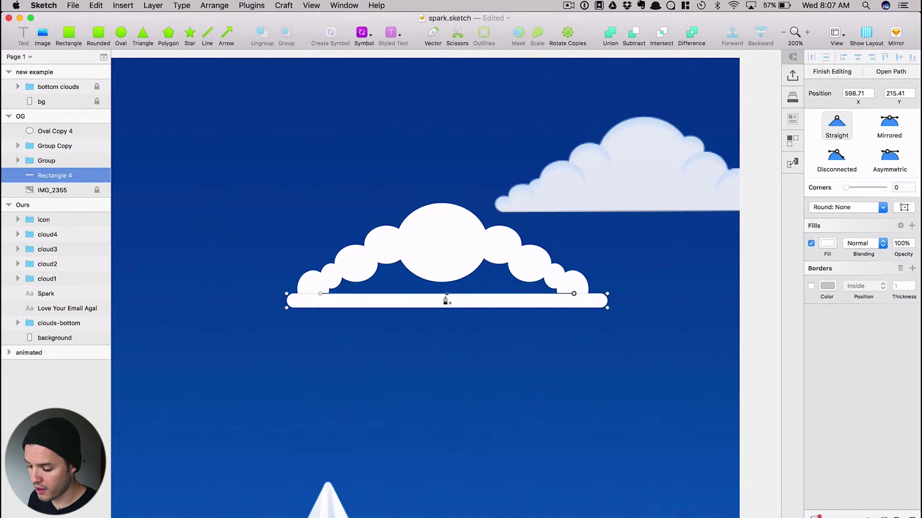
left_click_drag(442, 294, 441, 233)
key("Escape")
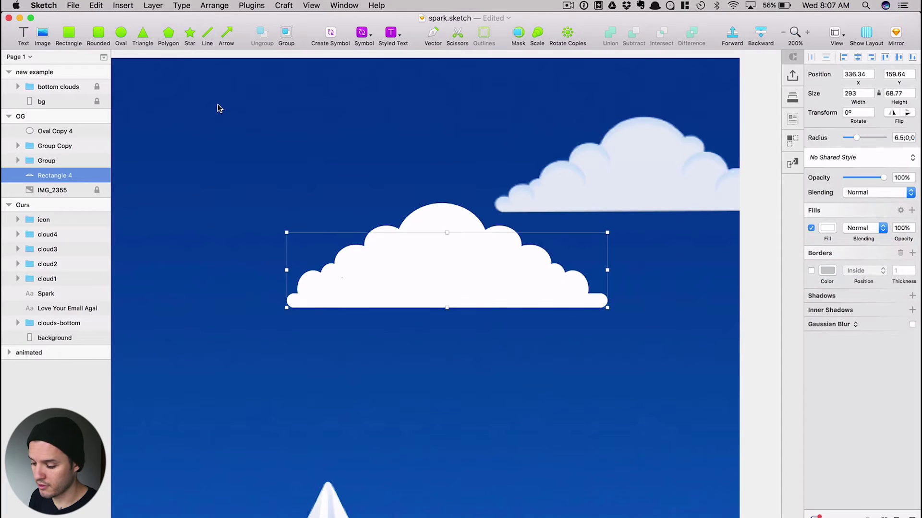
left_click(218, 108)
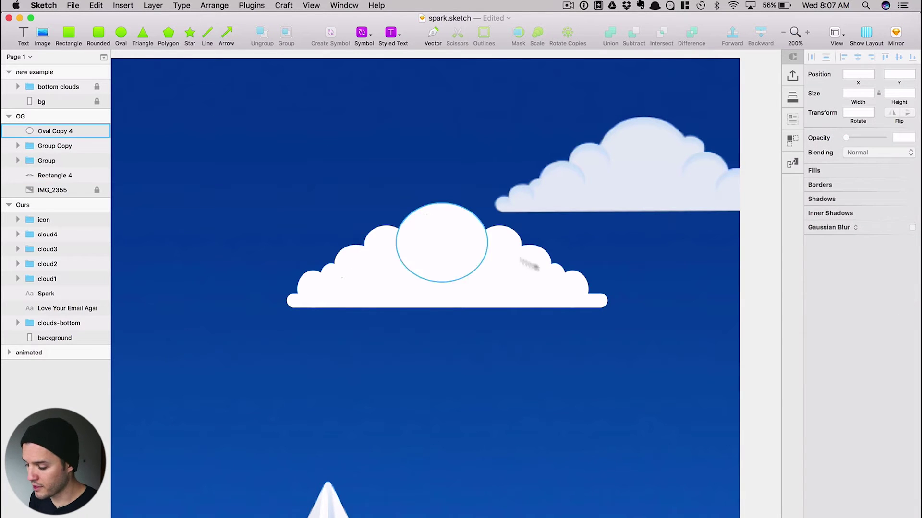
- Widen the cloud's rightmost oval to about 39 px and shift it right to about X 587
left_click(585, 286, "super")
left_click_drag(565, 289, 555, 288)
key("shift+Right")
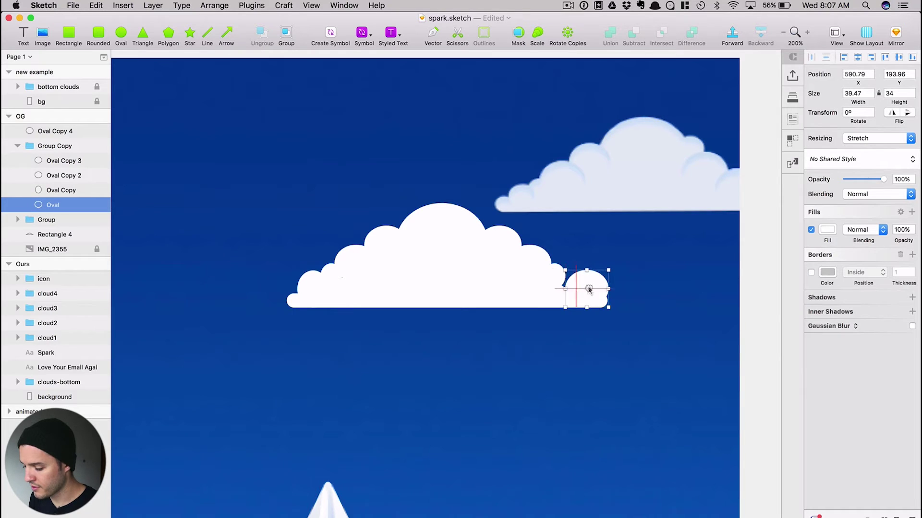
key("Left")
key("Left")
key("Left")
key("Left")
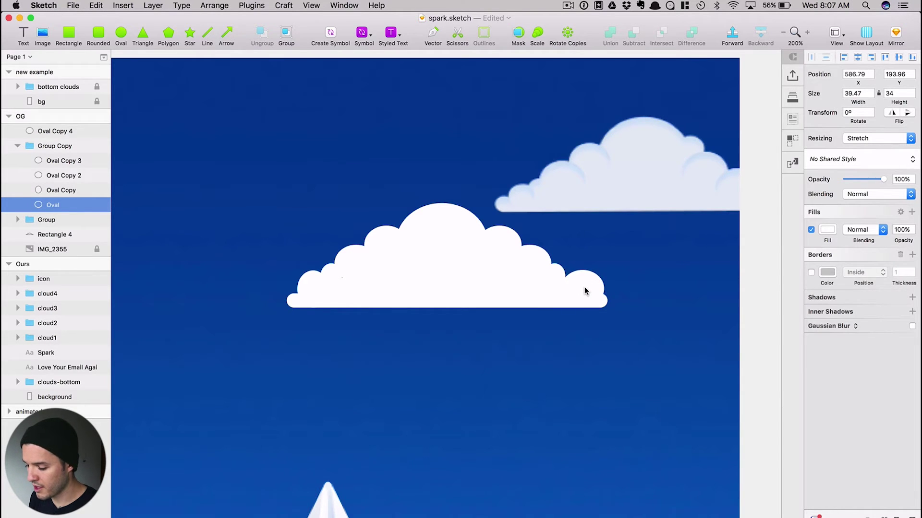
- Widen the cloud's leftmost oval to about 39 px and nudge the rightmost oval slightly left to balance both ends
left_click(307, 287, "super")
left_click_drag(295, 290, 284, 291)
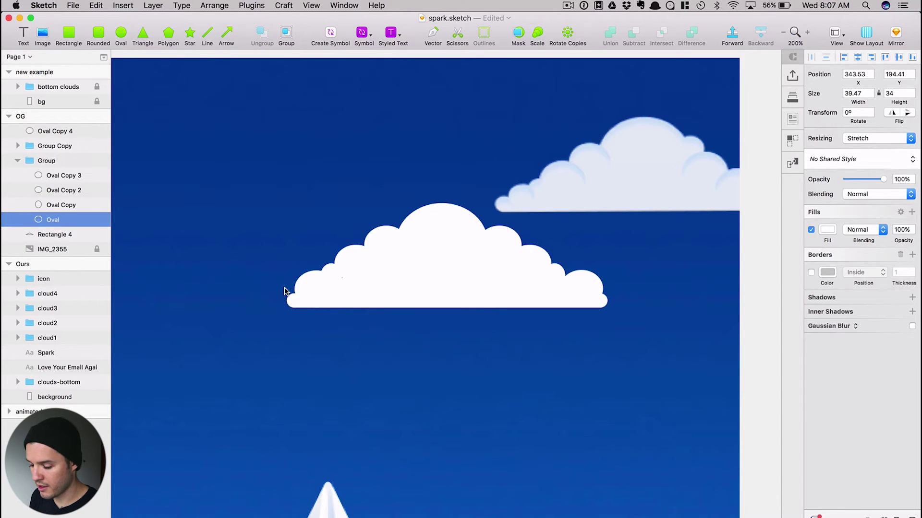
left_click(585, 283, "super")
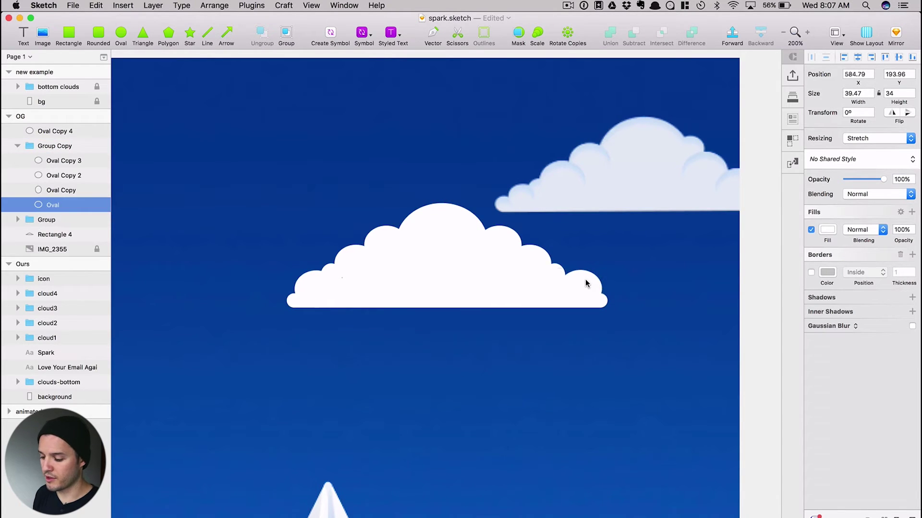
left_click(545, 362)
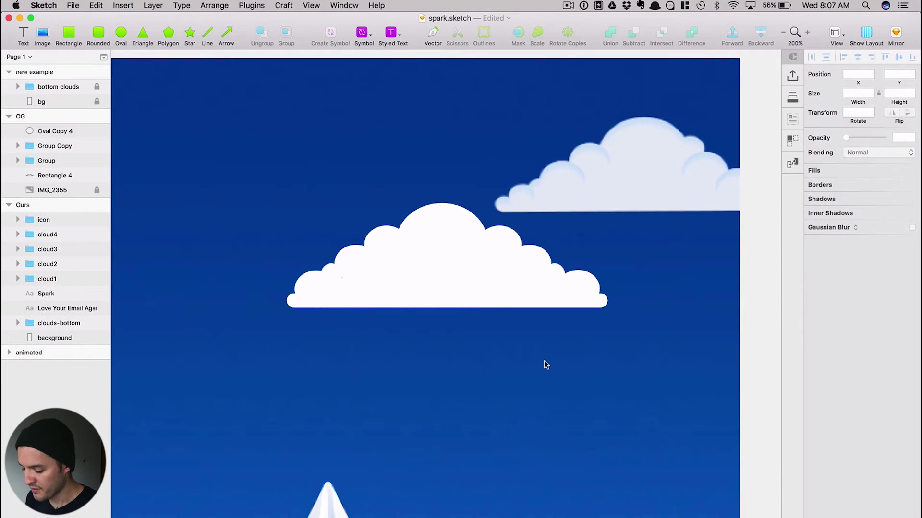
- Group the large central oval, both small oval groups and the reshaped bar into one cloud group
left_click(453, 218)
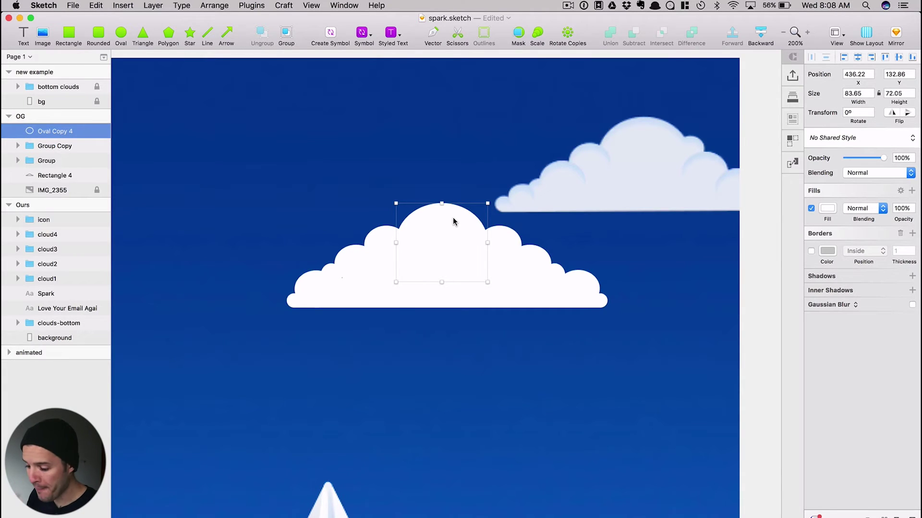
left_click(48, 160)
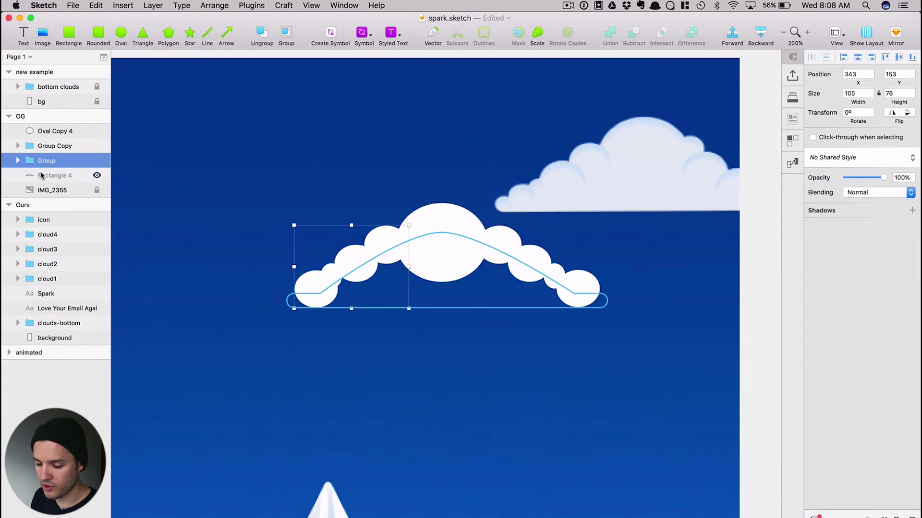
left_click(60, 175)
left_click(55, 146, "shift")
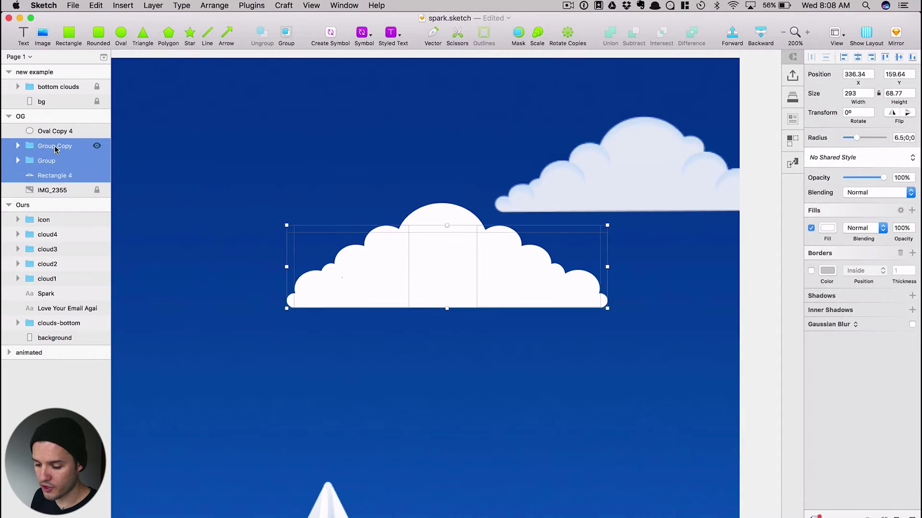
left_click(54, 132, "shift")
key("super+g")
left_click(17, 131)
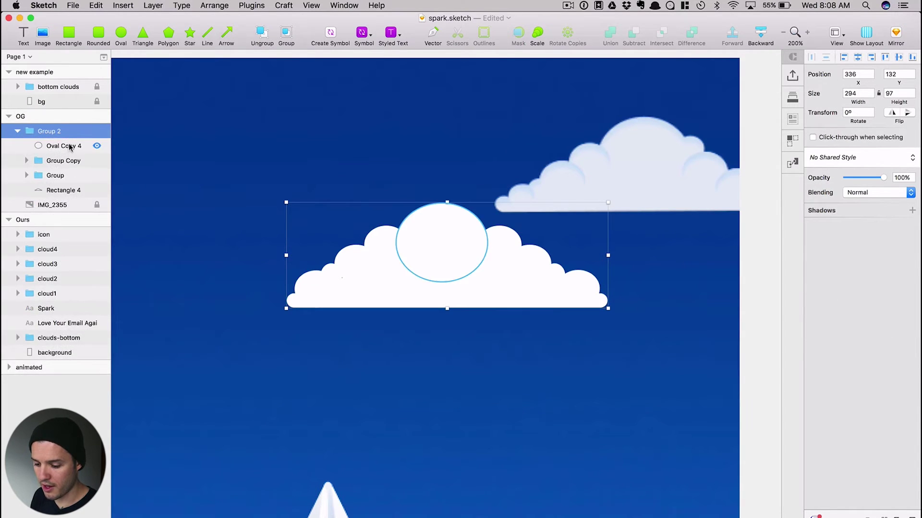
- Copy the large central oval out of the cloud group and place it on the empty sky at about X 259, Y 40
left_click_drag(60, 146, 58, 125)
left_click(18, 146)
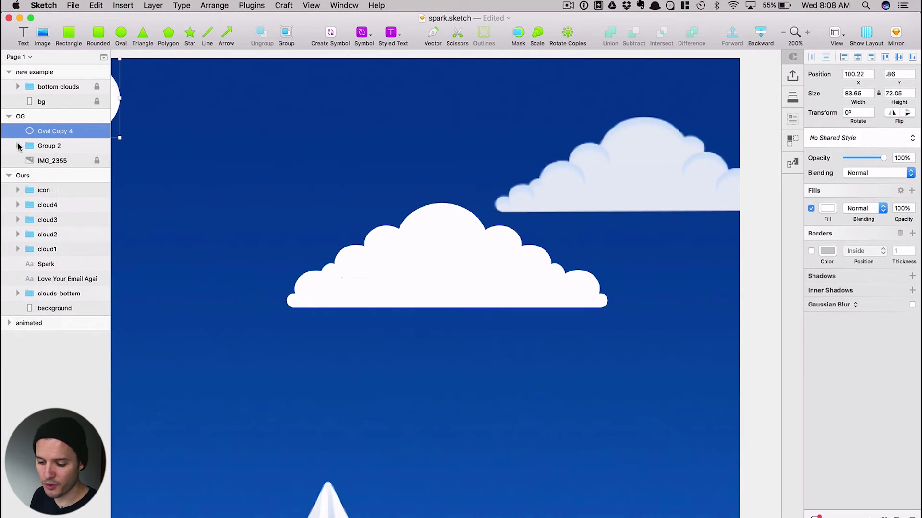
left_click_drag(112, 101, 321, 124)
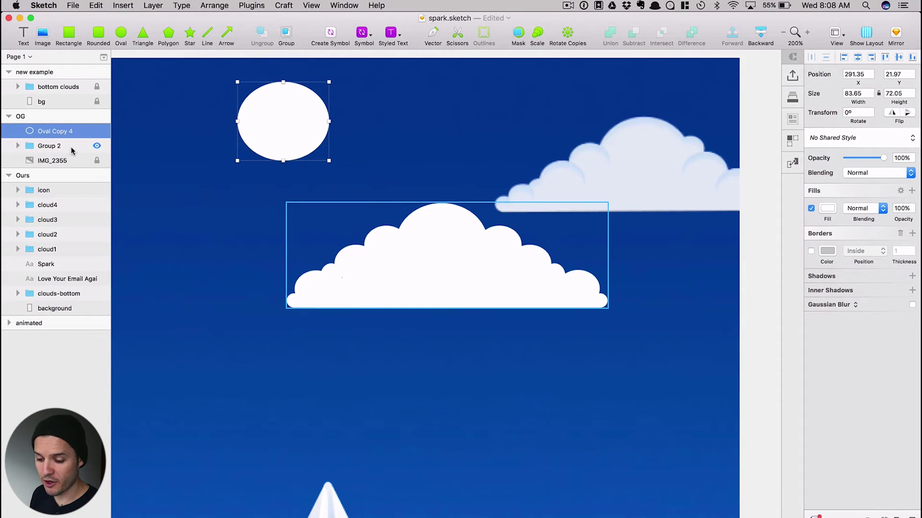
left_click(17, 146)
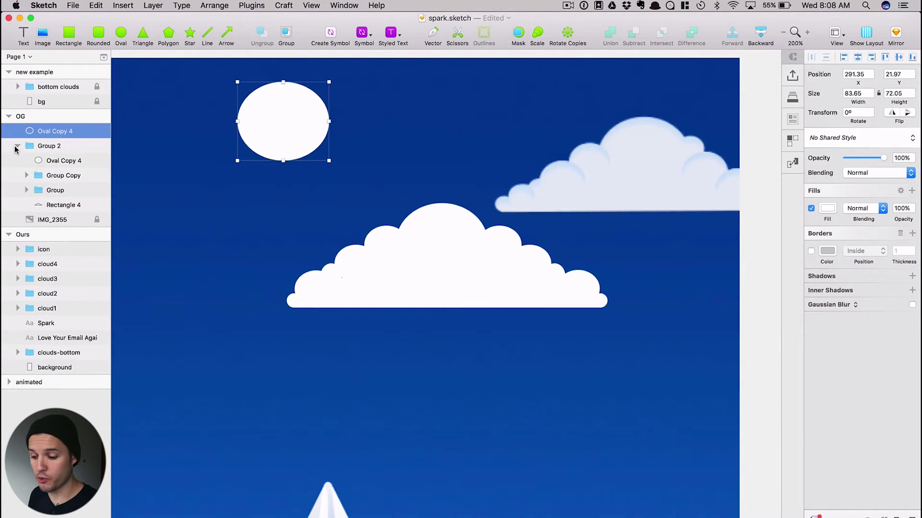
left_click(17, 146)
left_click_drag(281, 126, 245, 146)
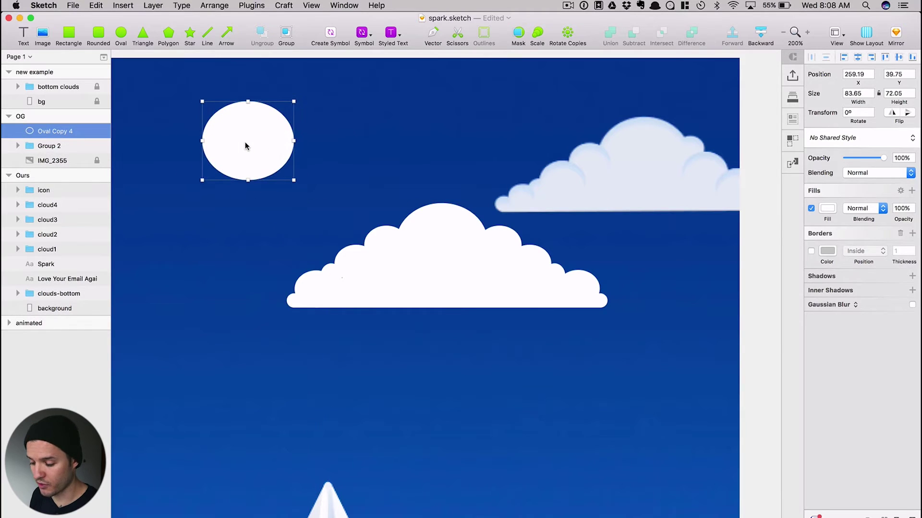
- Move the cloud group to about X 362, Y 142 and rename it "cloud"
left_click_drag(405, 245, 433, 256)
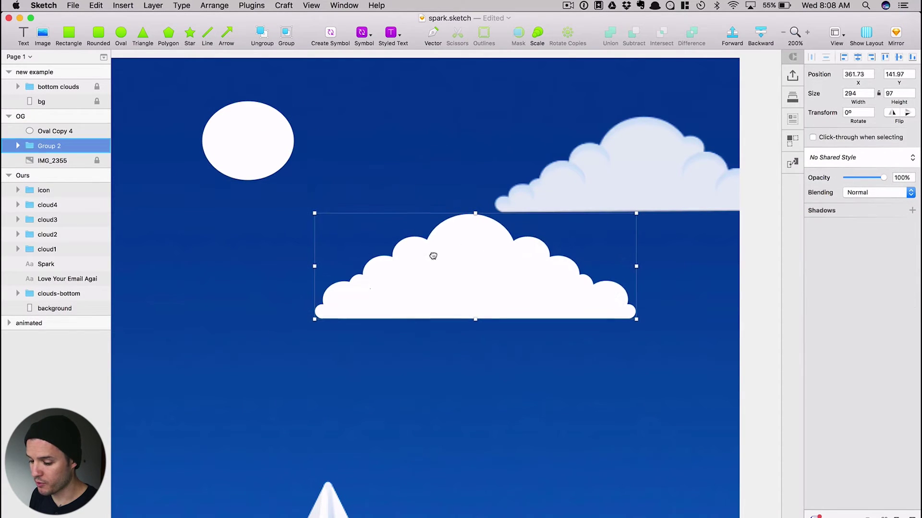
double_click(56, 146)
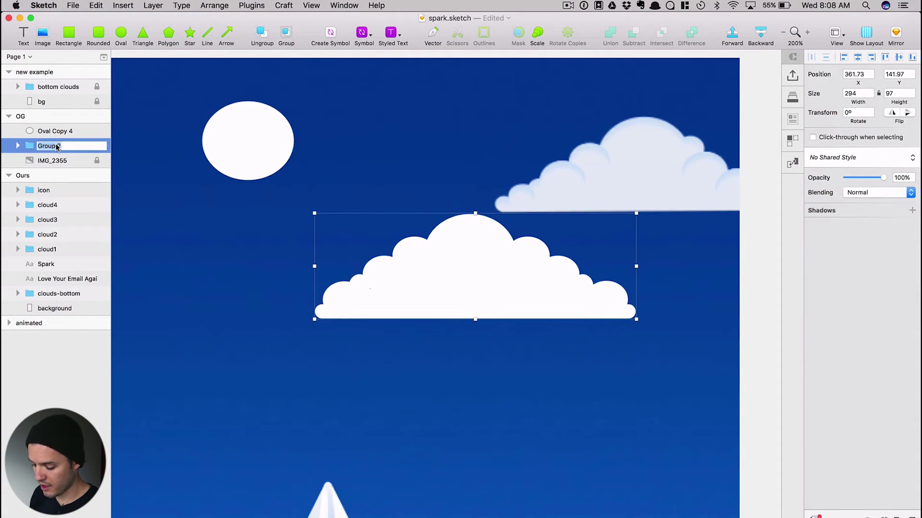
type("cloud")
key("Return")
- Place the loose oval at about X 235, Y 35 with a duplicate directly below it at about Y 142
left_click_drag(263, 140, 449, 230)
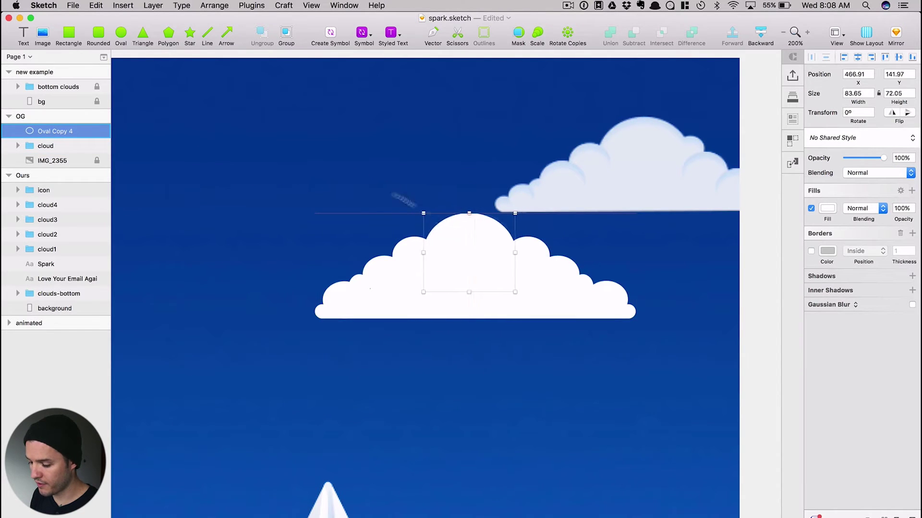
key("super+z")
left_click_drag(237, 136, 223, 256)
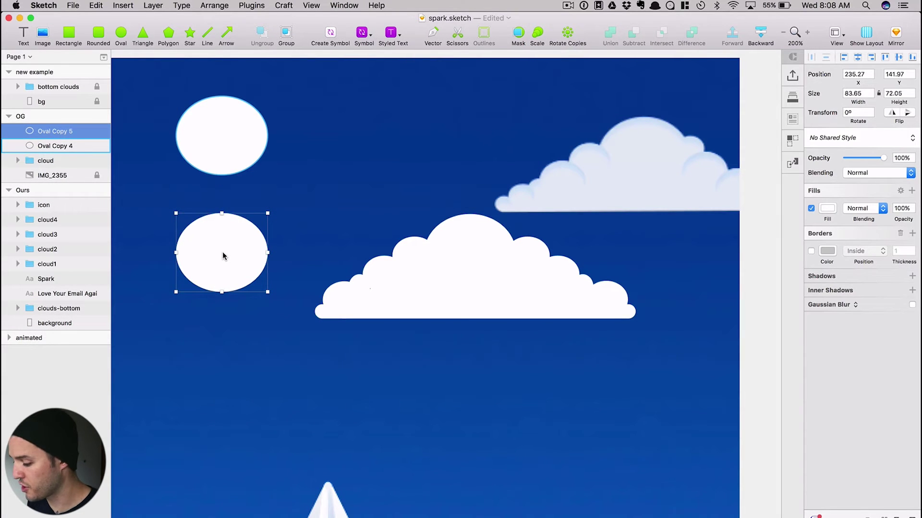
- Fill the upper loose oval with light blue CFE3F3 sampled from the rim of the reference cloud
left_click(197, 164)
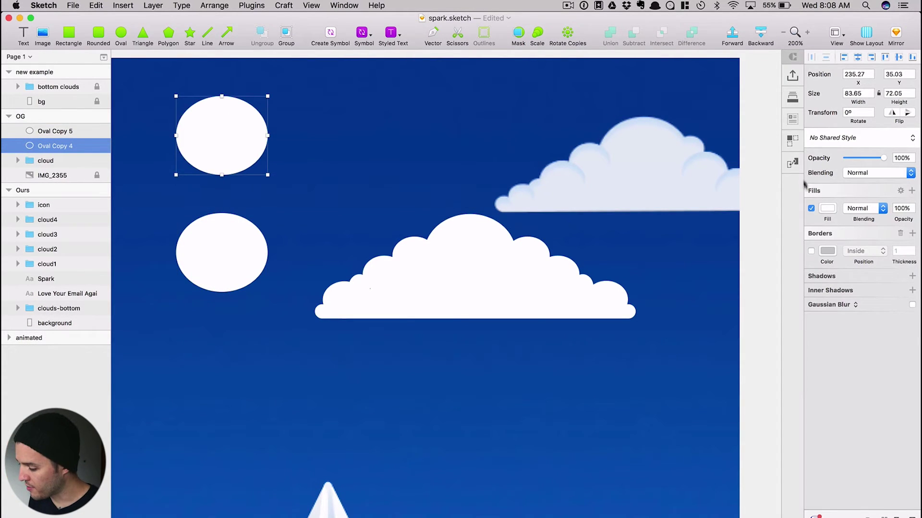
left_click(826, 211)
left_click(815, 332)
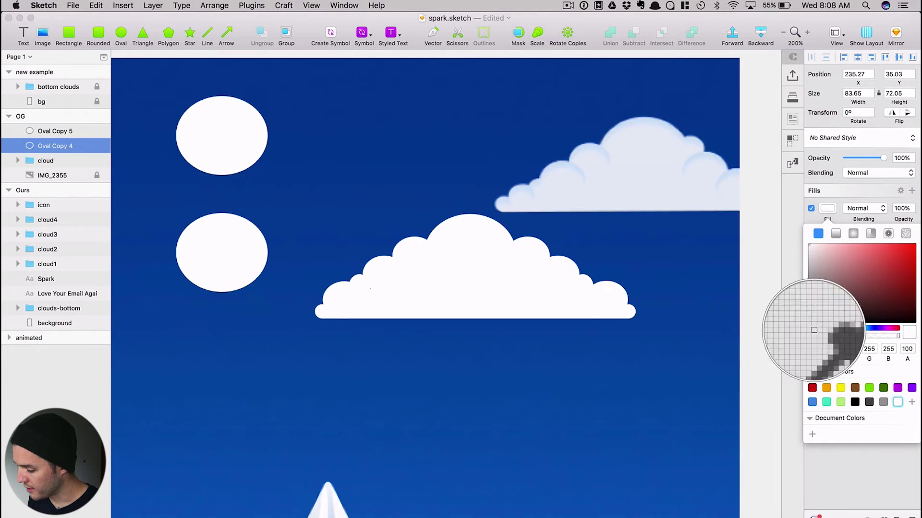
left_click(645, 121)
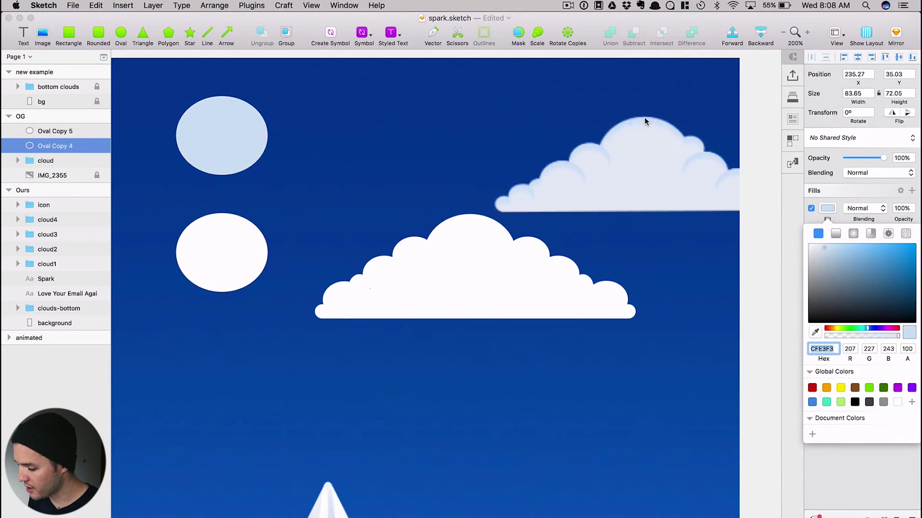
left_click(307, 124)
- Overlap the white oval on the light blue one about 6 px lower and subtract it to leave a thin crescent
left_click(249, 229)
left_click_drag(228, 266, 229, 153)
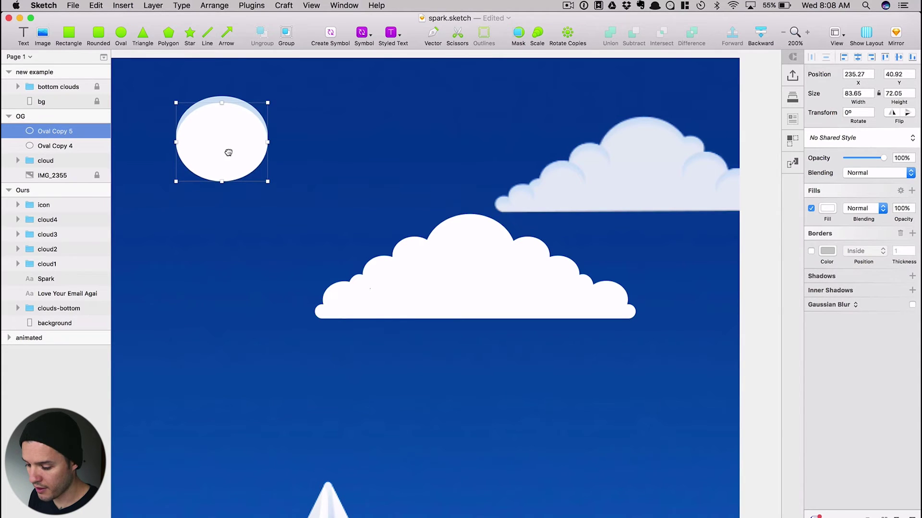
left_click(232, 100, "shift")
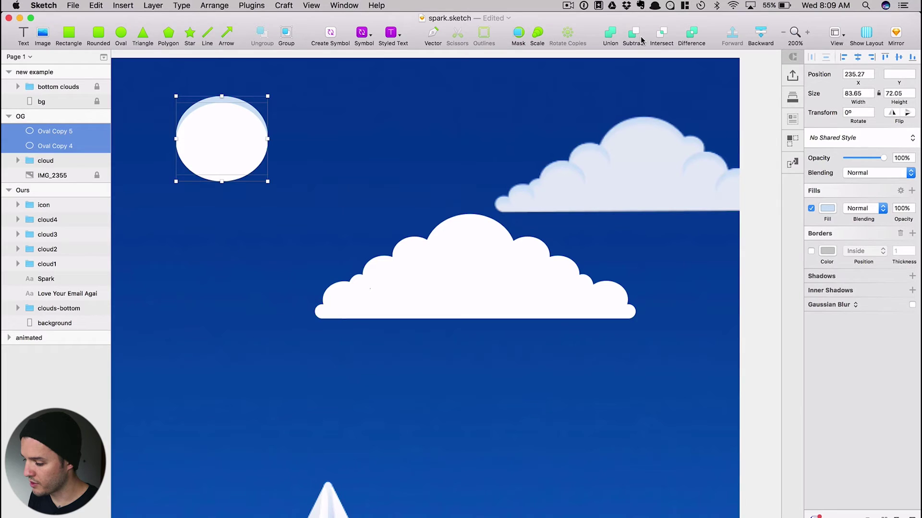
left_click(689, 37)
key("super+z")
left_click(633, 36)
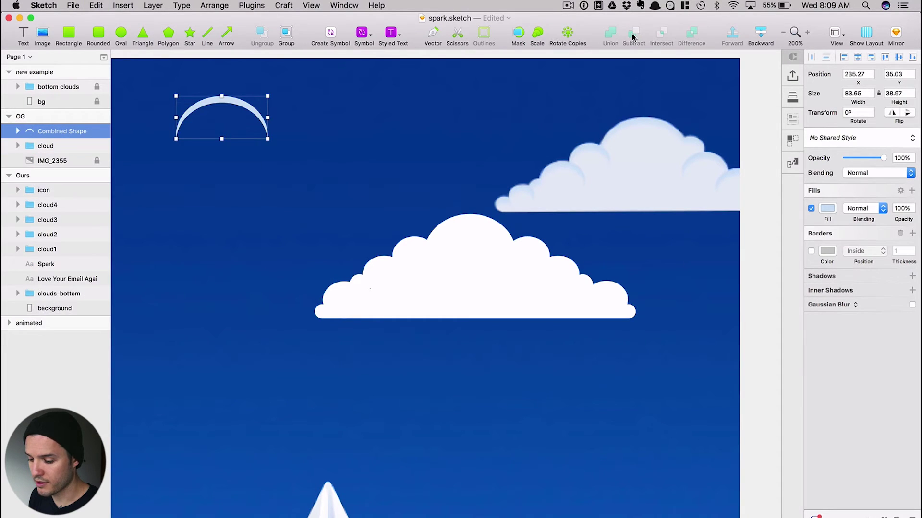
- Move the light blue crescent onto the top of the cloud's large central bump, at about X 462, Y 142
left_click(295, 128)
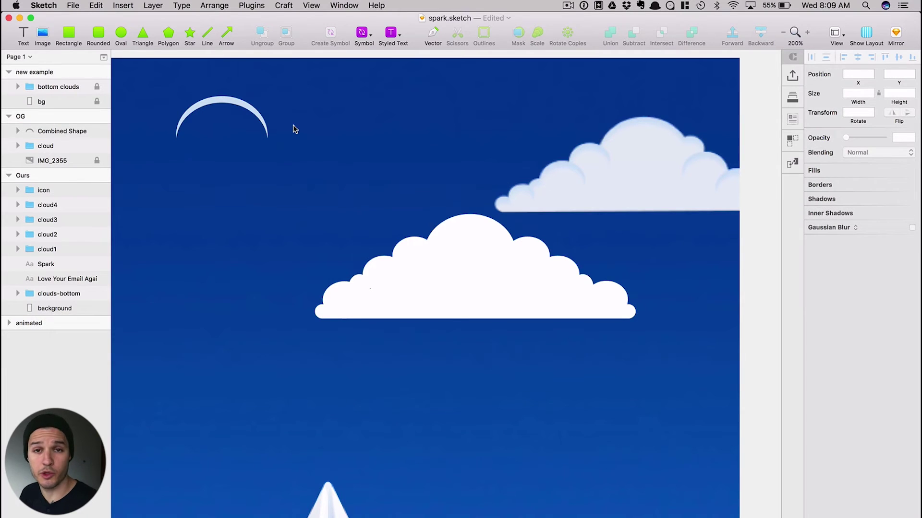
left_click_drag(248, 109, 489, 221)
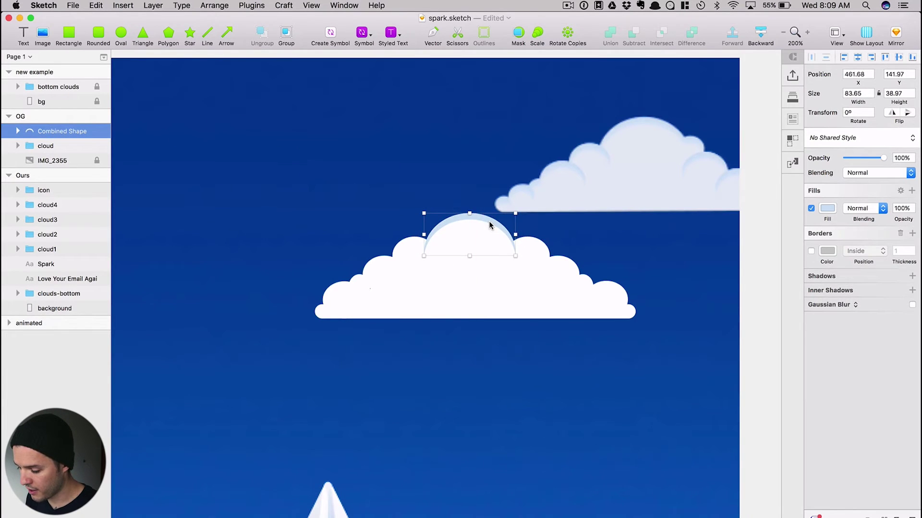
- Soften the central bump's light blue crescent with a 2 px Gaussian blur and lower it to about Y 144
key("Up")
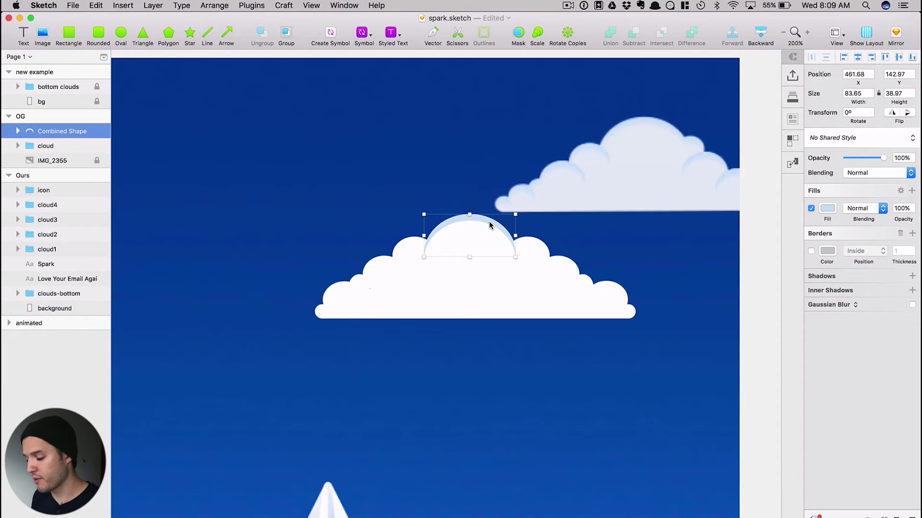
left_click(911, 305)
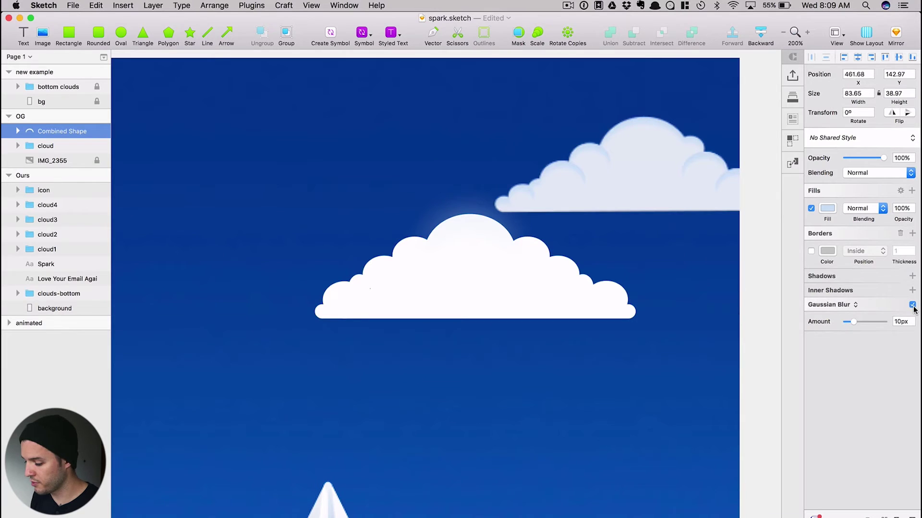
left_click(912, 325)
left_click(911, 321)
left_click(912, 320)
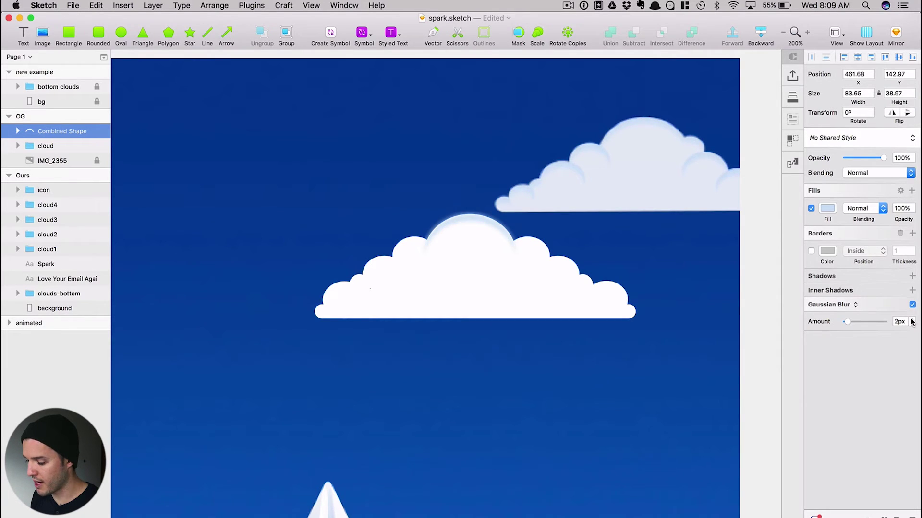
key("Down")
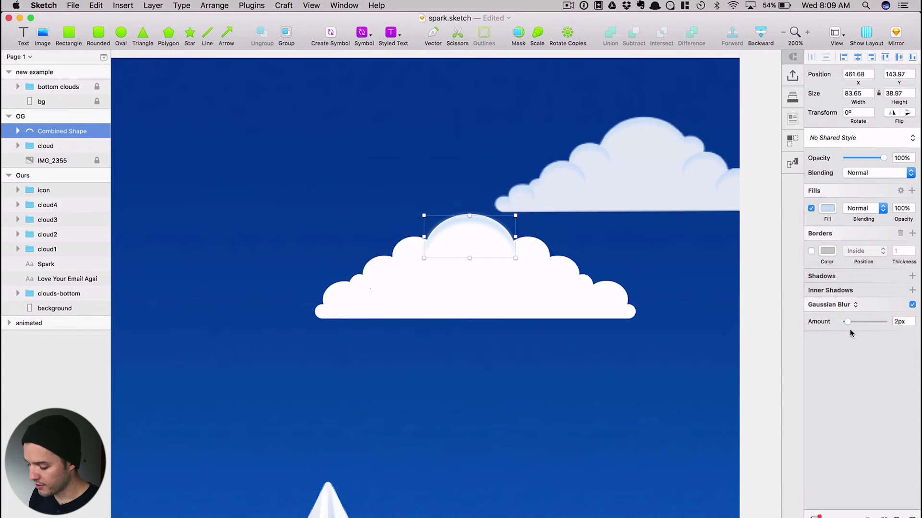
- Duplicate the blurred crescent onto the bump left of the central one, rotated -25° and scaled to about 38 × 18 px
key("super+plus")
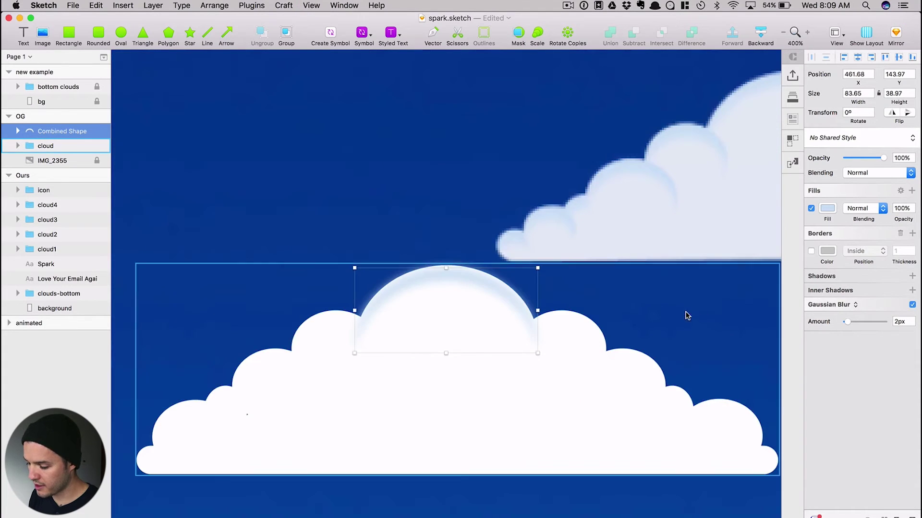
scroll(686, 315, "right", 10)
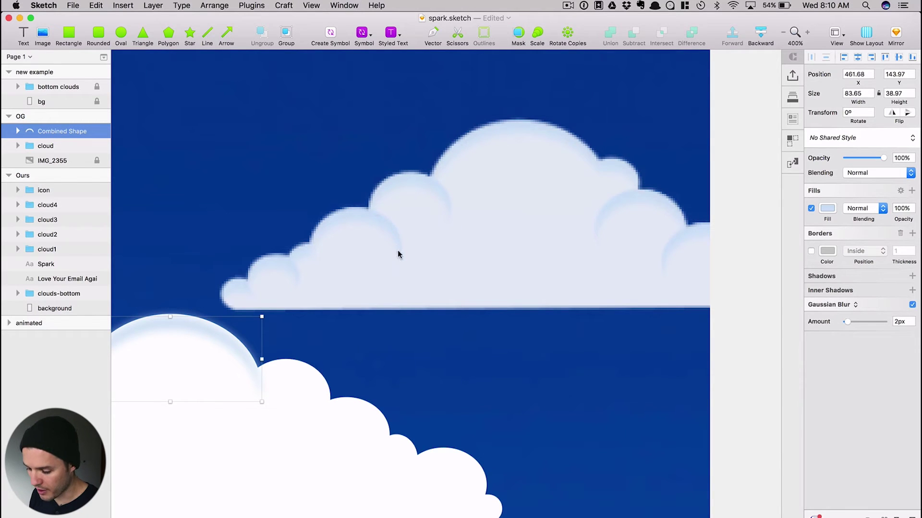
scroll(322, 306, "left", 8)
scroll(322, 306, "down", 5)
left_click_drag(523, 189, 639, 160)
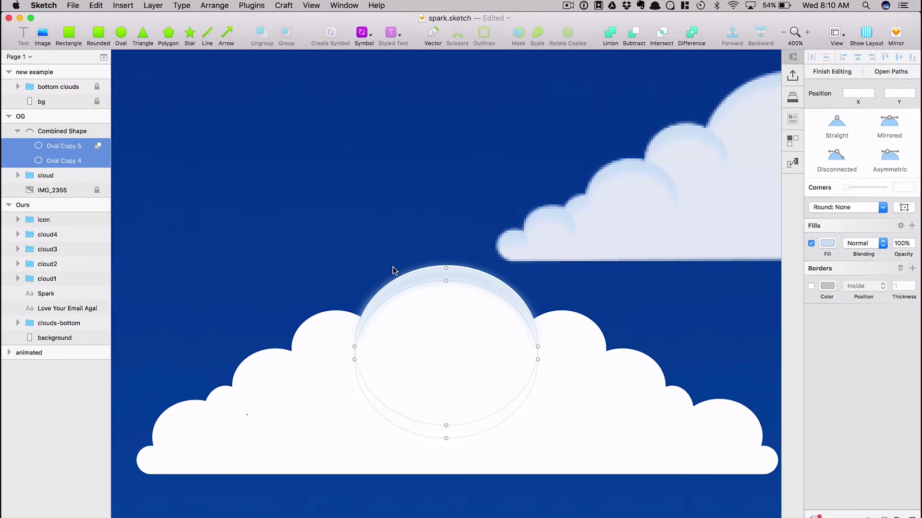
left_click_drag(391, 270, 334, 350)
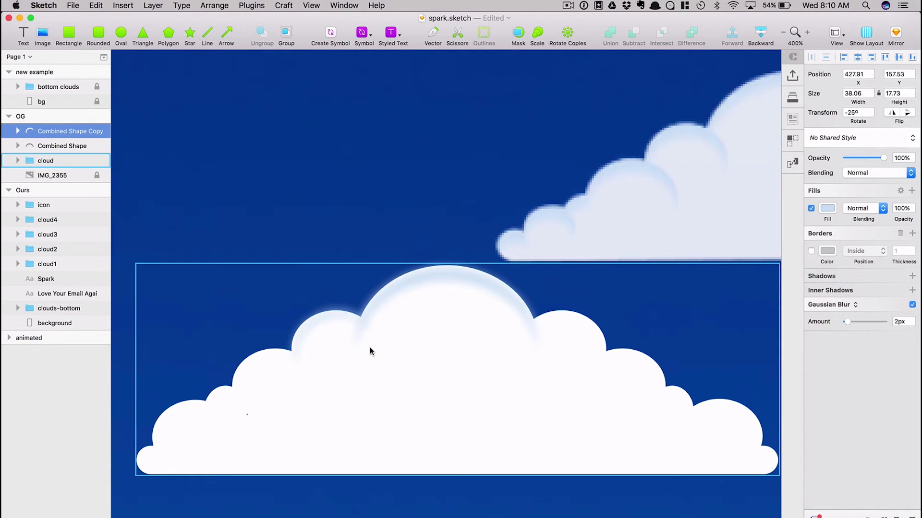
- Add a horizontally flipped crescent copy to the matching right bump and smaller crescent copies to the lower bumps on both sides
left_click(893, 113)
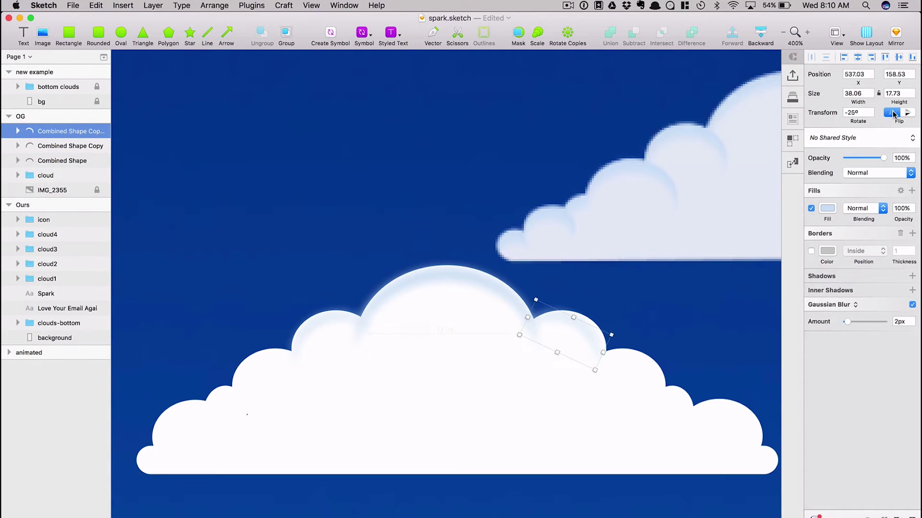
left_click_drag(564, 336, 273, 363, "alt")
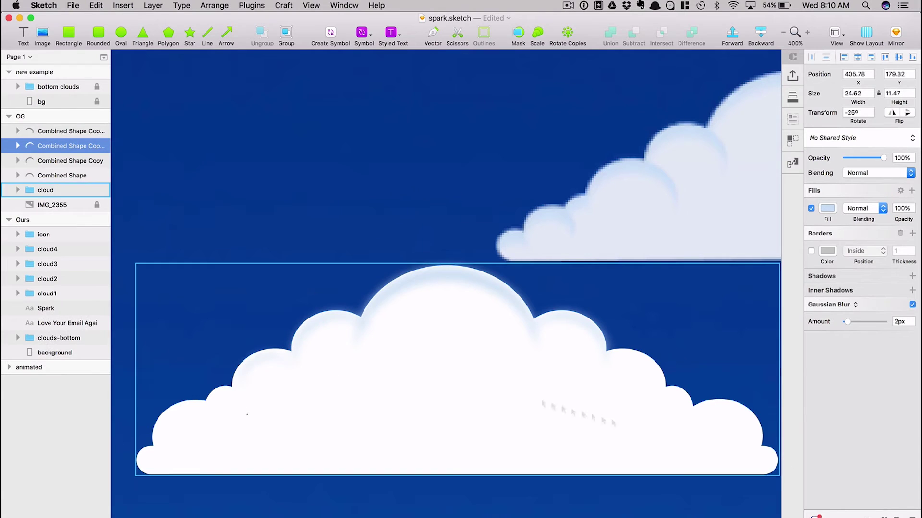
left_click(295, 352)
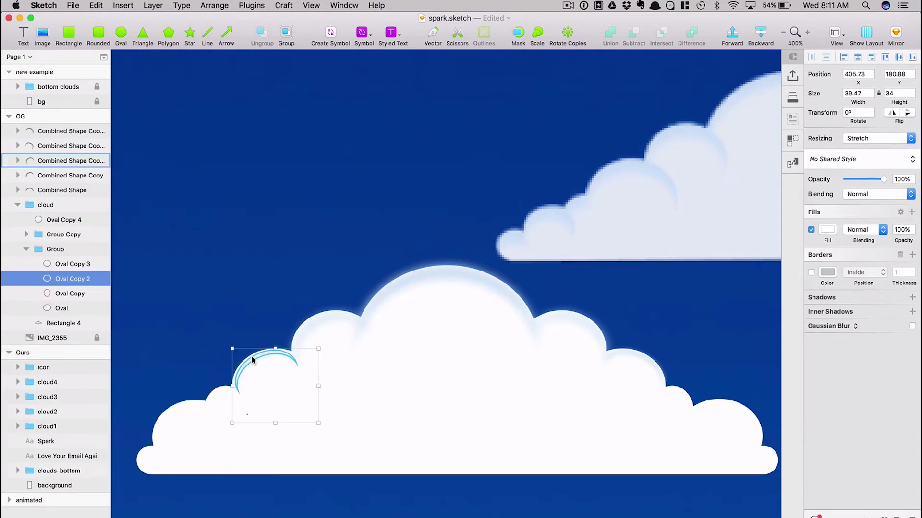
left_click_drag(691, 418, 714, 394, "alt")
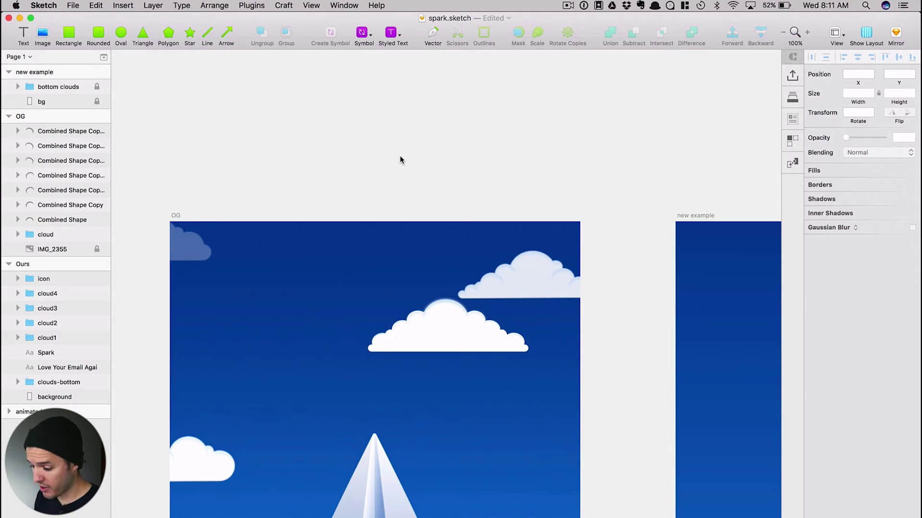
- Group the white cloud with all its crescent highlights and name the group cloud1
scroll(394, 192, "down", 5)
scroll(394, 192, "left", 3)
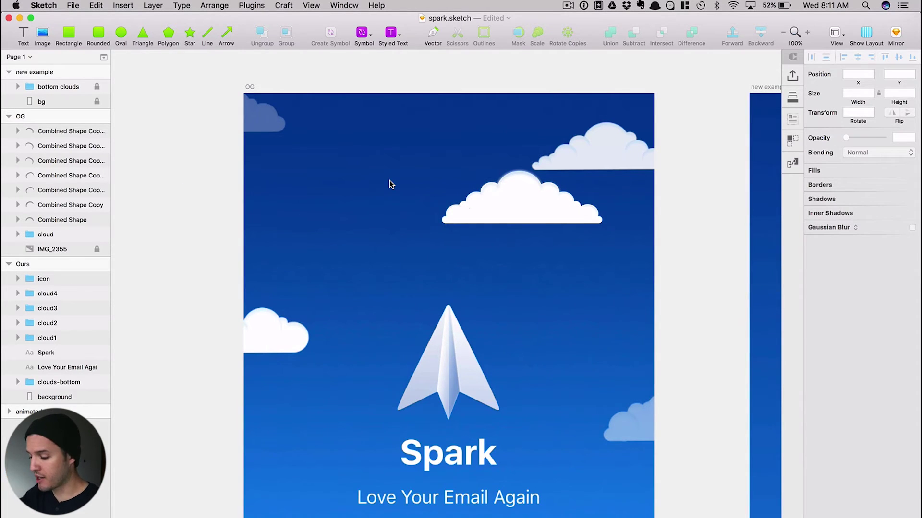
left_click_drag(400, 169, 620, 254)
key("super+g")
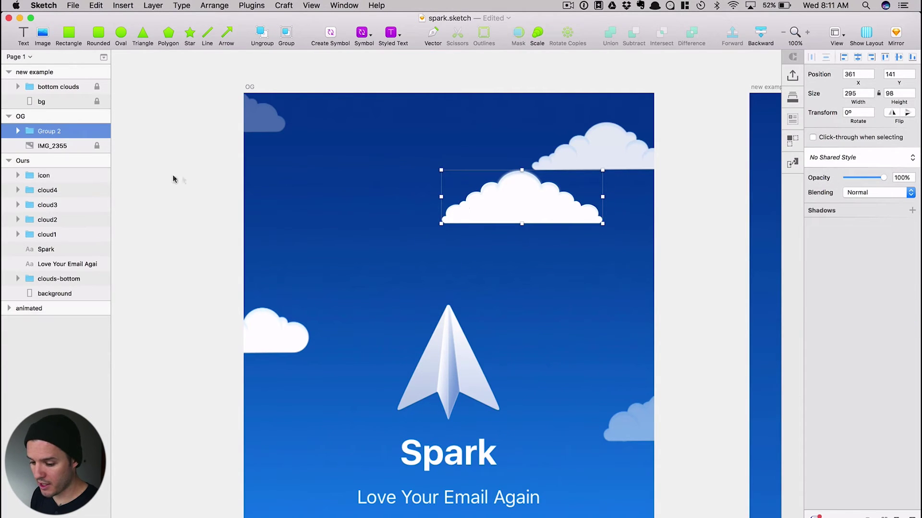
double_click(53, 131)
type("cloud1")
key("Return")
- Move cloud1 from the OG artboard to the upper right of the new example artboard, partly past its edge
left_click(506, 285)
left_click_drag(506, 285, 274, 282)
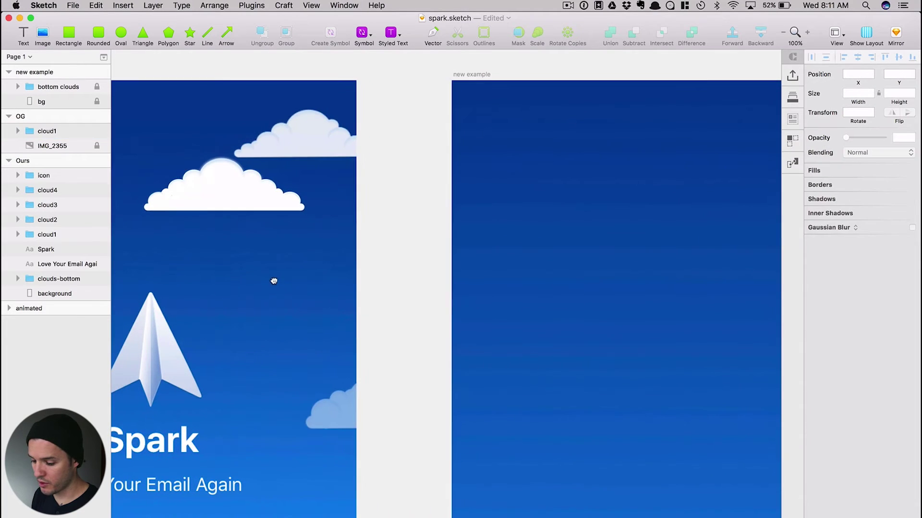
left_click_drag(228, 206, 623, 244)
key("super+minus")
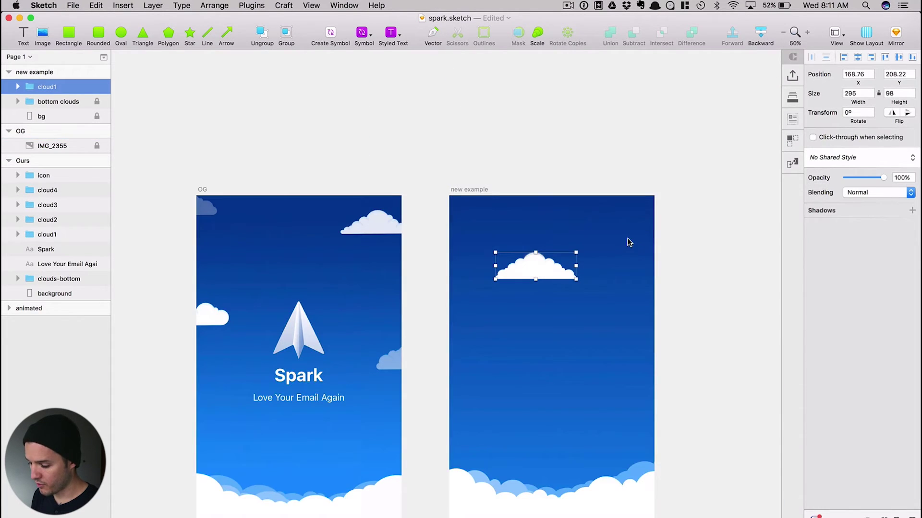
left_click_drag(547, 269, 658, 226)
left_click(673, 314)
scroll(646, 287, "down", 3)
scroll(646, 288, "left", 3)
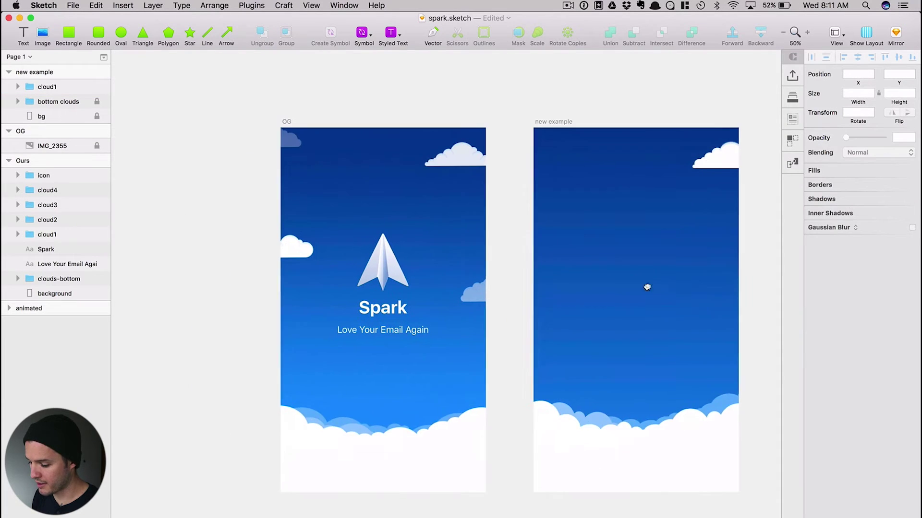
left_click_drag(646, 287, 583, 294)
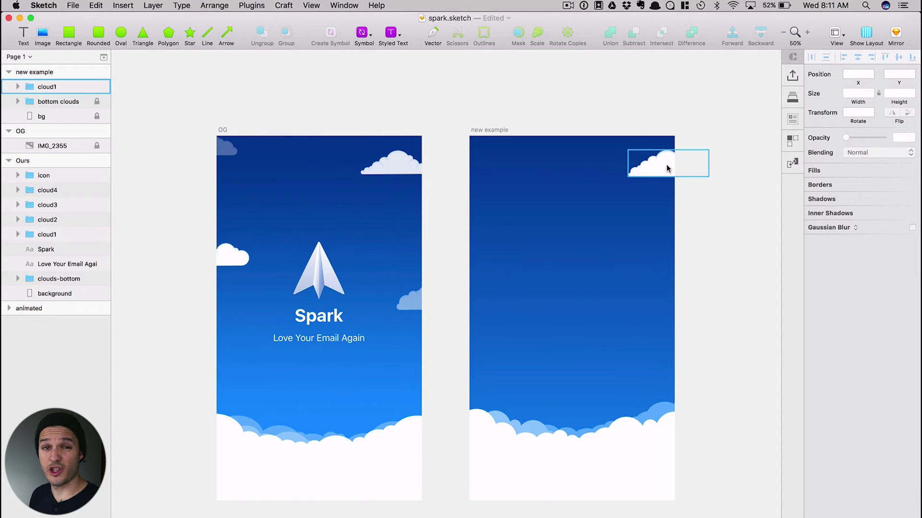
- Place a copy of cloud1 over the new artboard's left edge, scaled to 60%, at about Y 31 with 50% opacity
left_click_drag(667, 168, 465, 168)
key("super+k")
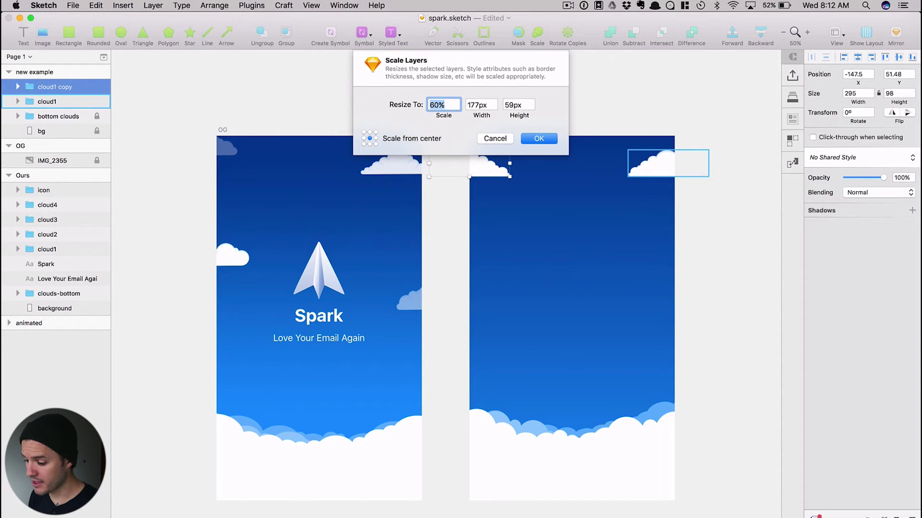
key("Return")
key("shift+Up")
key("shift+Up")
key("shift+Up")
key("shift+Up")
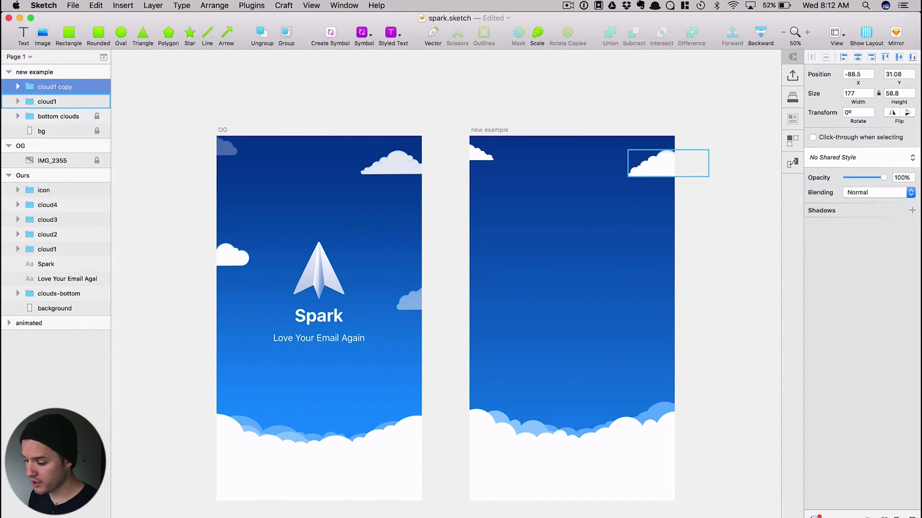
left_click(912, 181)
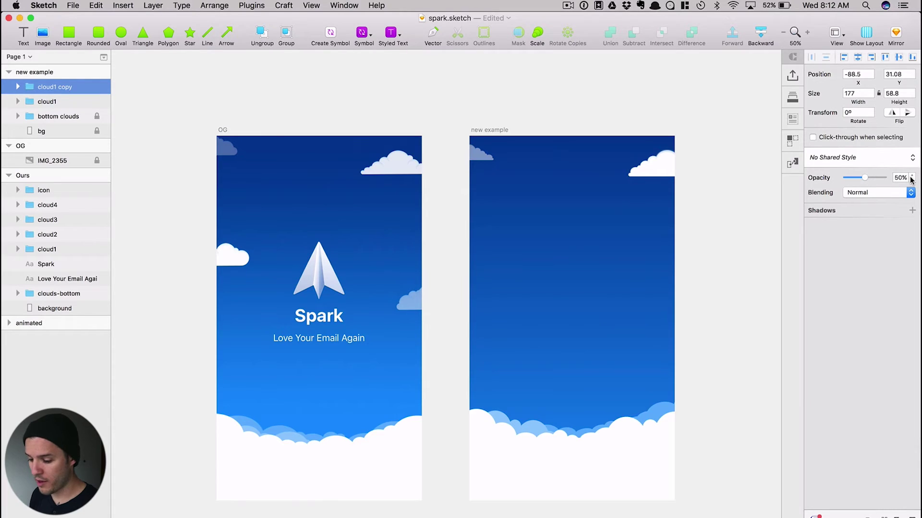
left_click(764, 285)
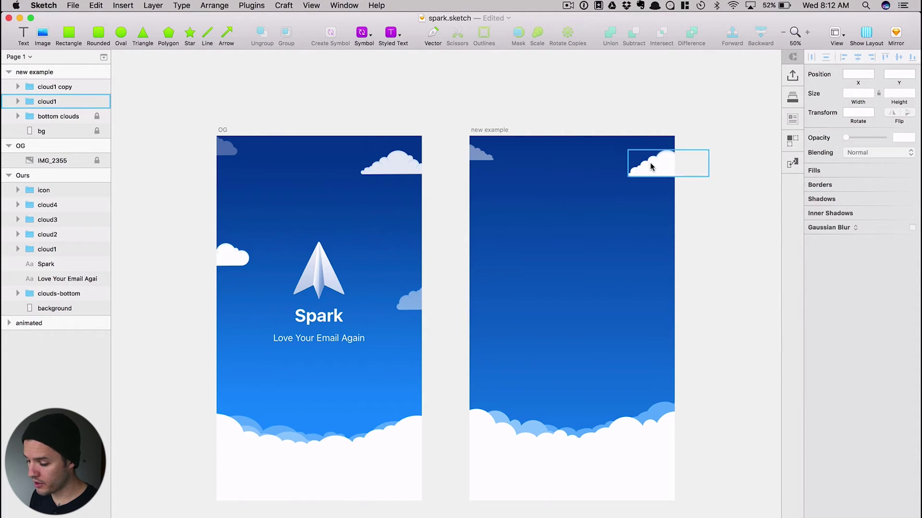
- Place another full-size copy of cloud1 in the middle of the new artboard at about X 146, Y 447
left_click_drag(652, 166, 526, 268)
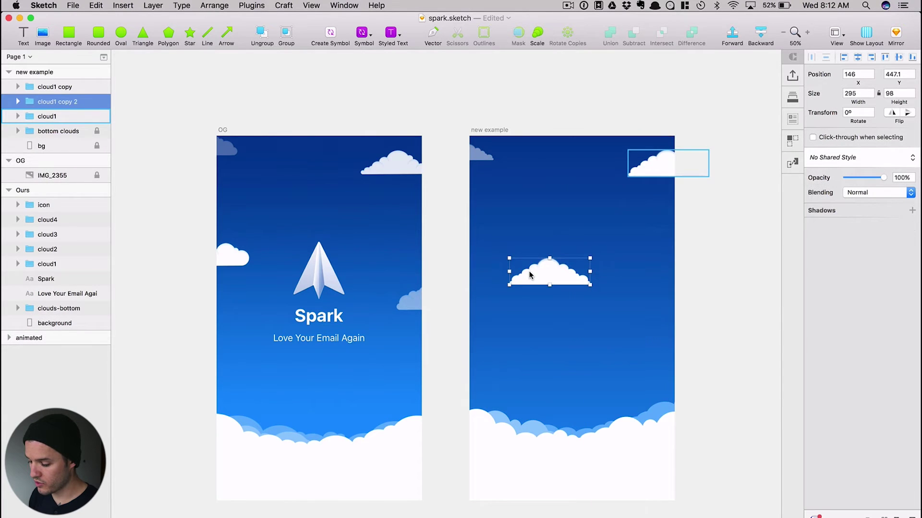
key("super+2")
left_click(577, 215)
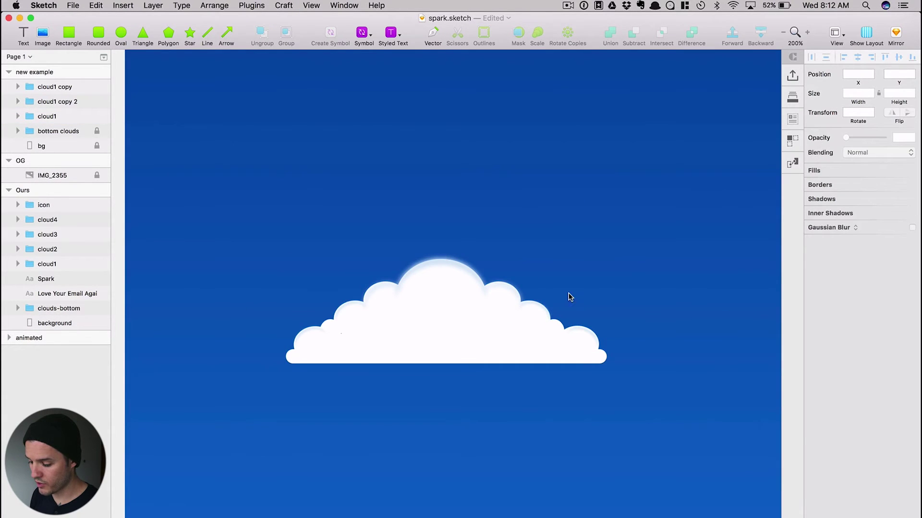
- Delete the mid-slope ovals on both sides, the outer right oval and the left mid-slope crescent from the middle cloud copy
left_click(538, 315, "super")
left_click(573, 341, "shift+super")
key("Delete")
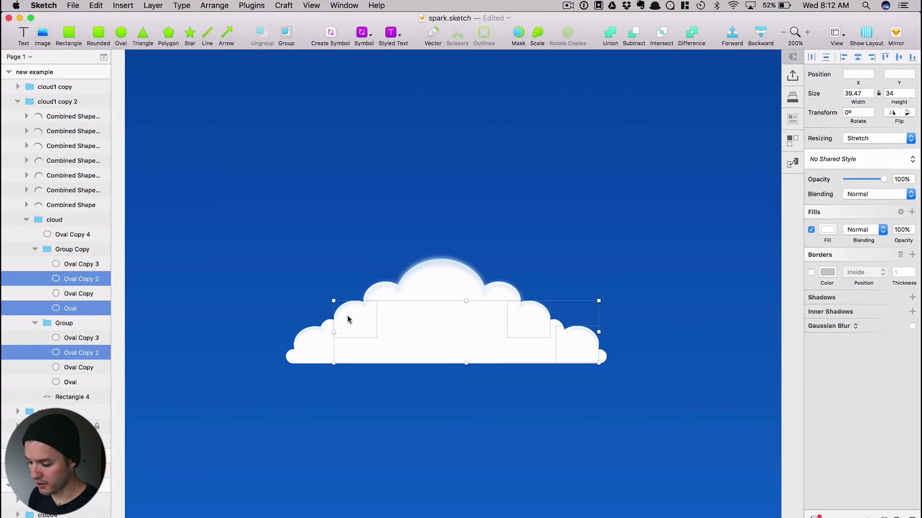
left_click(340, 311)
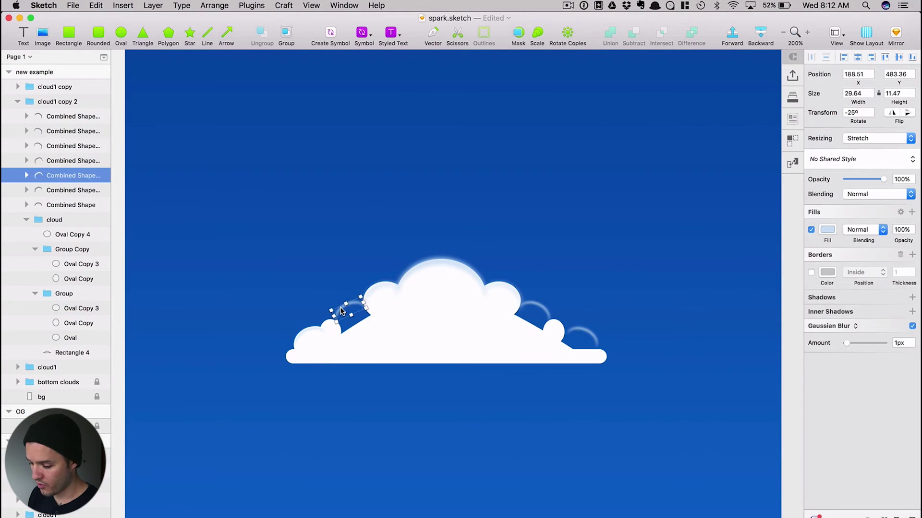
key("Delete")
- Delete the two leftover crescents on the right side of the middle cloud copy
left_click(544, 313)
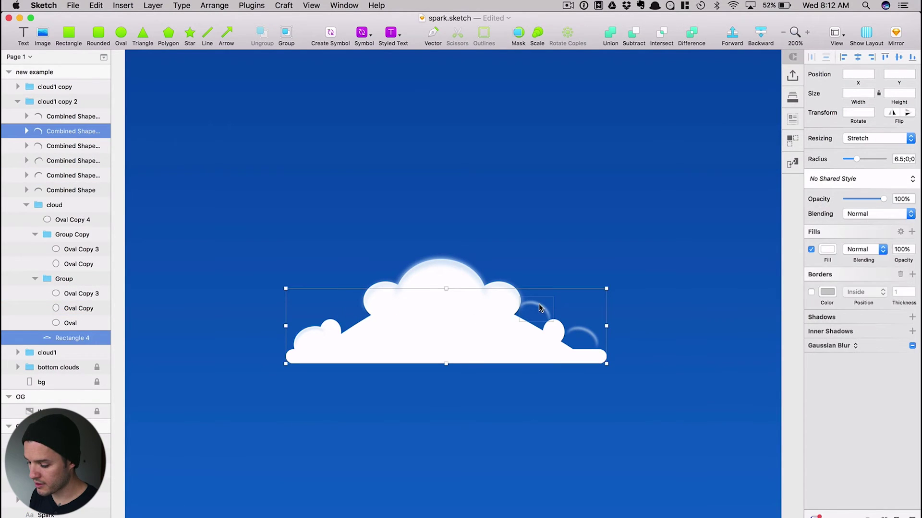
left_click(555, 261)
left_click(540, 307)
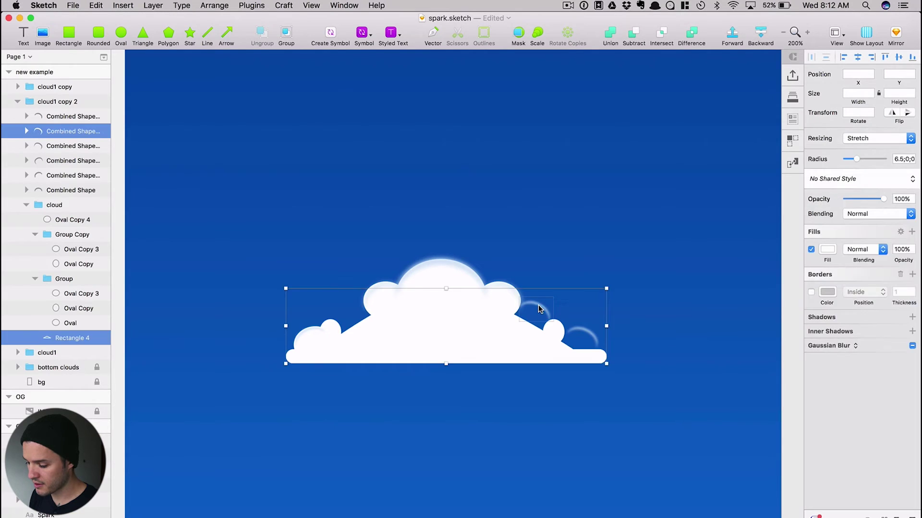
left_click(551, 269)
left_click(543, 308)
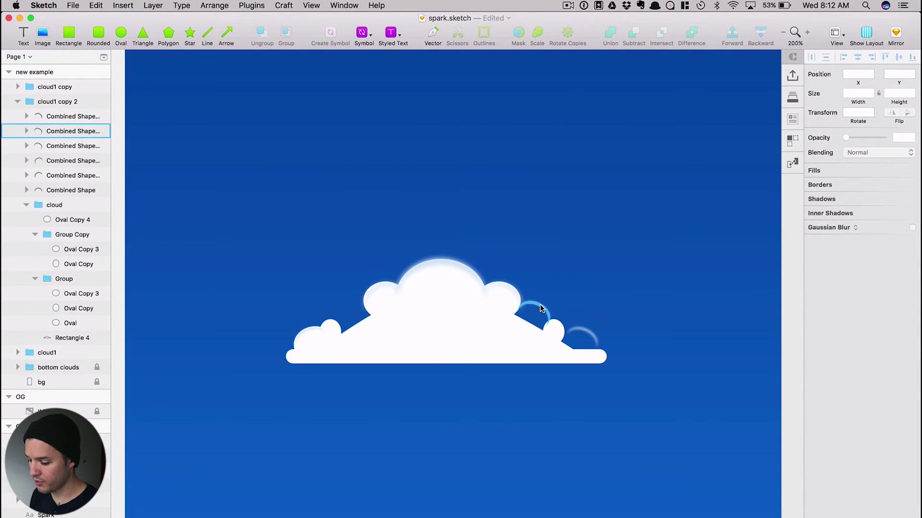
left_click(584, 329, "shift")
key("Delete")
- Move the two small ovals inward against the larger bumps, to about X 352 and X 208, both at Y 492.9
left_click(555, 330)
left_click_drag(523, 320, 522, 315)
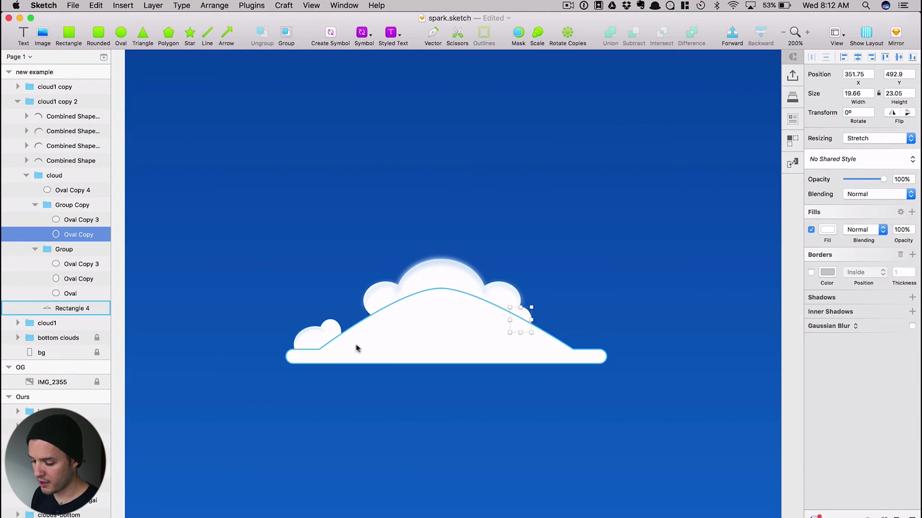
left_click_drag(331, 329, 373, 317)
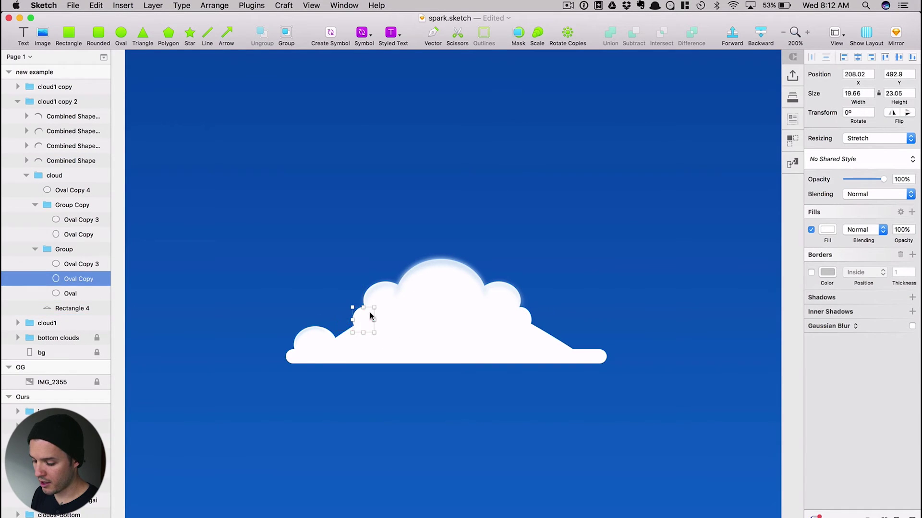
- Delete the outer left oval and its crescent from the middle cloud copy
left_click(319, 338)
key("Delete")
left_click(315, 334)
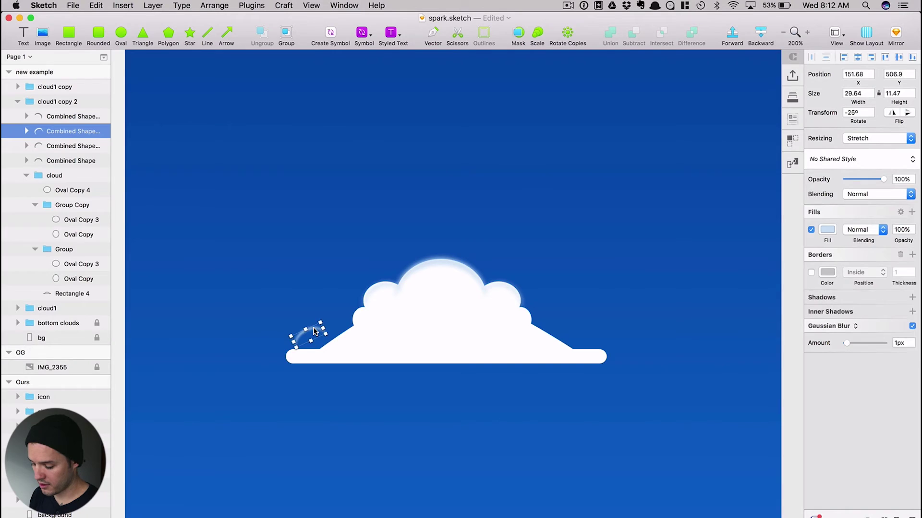
key("Delete")
- Move the base shape's two slope points inward under the small ovals, to about X 217, Y 510 and X 365, Y 508
left_click(597, 357)
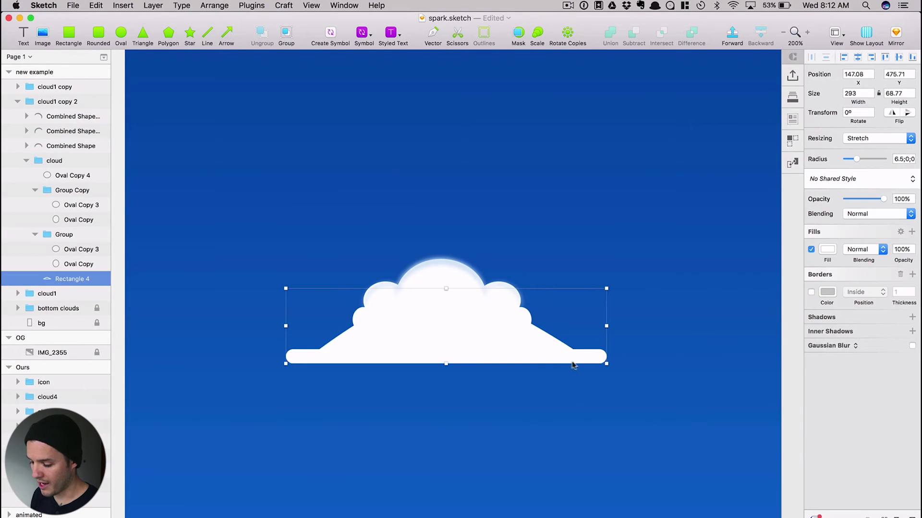
double_click(500, 347)
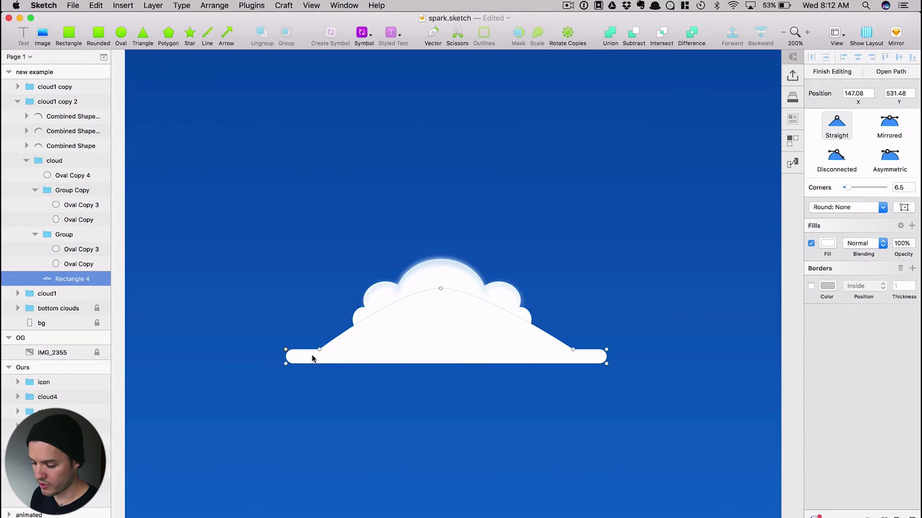
left_click_drag(320, 350, 363, 326)
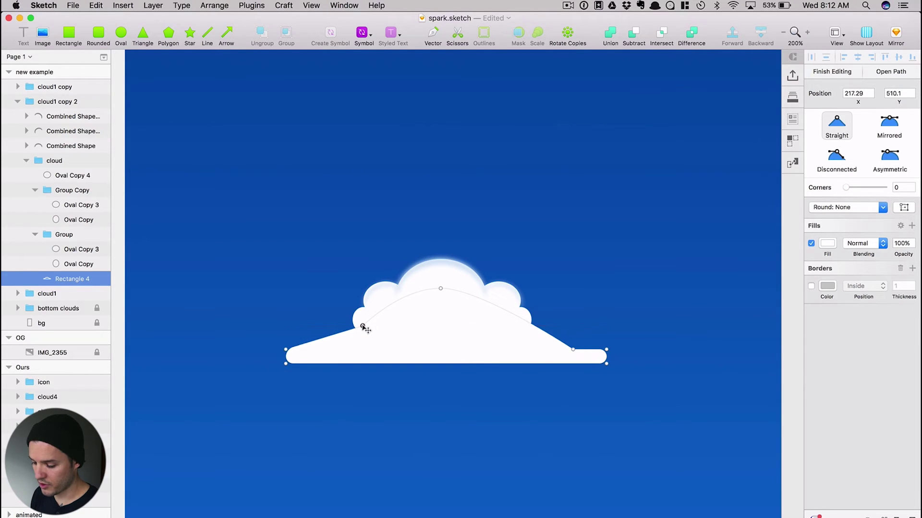
left_click_drag(572, 349, 527, 325)
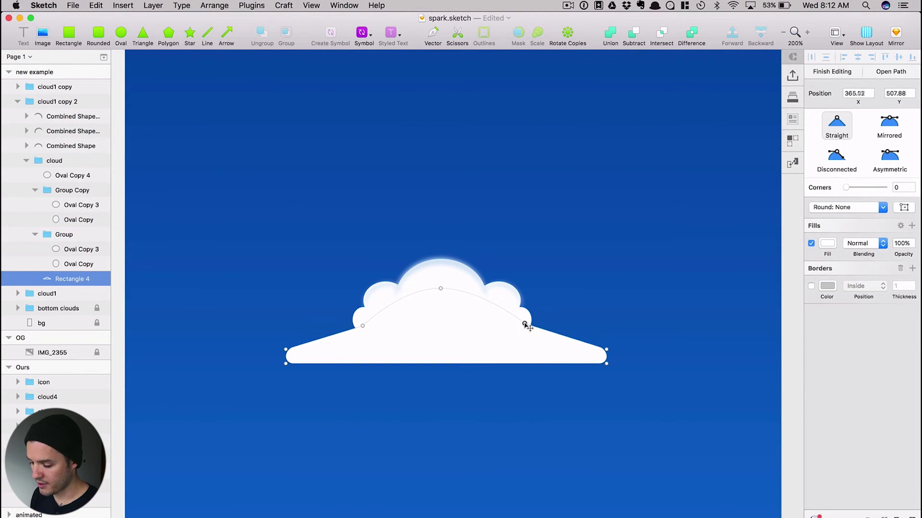
- Pull the base shape's right and left end points in and up beneath the small ovals, to about X 369.7 and X 209.8
left_click(608, 350)
left_click(607, 364, "shift")
left_click_drag(611, 369, 533, 346)
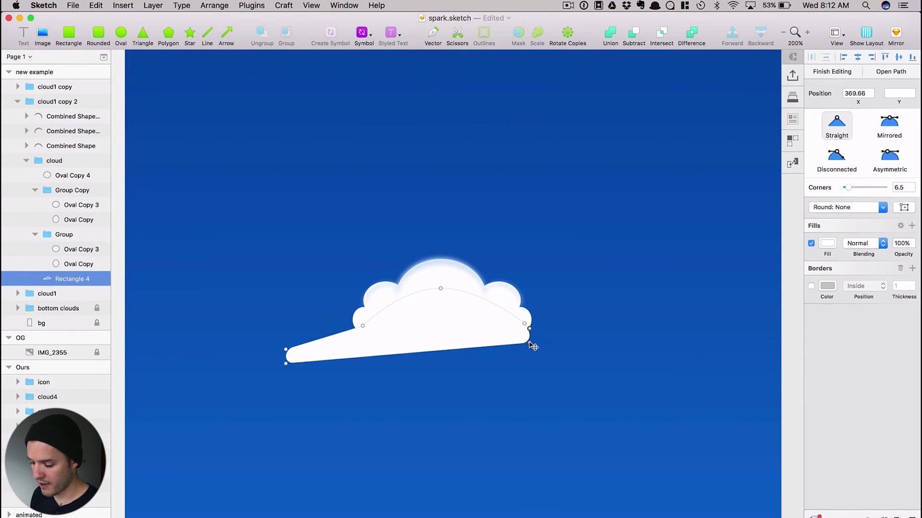
left_click(287, 365)
left_click(287, 351, "shift")
left_click_drag(287, 351, 354, 329)
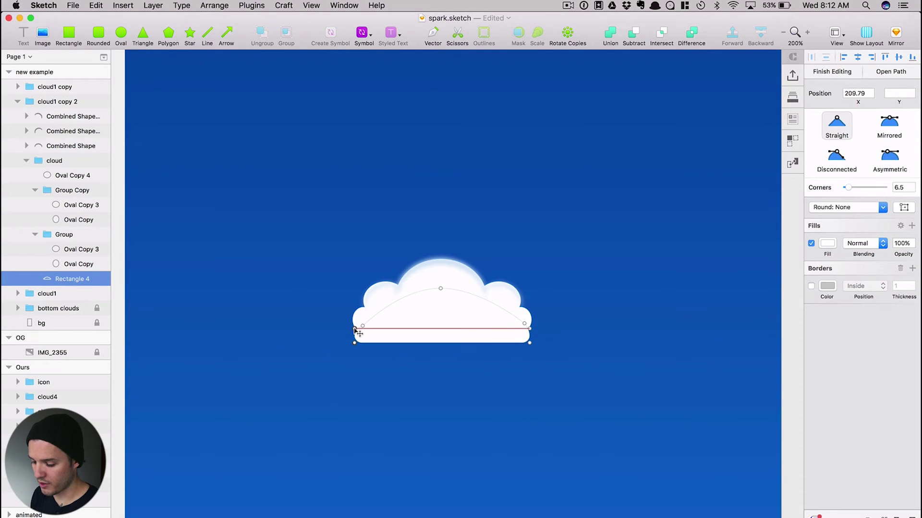
key("Escape")
key("Escape")
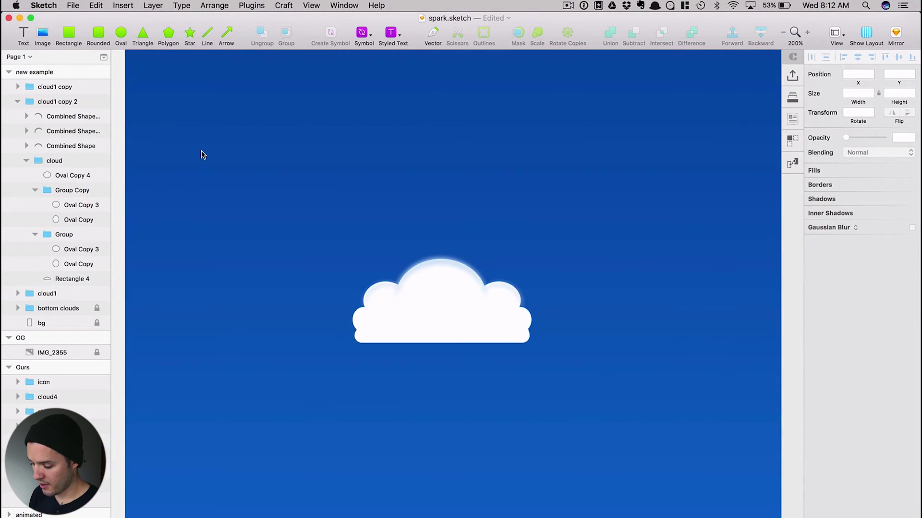
- Collapse the reshaped cloud's group and rename the faded top-left cloud copy as cloud2
key("super+minus")
key("super+minus")
left_click_drag(395, 286, 472, 316)
left_click(364, 144)
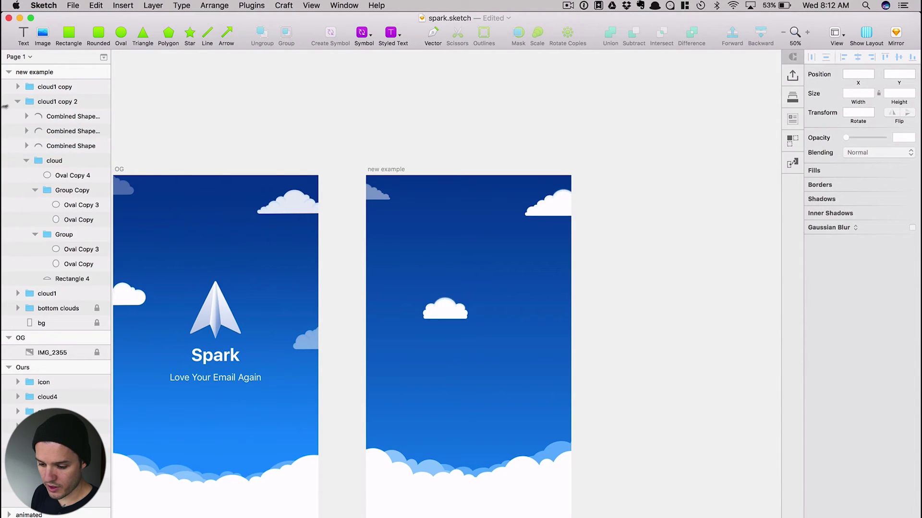
left_click(18, 101)
left_click(546, 207)
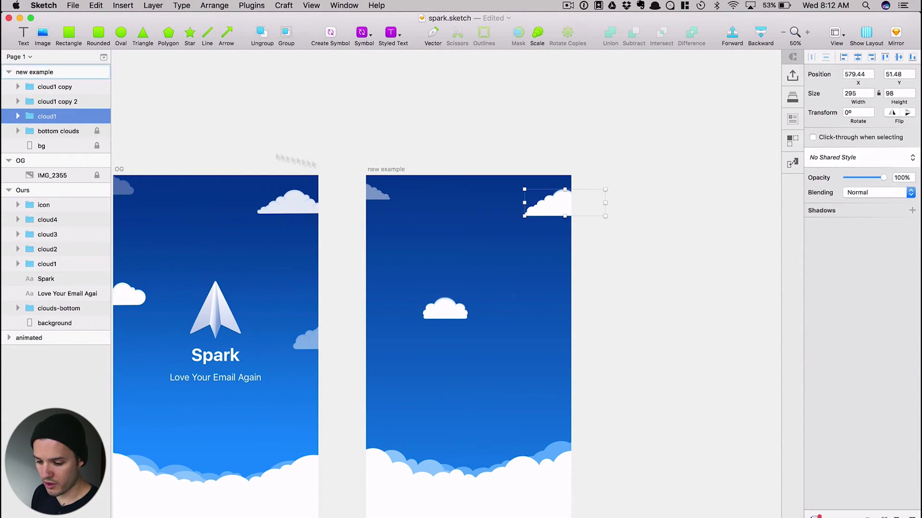
double_click(68, 87)
key("Right")
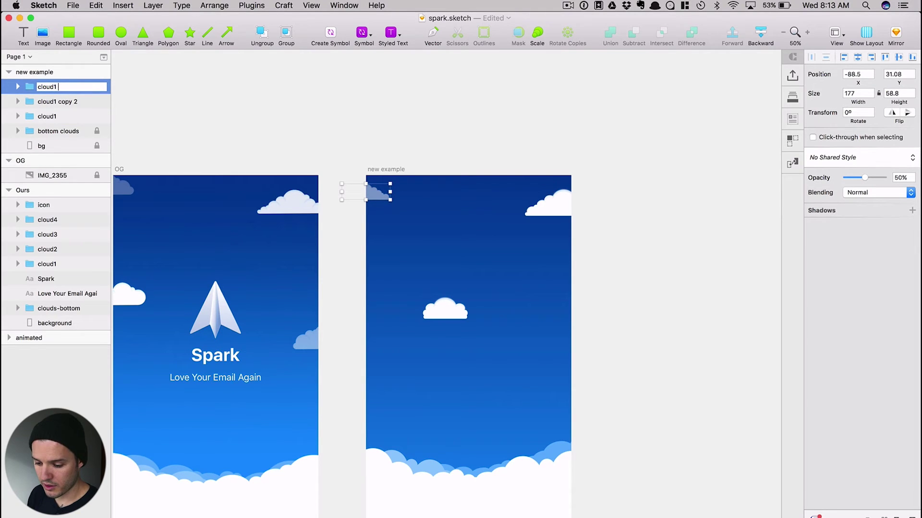
key("BackSpace")
type("2")
key("Return")
- Move the small cloud across the artboard's left edge at X -75.5, Y 403.55, and rename its group cloud3 above cloud2
left_click_drag(444, 310, 382, 302)
left_click_drag(67, 100, 68, 81)
double_click(68, 85)
key("Right")
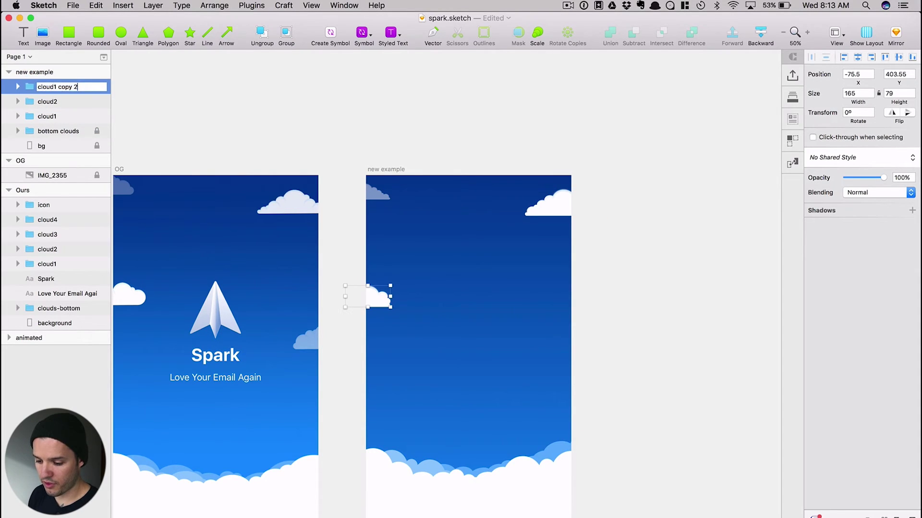
type("3")
key("Return")
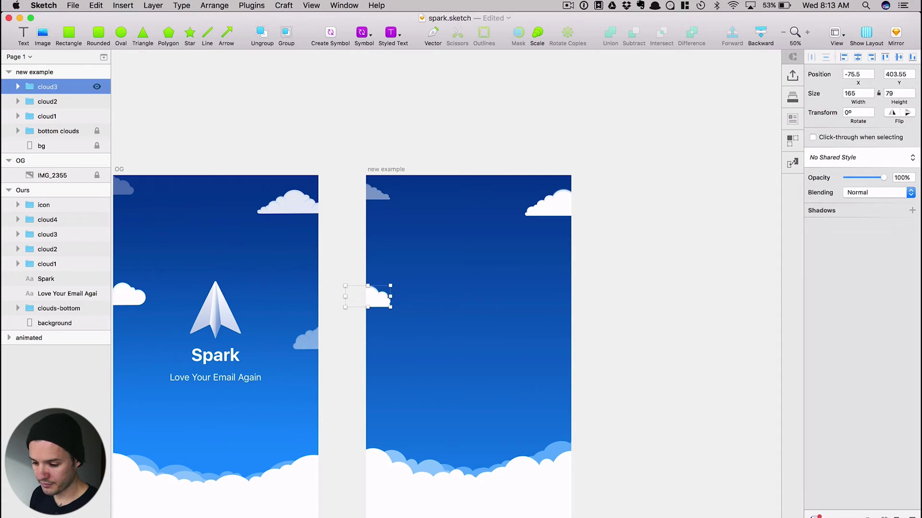
- Duplicate cloud3 across the artboard's right edge, scale the copy to 140% from its center and place it at X 651.44, Y 591.7
left_click_drag(381, 297, 574, 352)
key("cmd+k")
type("140")
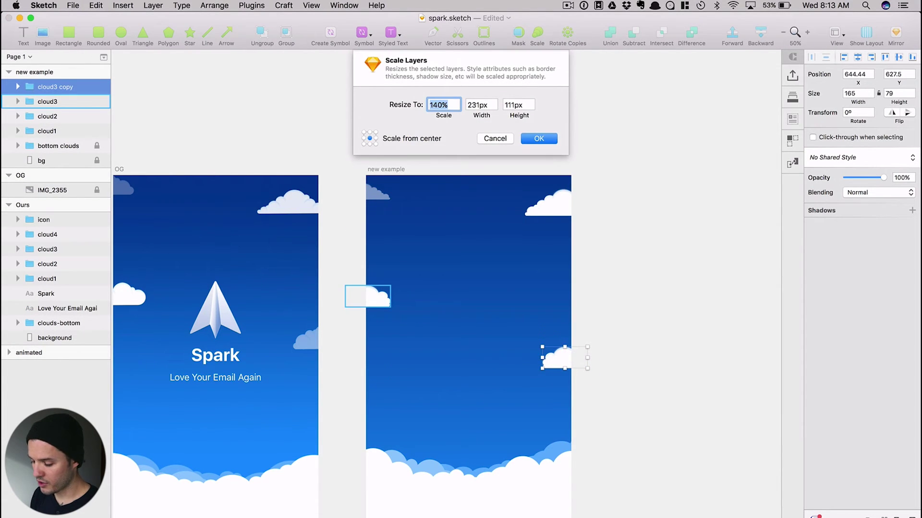
key("Return")
key("shift+Right")
key("shift+Up")
key("shift+Up")
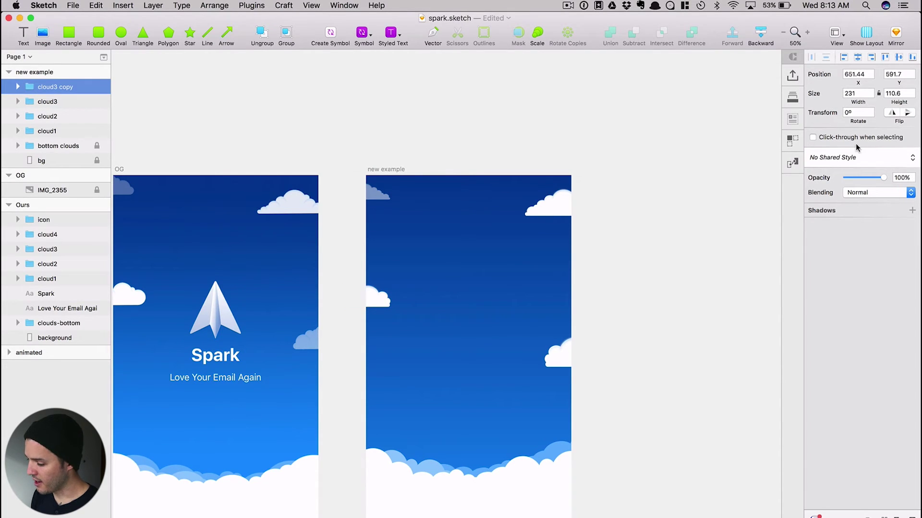
- Set the right-edge cloud copy's opacity to 50% and rename it cloud4
key("5")
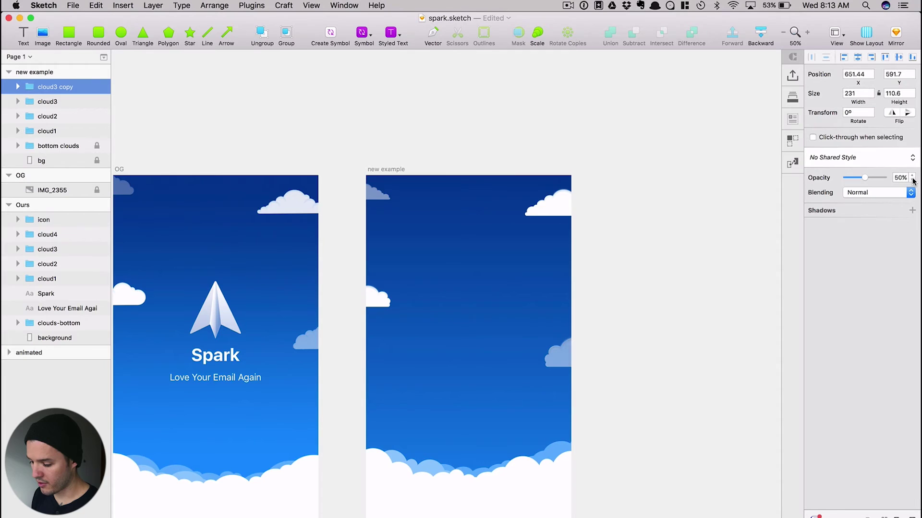
left_click(751, 255)
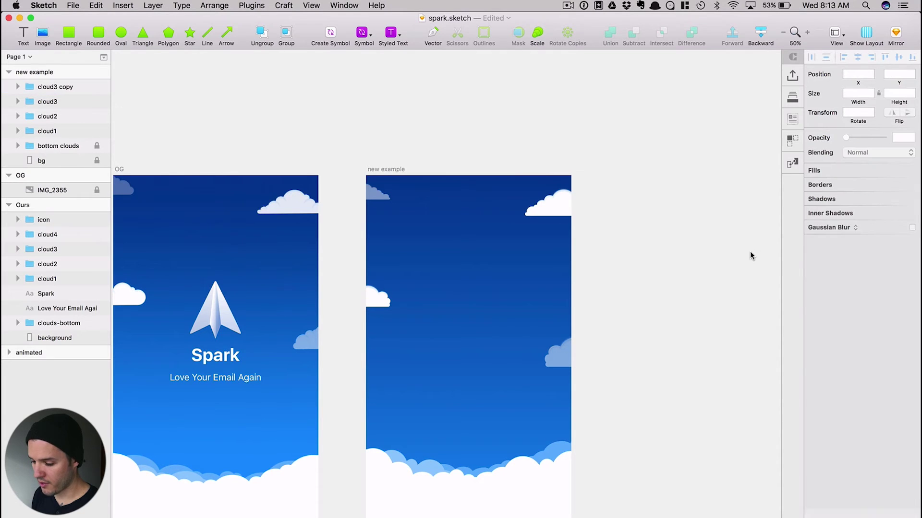
double_click(71, 86)
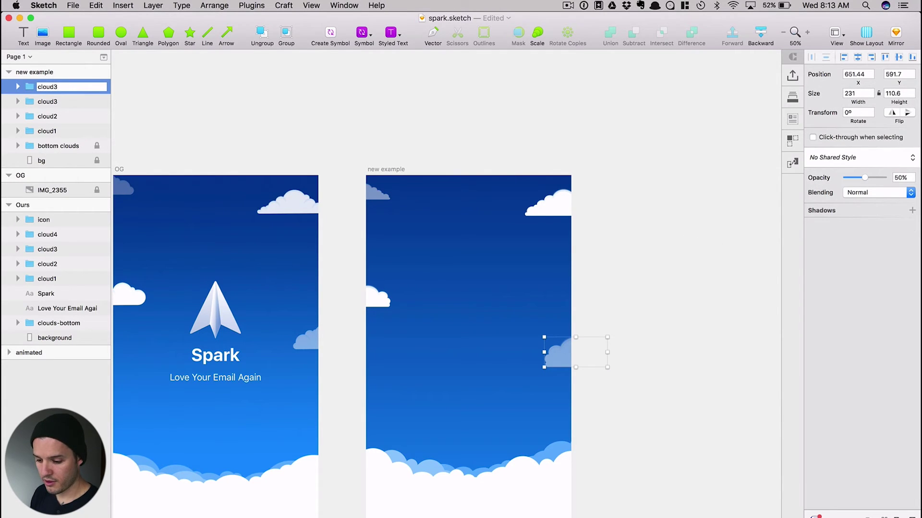
key("BackSpace")
type("4")
key("Return")
key("Escape")
- Group cloud1 through cloud4 in the new example artboard and name the group clouds
scroll(555, 288, "left", 5)
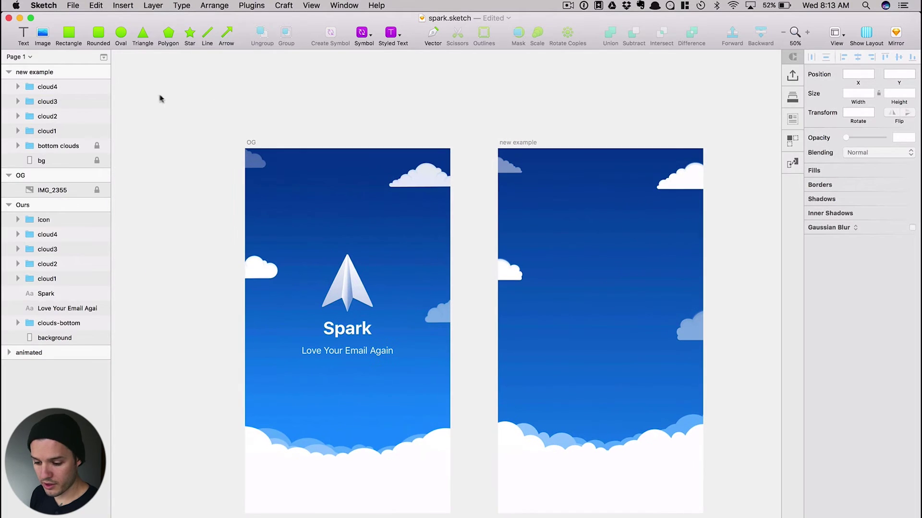
left_click(49, 137)
left_click(53, 89, "shift")
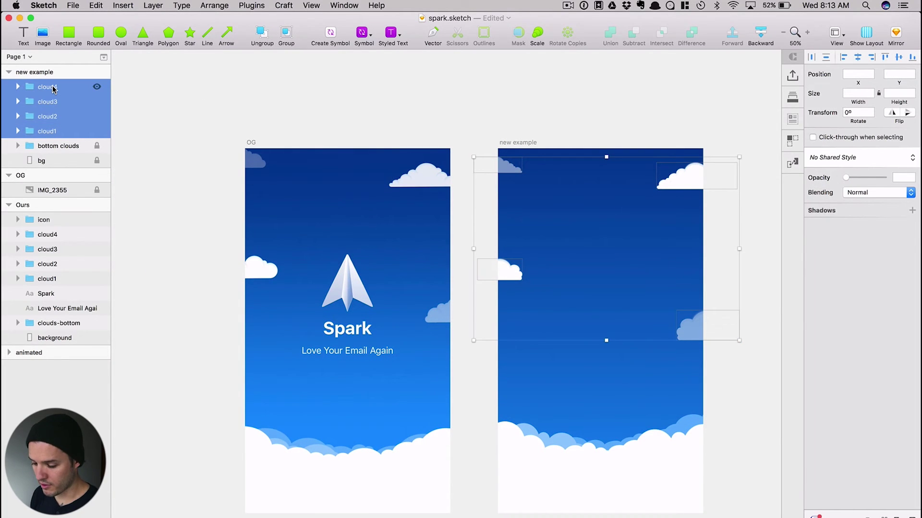
key("super+g")
double_click(52, 88)
type("clouds")
key("Return")
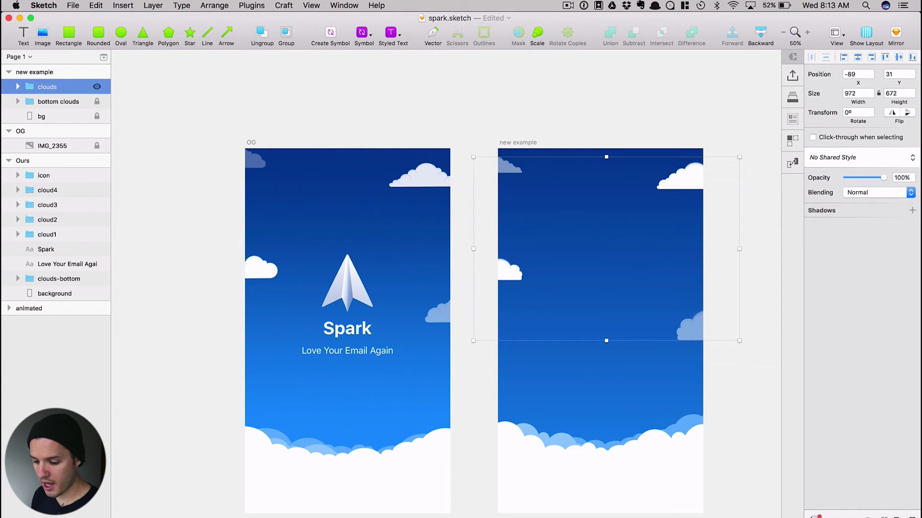
- Lock the clouds group and collapse the Ours and OG artboards in the layer list
left_click(97, 87, "alt")
left_click(283, 122)
scroll(336, 108, "right", 5)
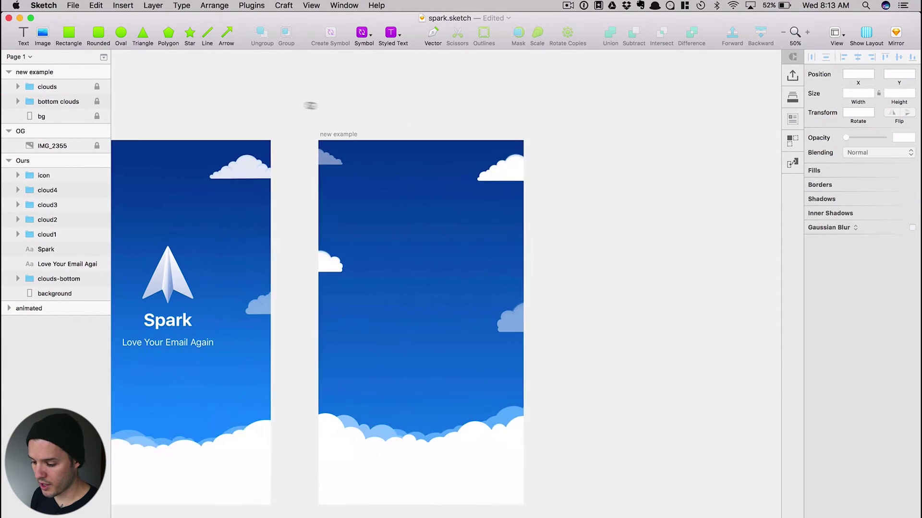
left_click_drag(363, 92, 409, 87)
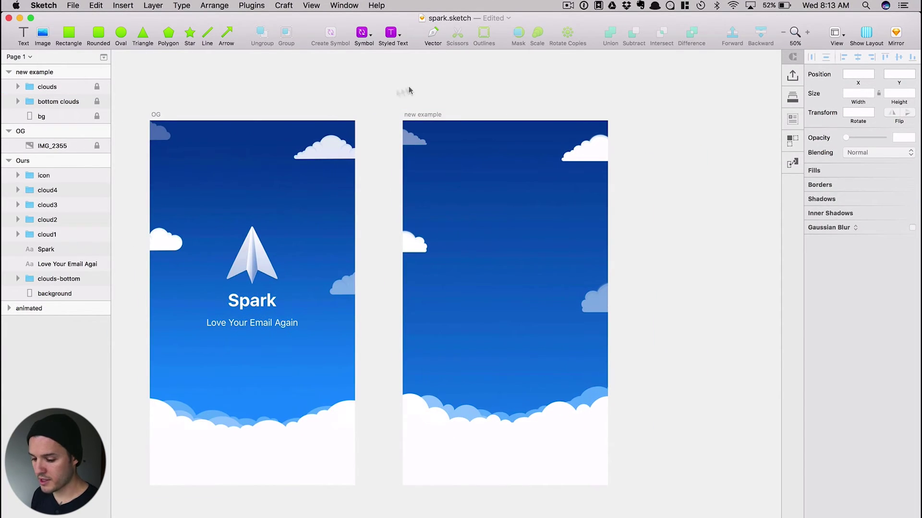
left_click(9, 161)
left_click(8, 131)
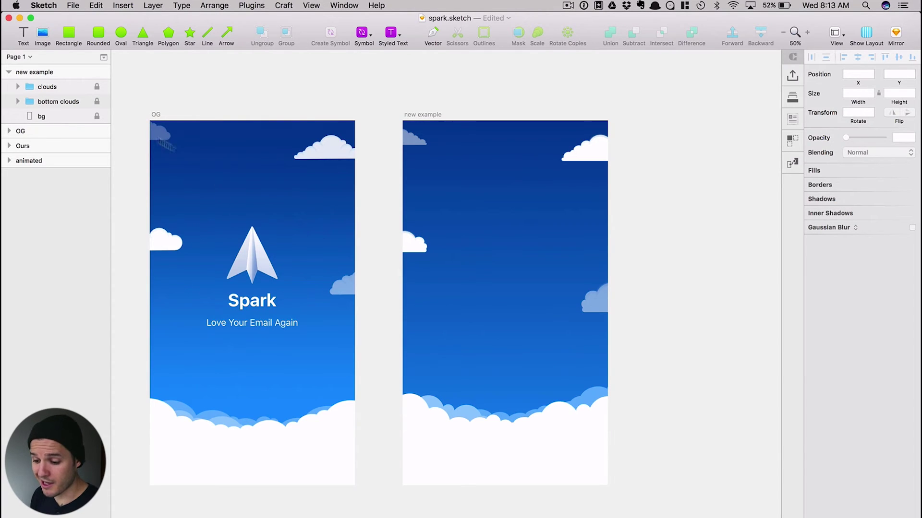
- Add the text "Spark" in the middle of the new example artboard and set its typeface to Arial
left_click(23, 34)
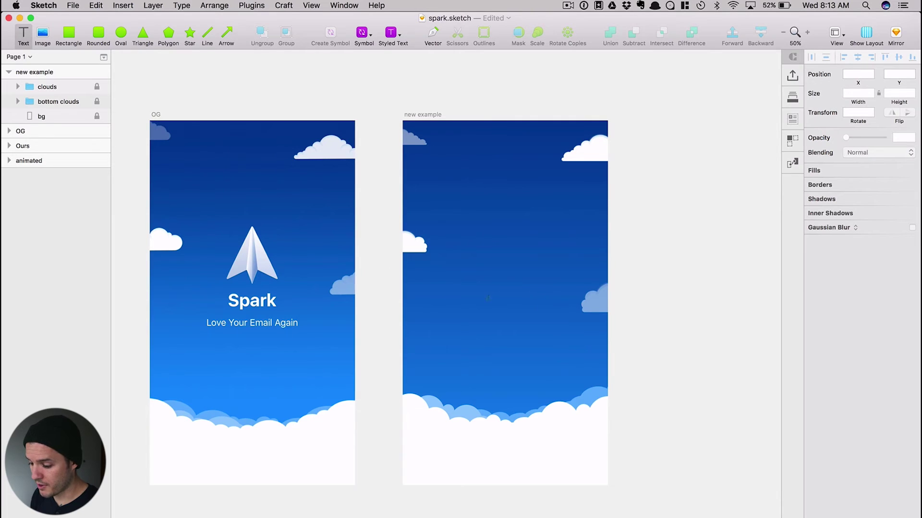
left_click(478, 299)
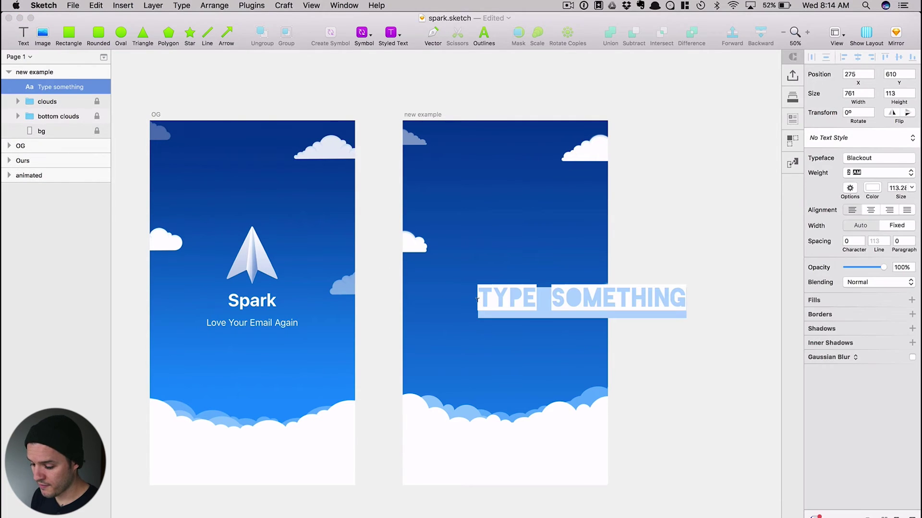
type("Spark")
key("super+a")
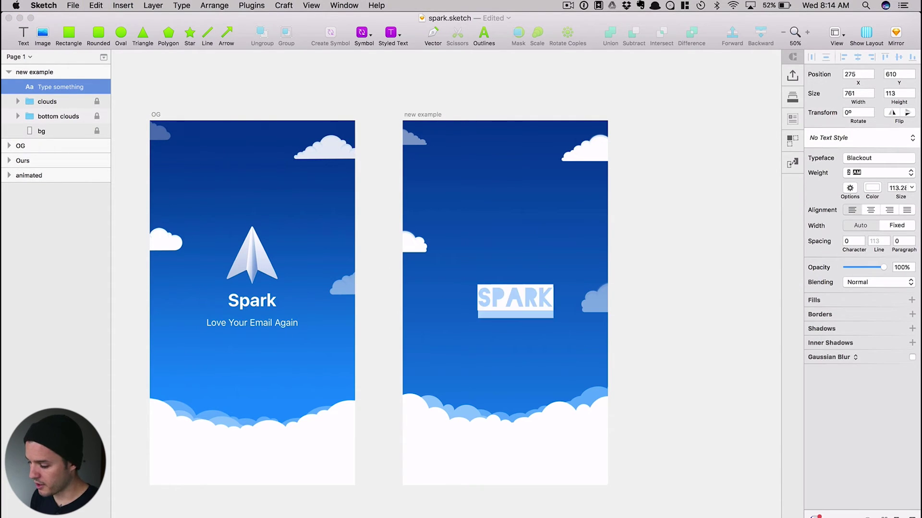
left_click(864, 160)
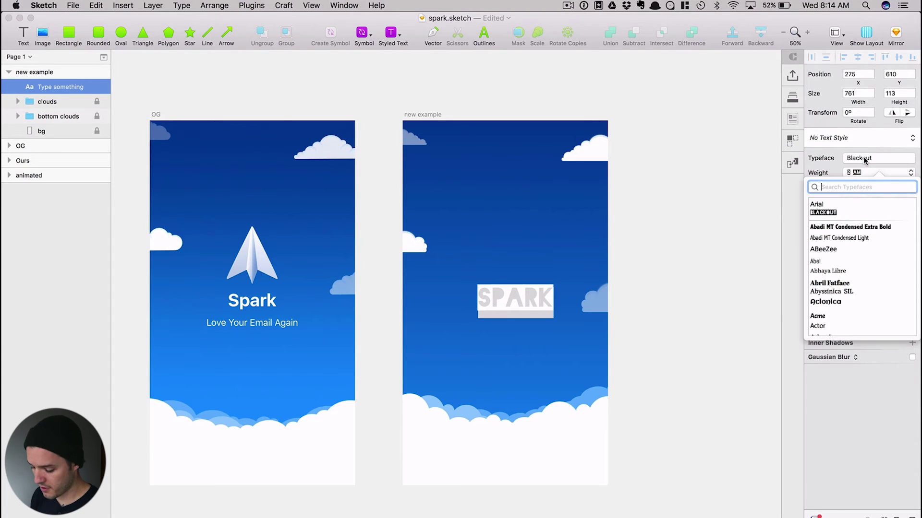
left_click(823, 205)
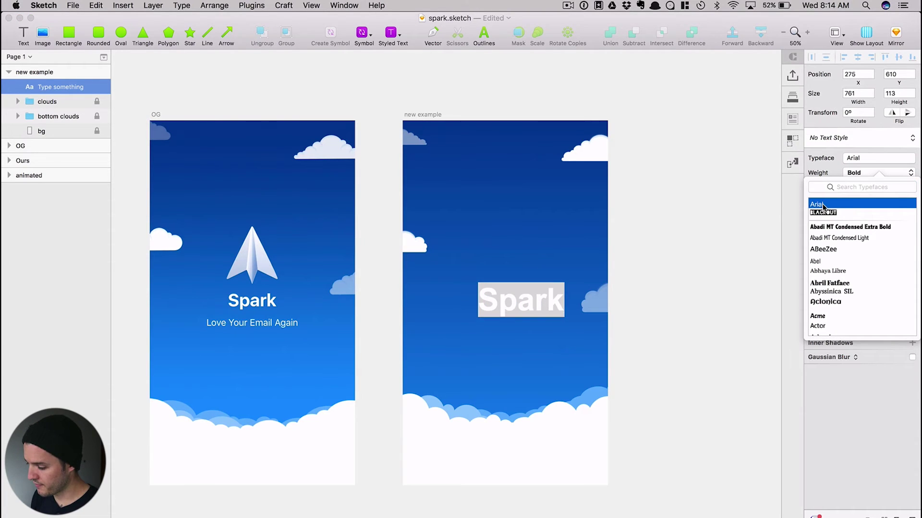
left_click(889, 404)
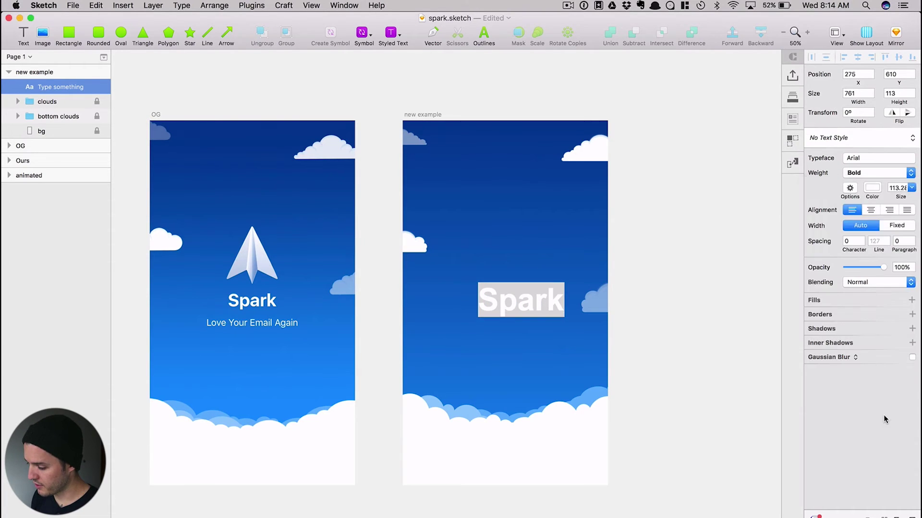
- Set the Spark title's font size to 70 and center it horizontally on the artboard
left_click(900, 188)
type("80")
key("Tab")
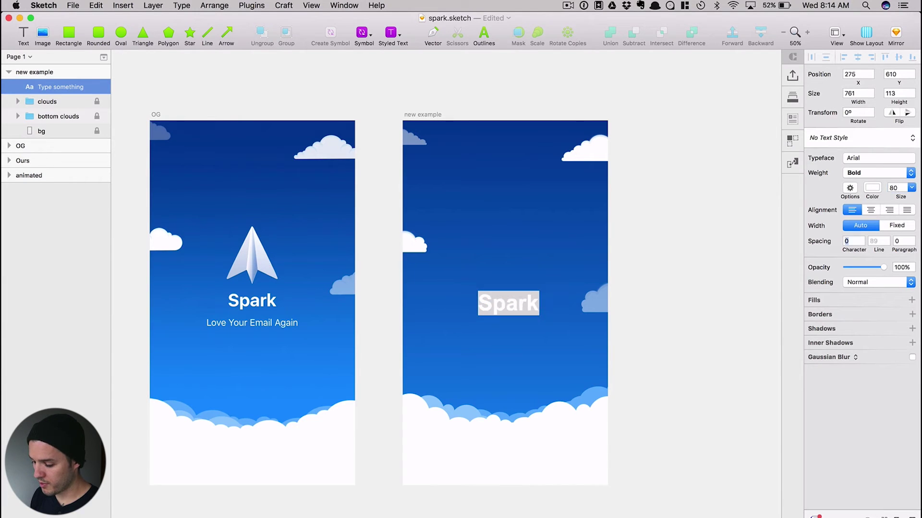
key("shift+Tab")
type("70")
key("Return")
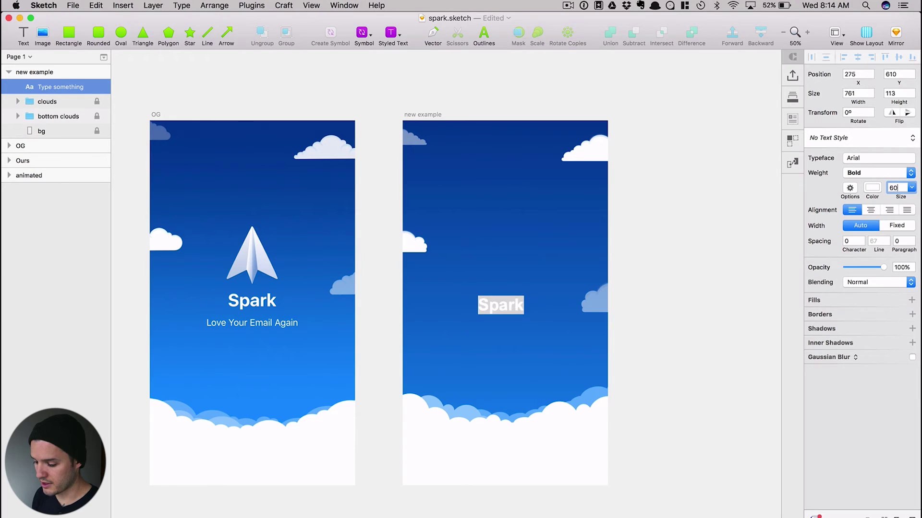
left_click(710, 288)
left_click_drag(502, 308, 505, 307)
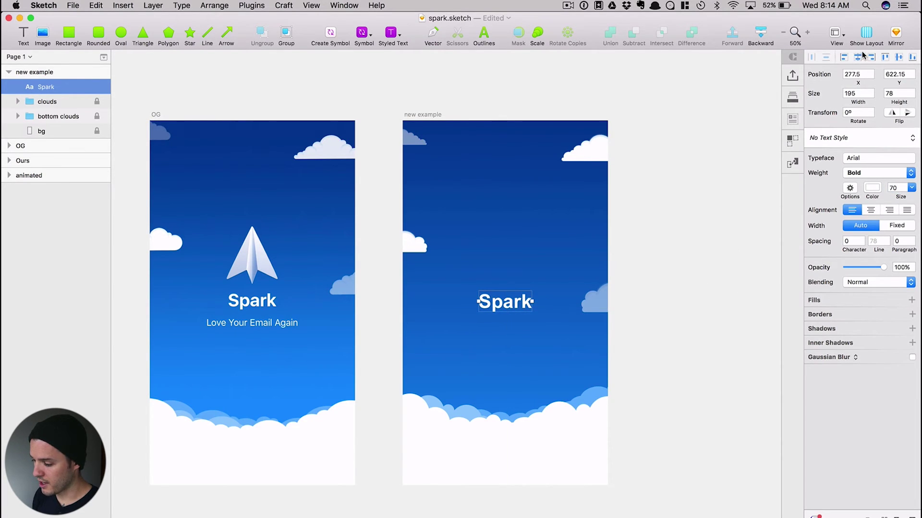
left_click(898, 58)
- Duplicate the Spark title below itself at about Y 726 and change the copy's text to "Love Your Email Again"
left_click_drag(527, 304, 512, 331)
double_click(512, 330)
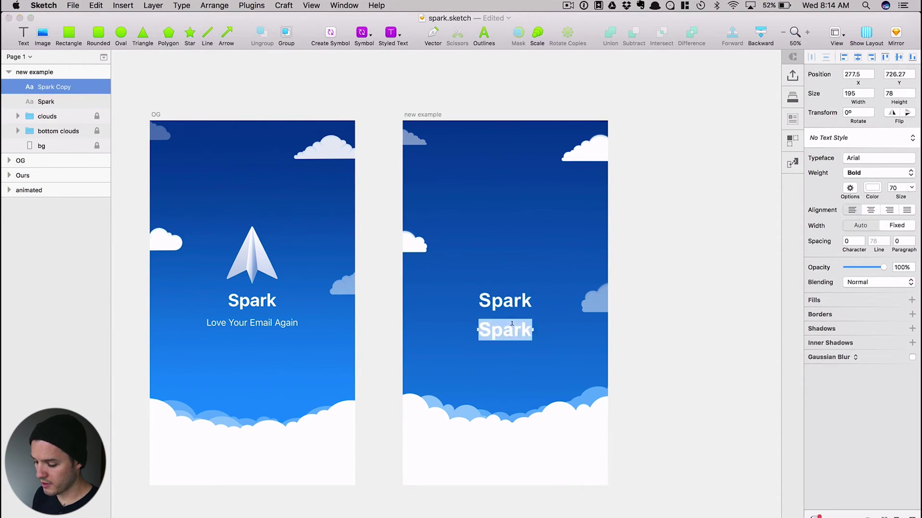
type("Love You")
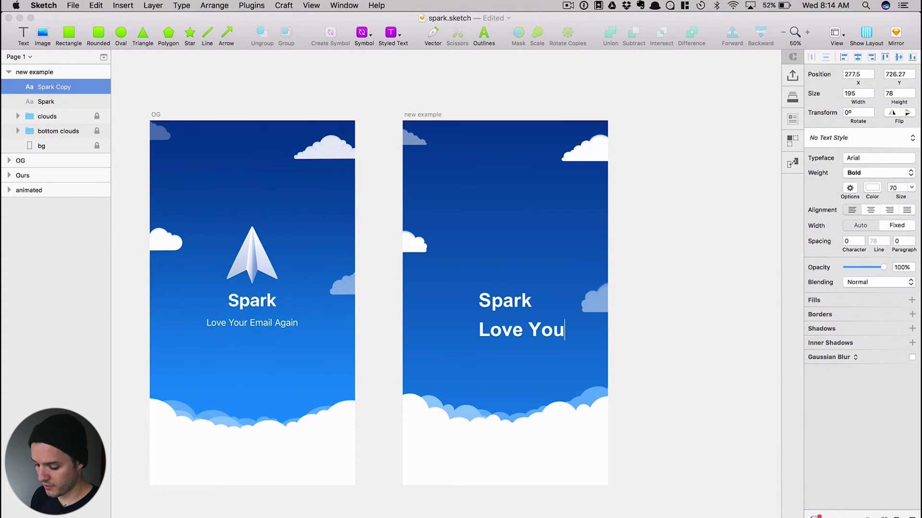
type("r Email Again")
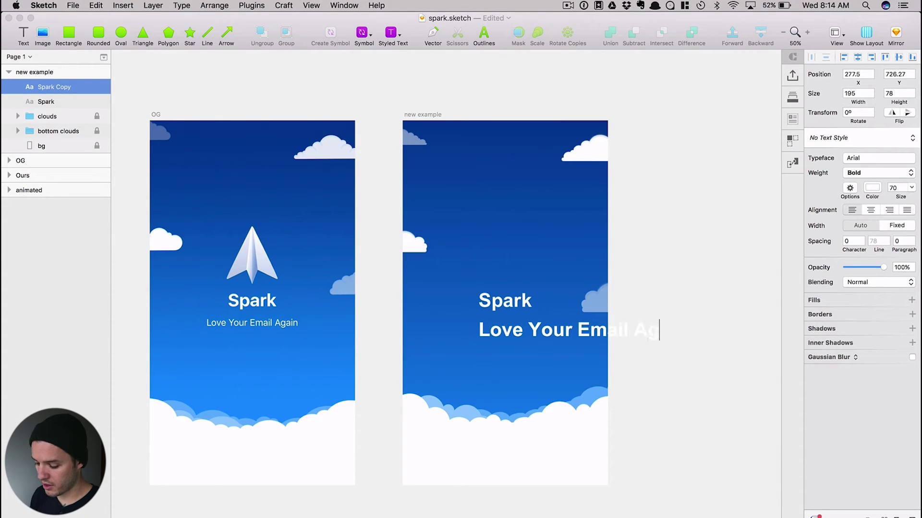
- Set the tagline's weight to Regular, its font size to 40 and its text alignment to center
key("super+a")
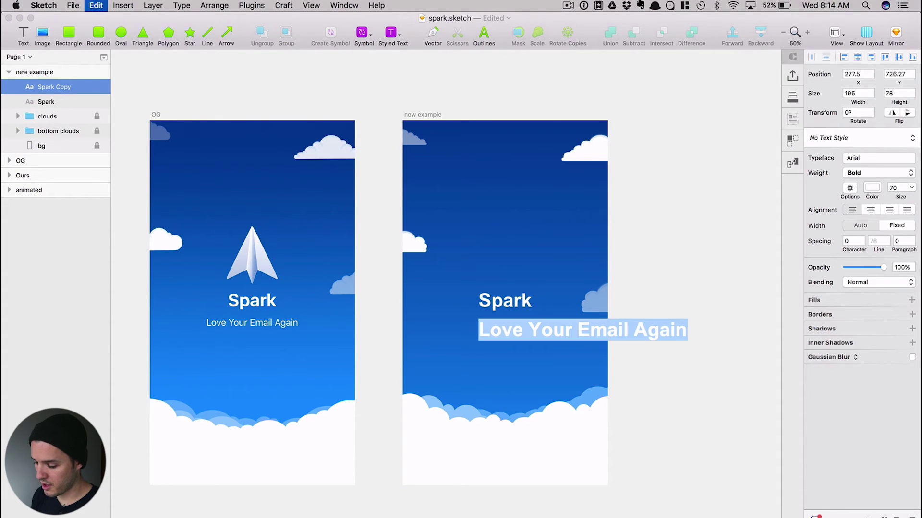
left_click(880, 174)
left_click(883, 167)
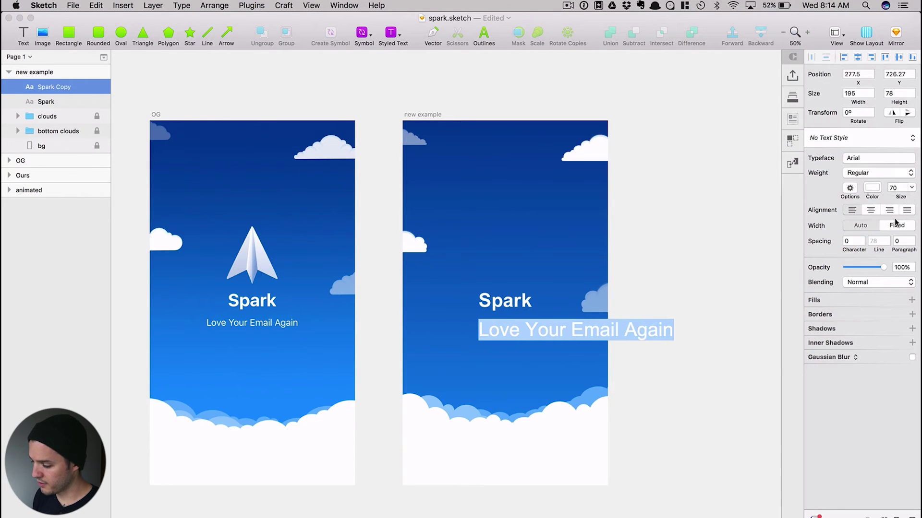
left_click(894, 188)
type("30")
key("Return")
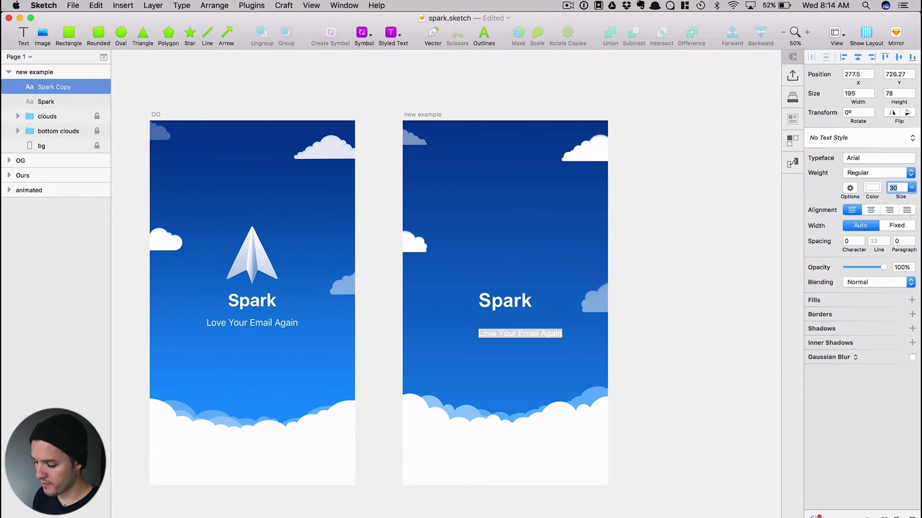
type("40")
key("Return")
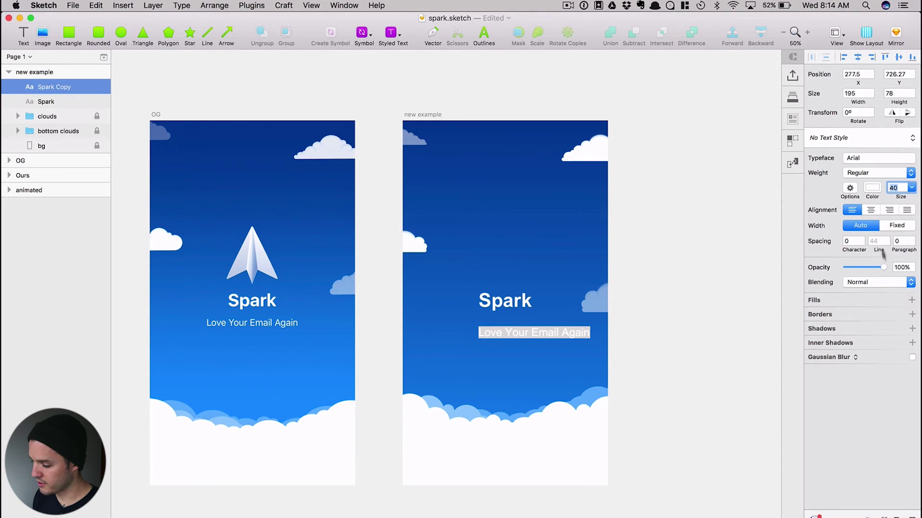
left_click(871, 212)
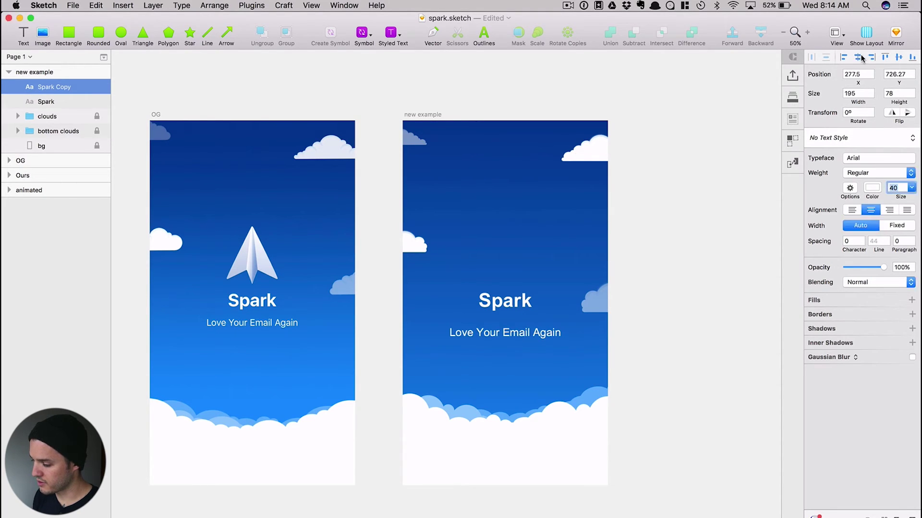
key("Escape")
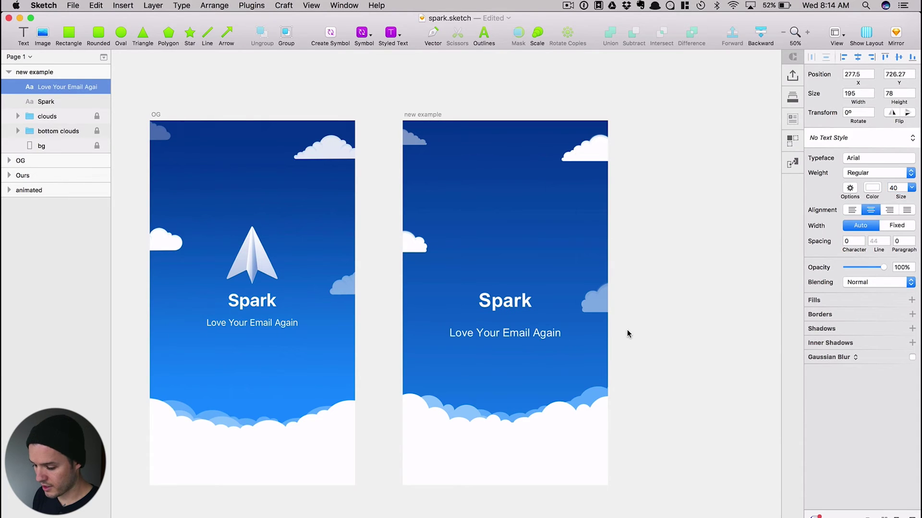
- Reduce the tagline's font size to 34
left_click(896, 188)
type("30")
key("Up")
key("Up")
key("Up")
key("Up")
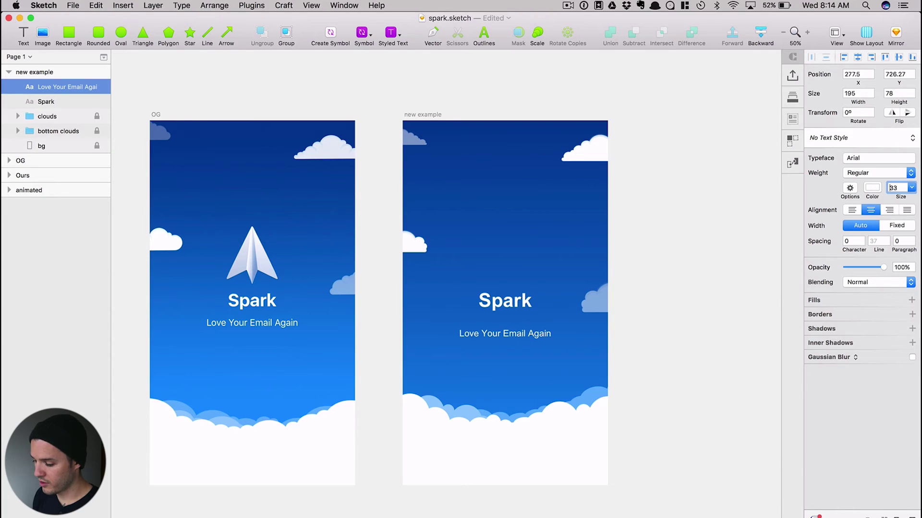
- Move the tagline up to sit close beneath the Spark title, at Y 721
left_click(589, 383)
left_click_drag(523, 335, 522, 320)
key("Down")
key("Down")
key("Down")
key("Down")
key("Down")
key("Down")
key("Down")
key("Down")
key("Down")
key("Down")
key("Down")
key("Down")
key("Down")
key("Down")
key("Down")
key("Down")
key("Down")
key("Down")
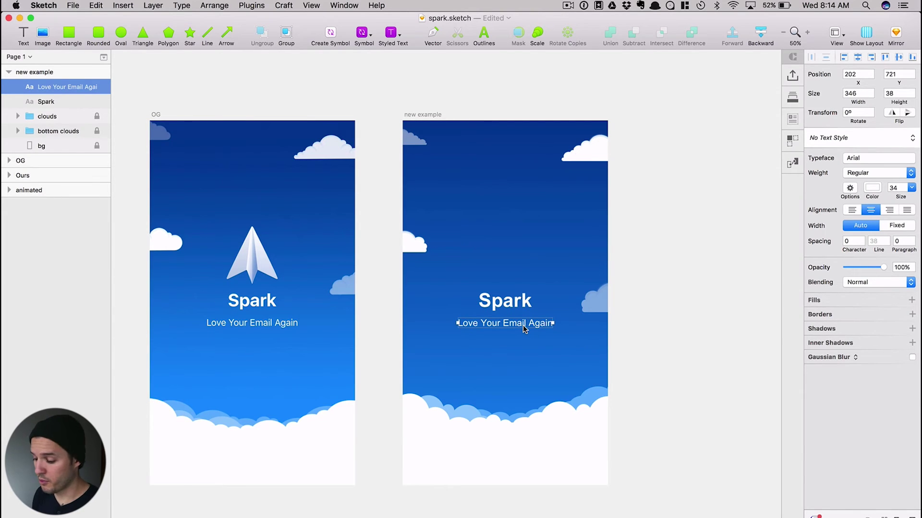
- Group the Spark title and tagline, name the group "type" and lock it
left_click(504, 304, "shift")
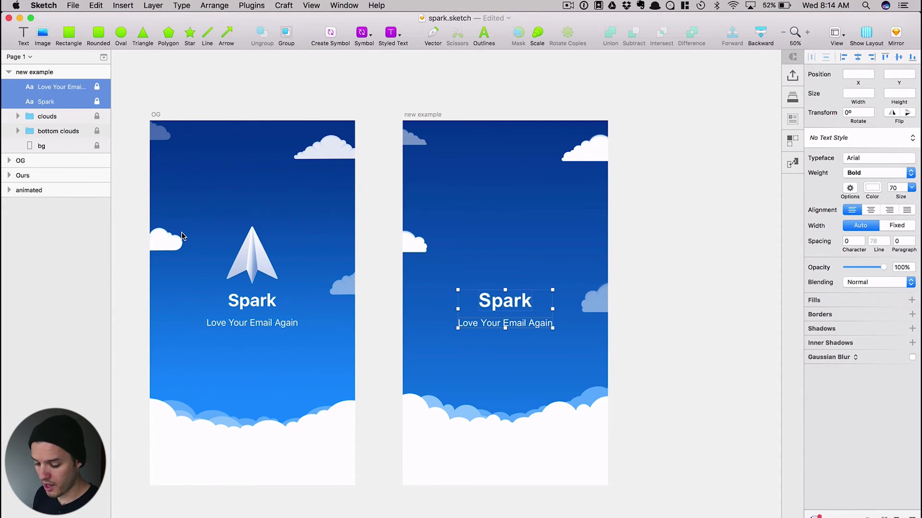
key("super+g")
double_click(52, 87)
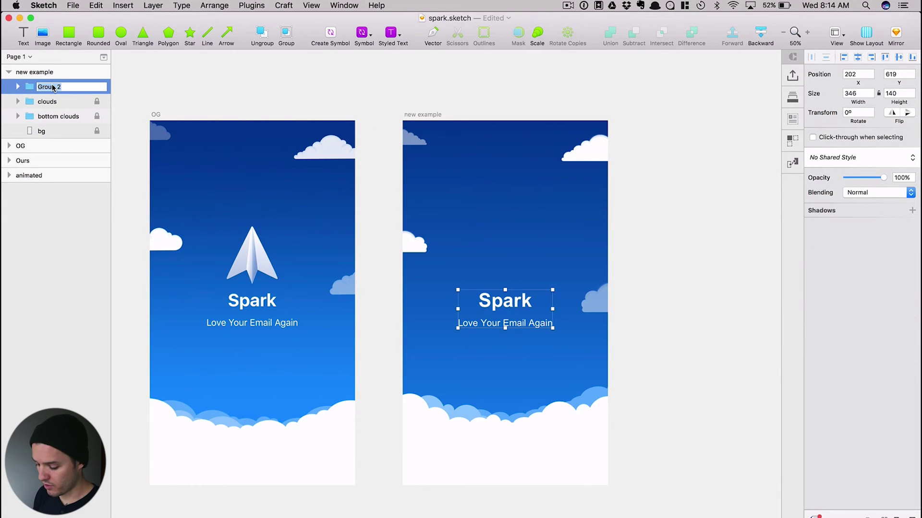
type("type")
key("Return")
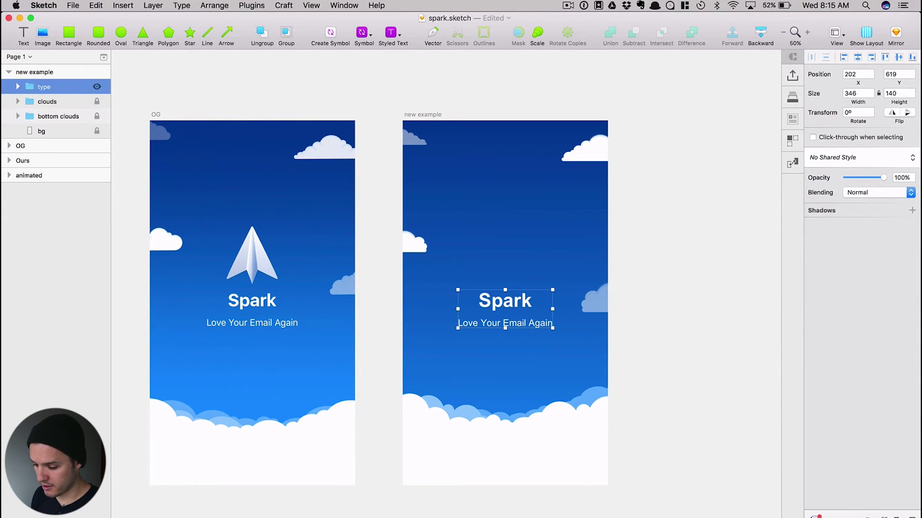
key("super+shift+l")
left_click(581, 250)
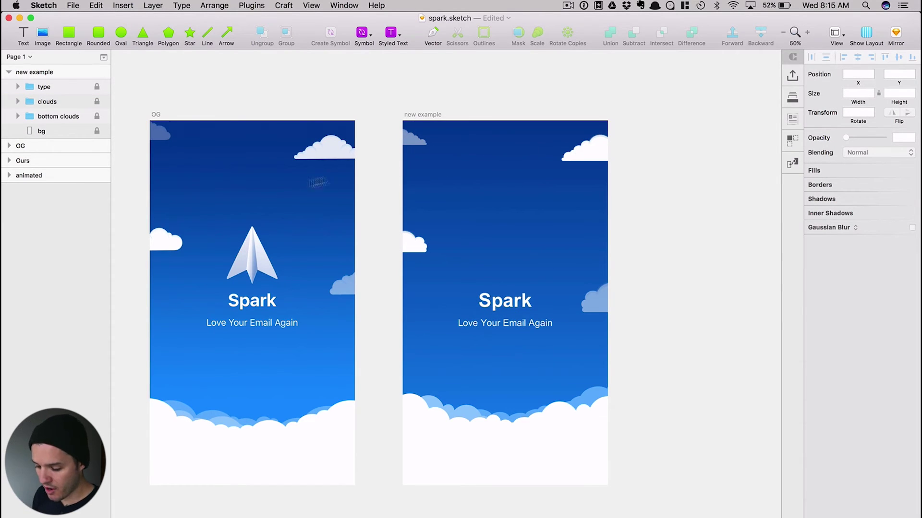
- Draw a triangle about 111 × 162 over the right half of the OG paper plane and shift its apex above its left corner
left_click_drag(214, 206, 311, 326)
left_click_drag(215, 216, 281, 295)
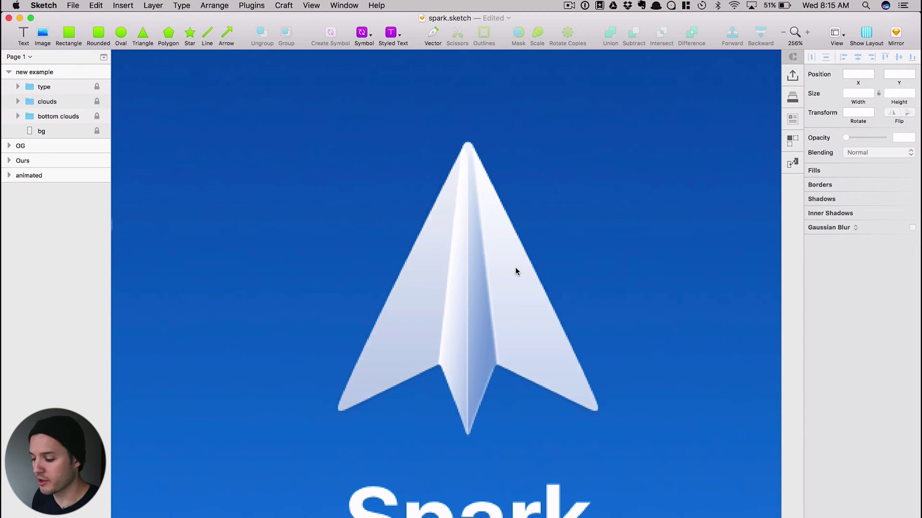
left_click(143, 34)
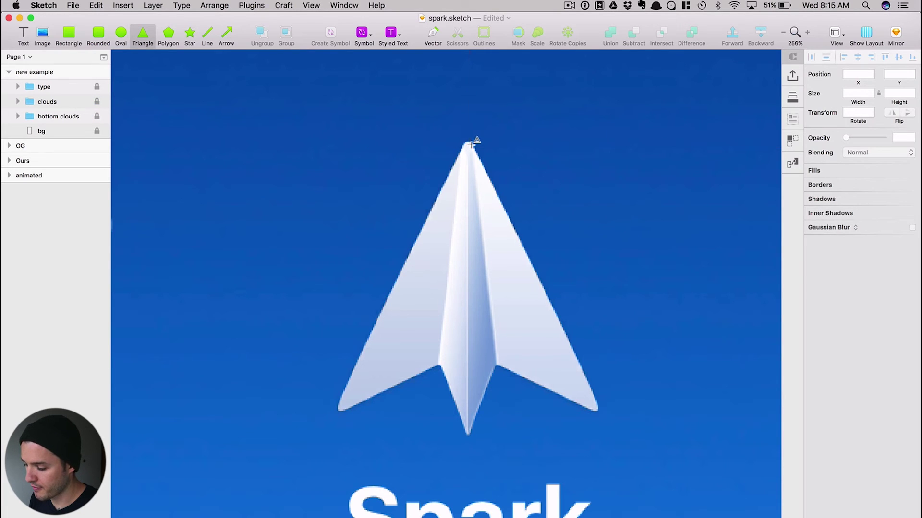
left_click_drag(472, 143, 627, 372)
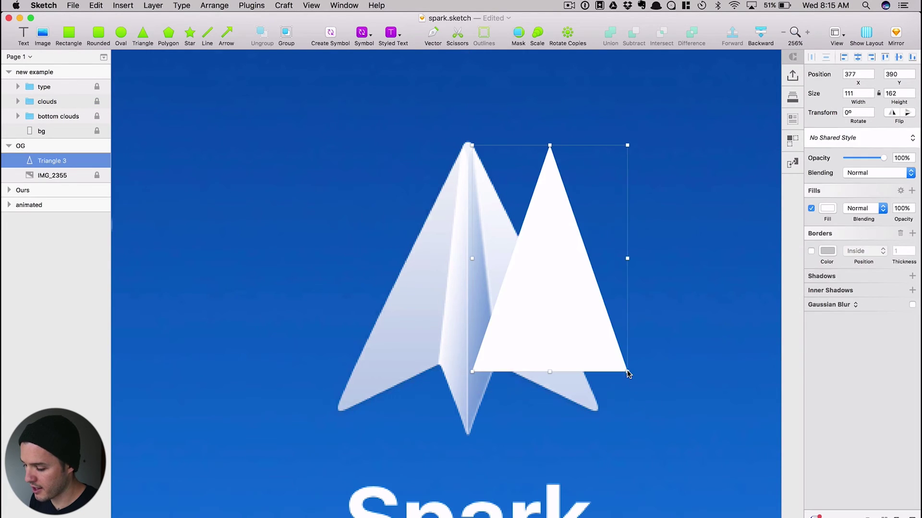
double_click(555, 152)
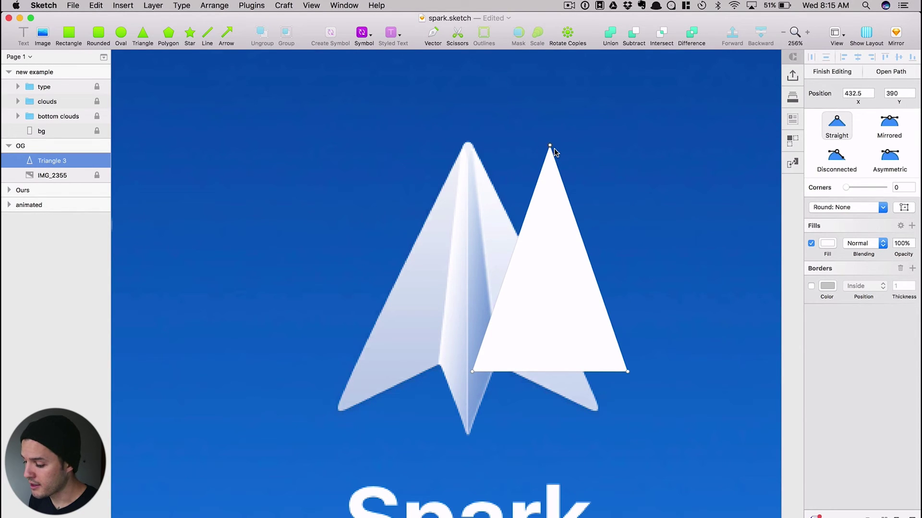
left_click_drag(550, 147, 473, 149)
left_click(547, 357)
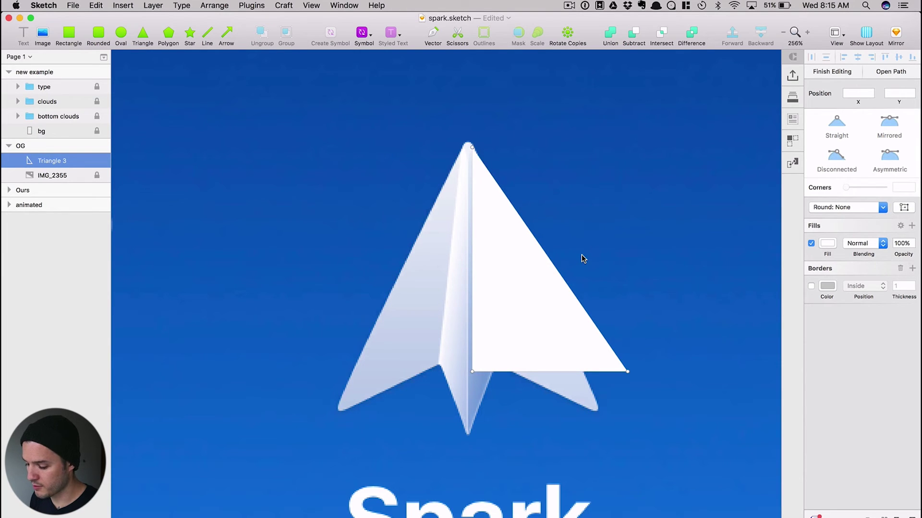
key("Escape")
- Reshape the triangle to trace the plane's right wing from fold to nose to wingtip, rounding the wingtip corner to 15
mouse_move(542, 283)
left_mouse_down()
mouse_move(542, 299)
mouse_move(542, 289)
left_mouse_up()
double_click(542, 292)
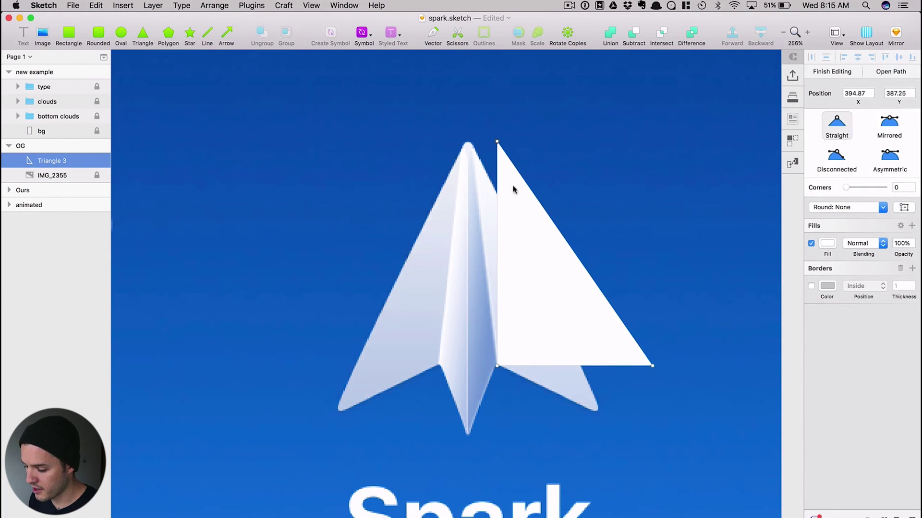
left_click_drag(497, 143, 470, 143)
left_click_drag(653, 366, 599, 413)
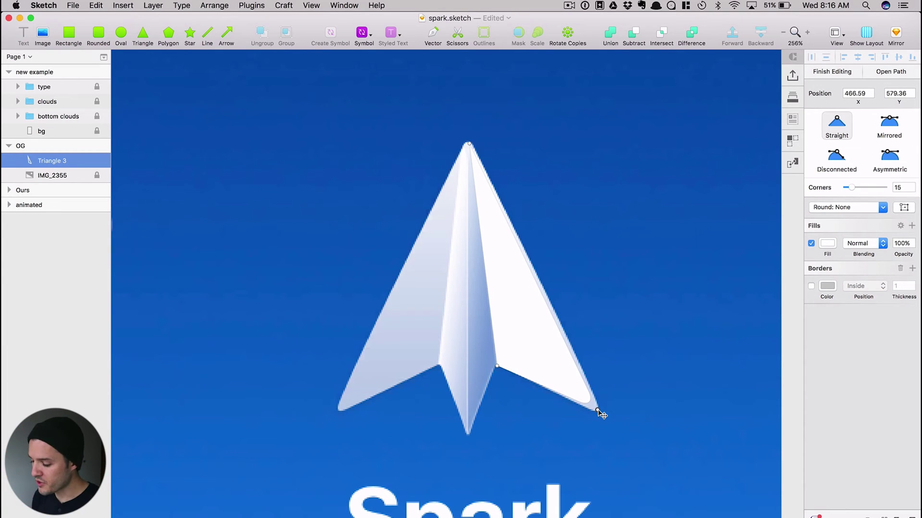
left_click_drag(599, 411, 607, 421)
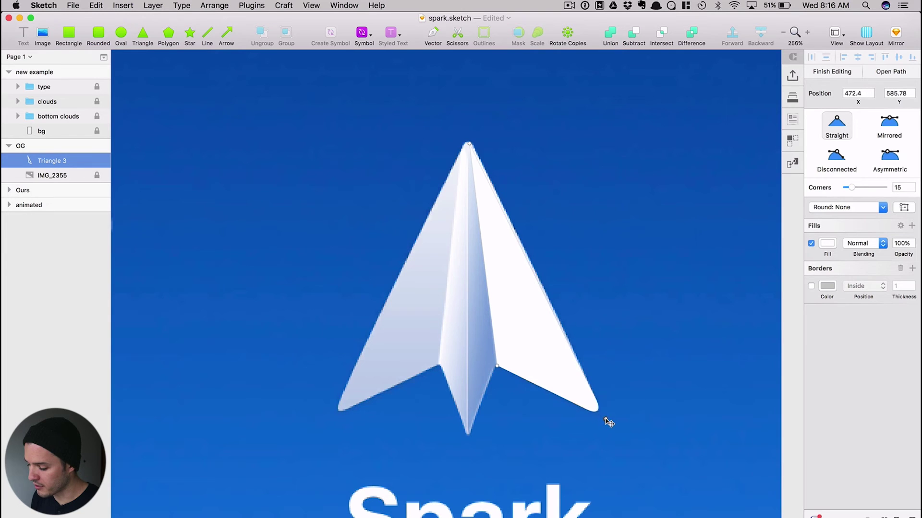
- Round the right wing's nose point to 8 and raise it to about Y 384 to match the plane's tip
scroll(609, 421, "up", 3)
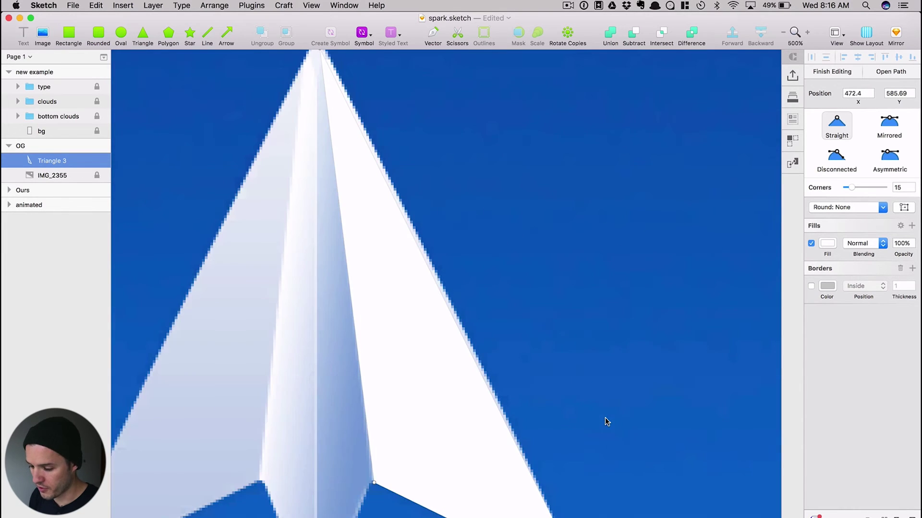
scroll(446, 225, "up", 5)
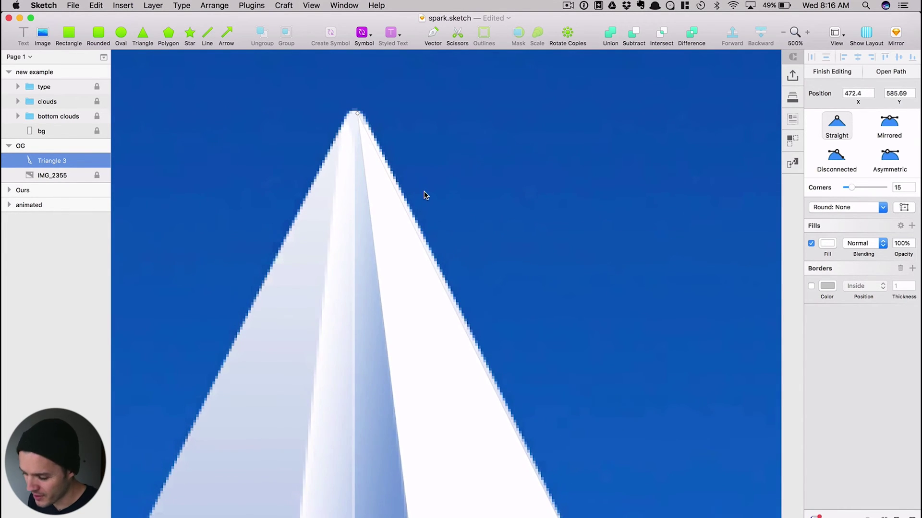
left_click(357, 114)
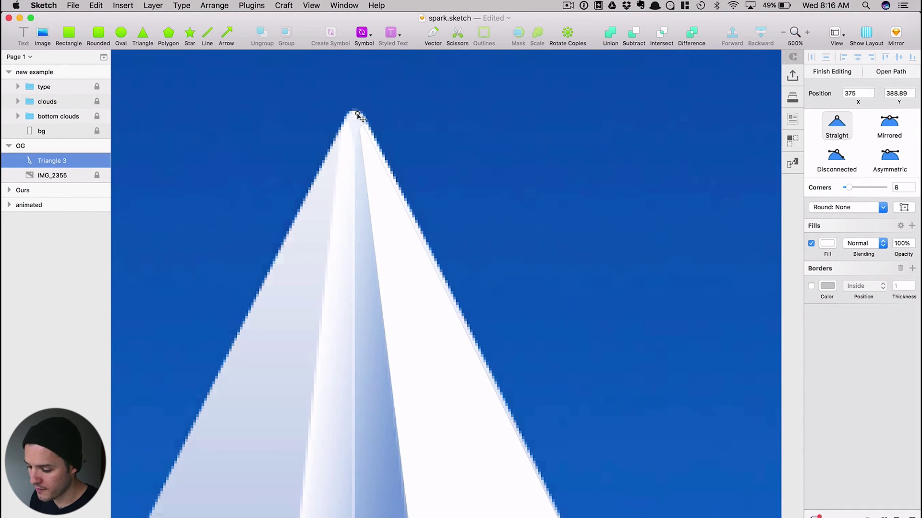
left_click_drag(357, 114, 356, 103)
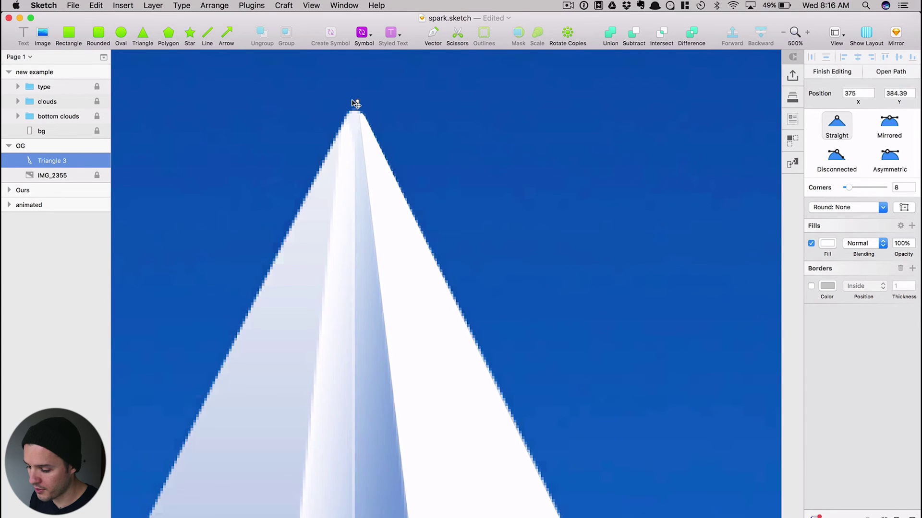
left_click(551, 270)
scroll(605, 172, "down", 3)
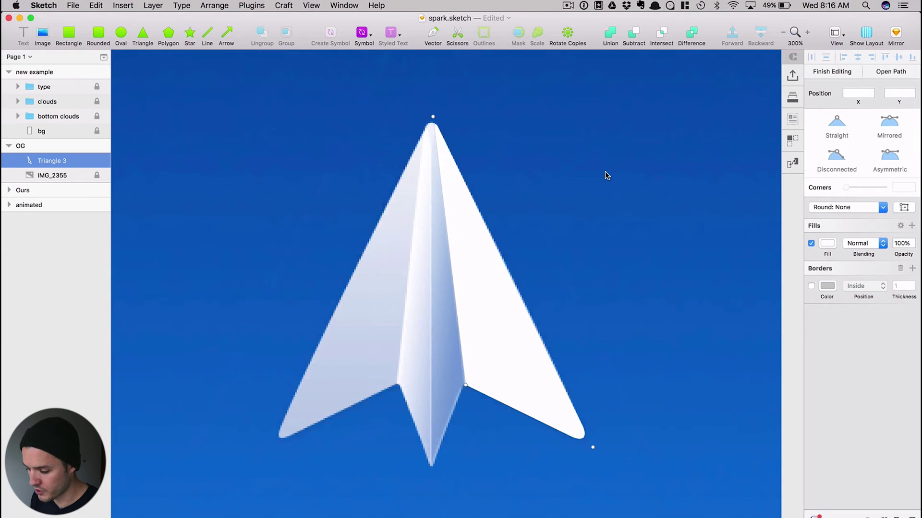
key("Escape")
left_click(637, 282)
- Duplicate the right wing, flip the copy horizontally and place it over the plane's left wing at X 280.41
left_click(513, 317)
left_click_drag(514, 318, 279, 318)
left_click(892, 113)
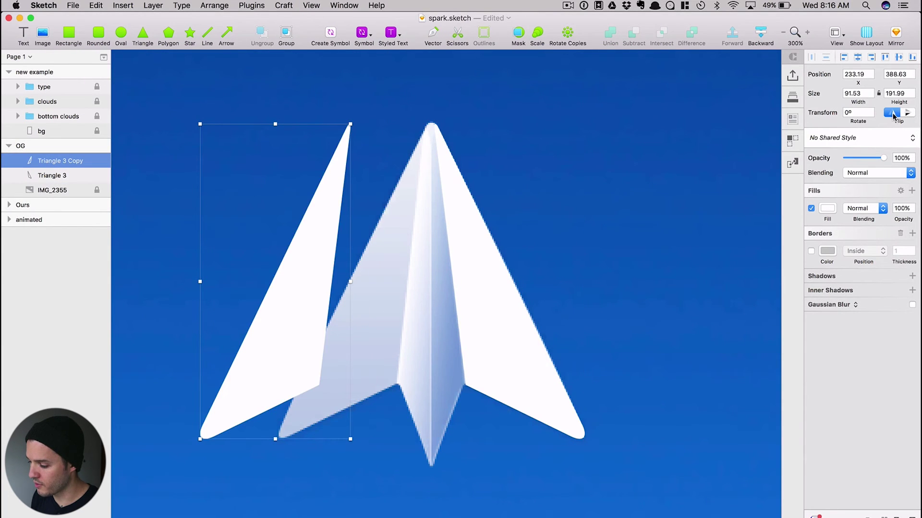
left_click_drag(287, 286, 353, 286)
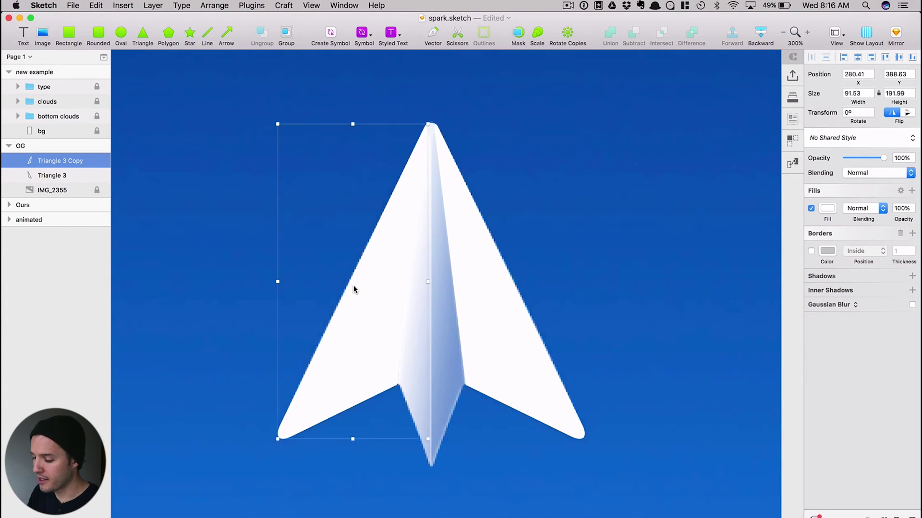
left_click(605, 279)
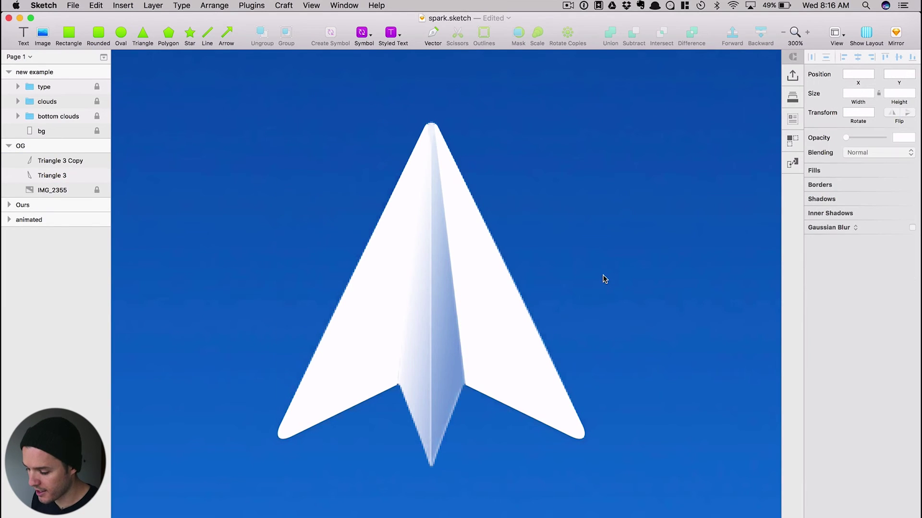
- Move both traced wings together to the right, clear of the reference paper plane
left_click(510, 336)
left_click(342, 333, "shift")
left_click_drag(342, 334, 689, 330)
left_click(562, 282)
- Draw a second triangle and shape its points to trace the right half of the plane's center fold
left_click_drag(562, 282, 610, 266)
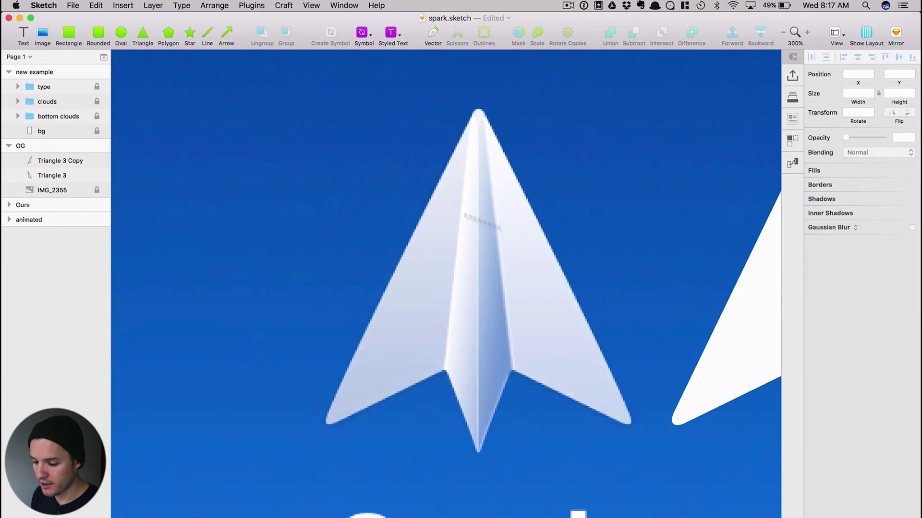
left_click(142, 34)
left_click_drag(479, 109, 571, 448)
key("Return")
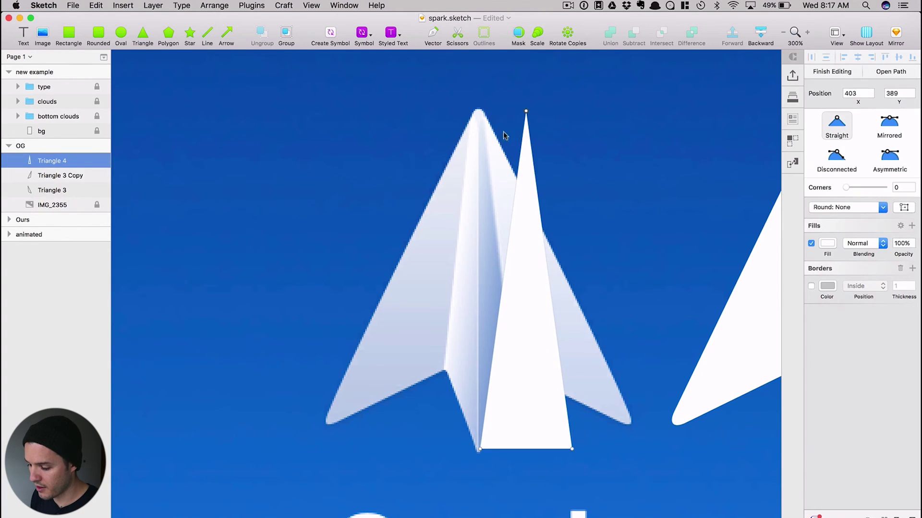
left_click_drag(526, 112, 481, 129)
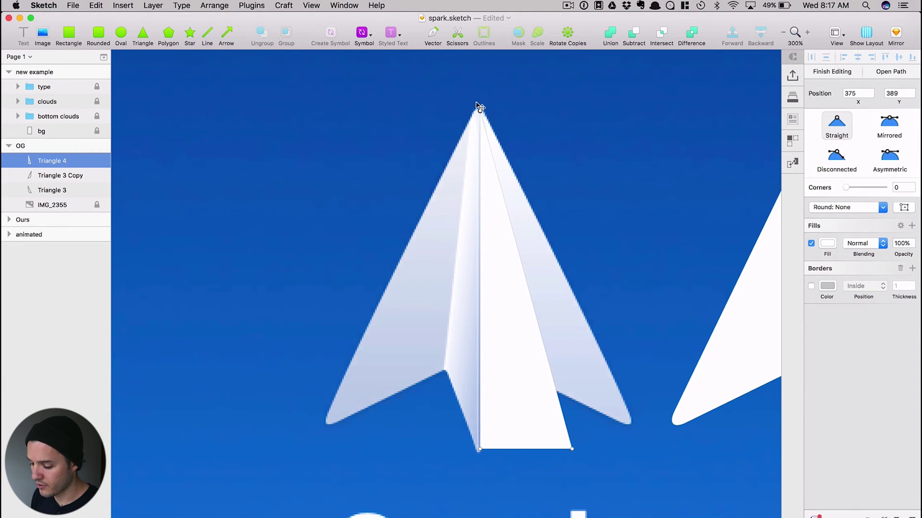
left_click_drag(574, 449, 514, 375)
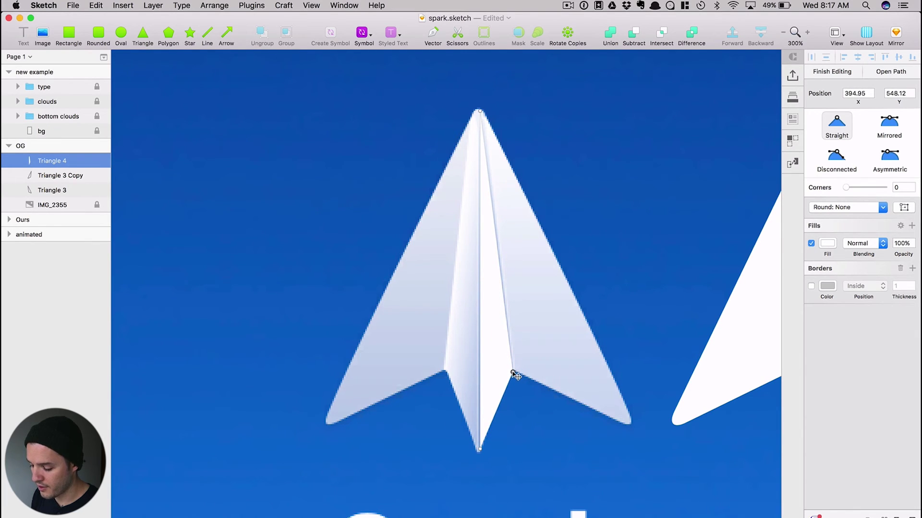
- Round the center fold's bottom point to 3 and adjust it to about Y 599, with the top point at about Y 388
mouse_move(481, 453)
left_mouse_down()
mouse_move(541, 436)
mouse_move(482, 456)
left_mouse_up()
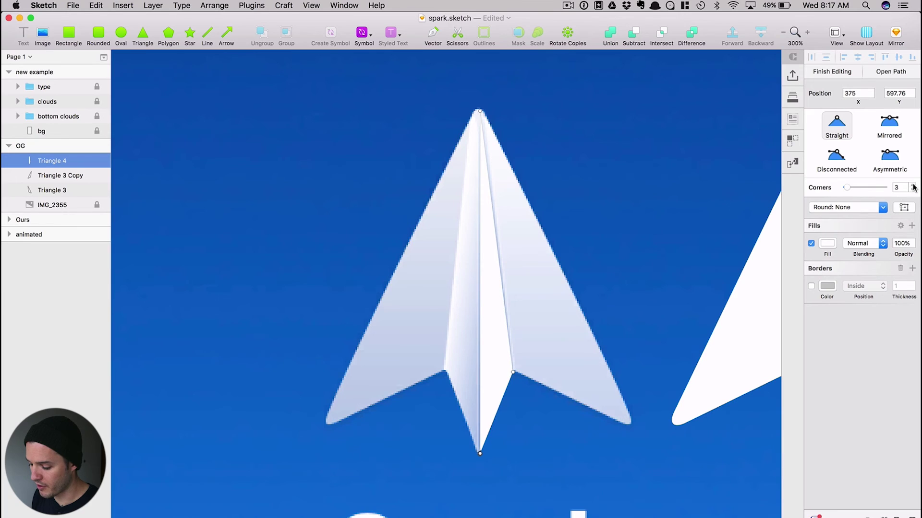
left_click_drag(484, 458, 482, 457)
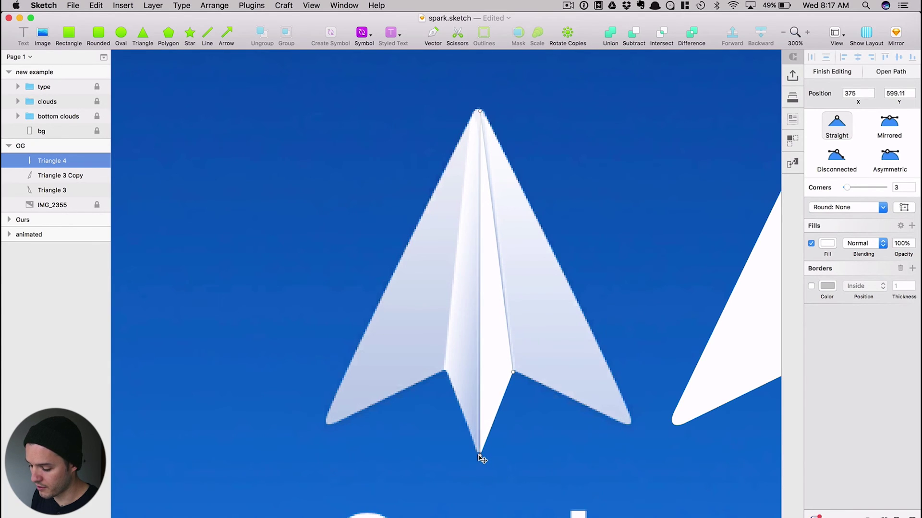
mouse_move(480, 111)
left_mouse_down()
mouse_move(483, 199)
mouse_move(490, 181)
mouse_move(480, 113)
left_mouse_up()
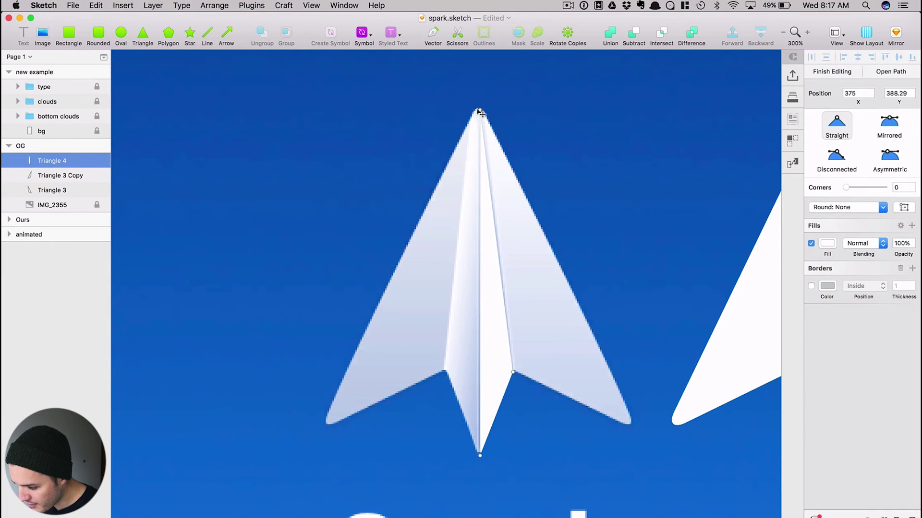
- Round the center fold's top point to 12 and raise it to about Y 382.5 to match the reference tip
left_click(913, 185)
left_click(914, 185)
left_click_drag(479, 110, 480, 100)
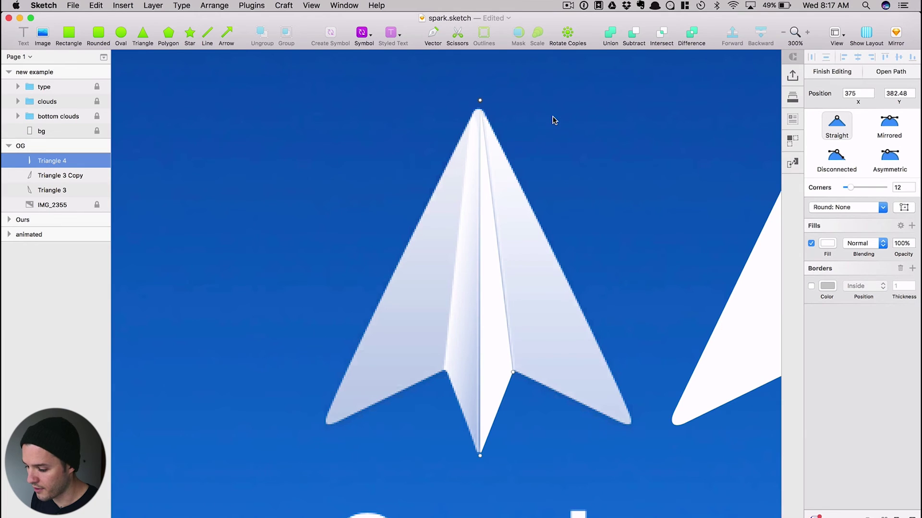
key("Escape")
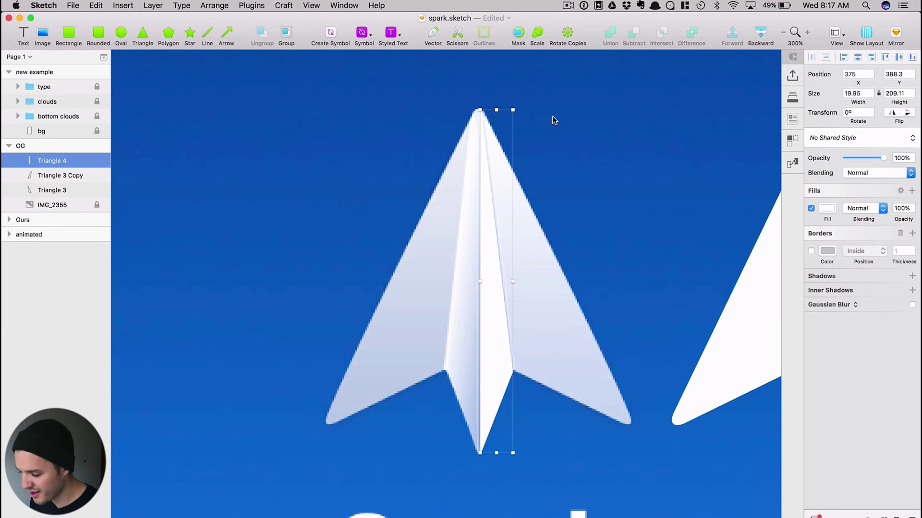
- Move the center fold half onto the traced plane, against the right wing, at X 586.2
left_click(553, 120)
scroll(553, 120, "right", 10)
left_click_drag(187, 313, 536, 322)
key("Left")
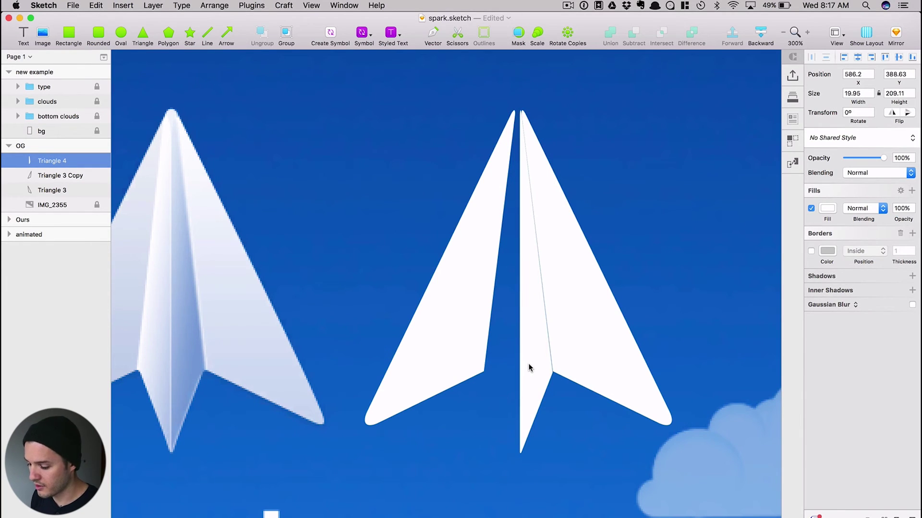
- Duplicate the center fold half, flip the copy horizontally and place it against the left wing at X 564.36
left_click_drag(533, 382, 495, 381)
left_click(893, 113)
key("Right")
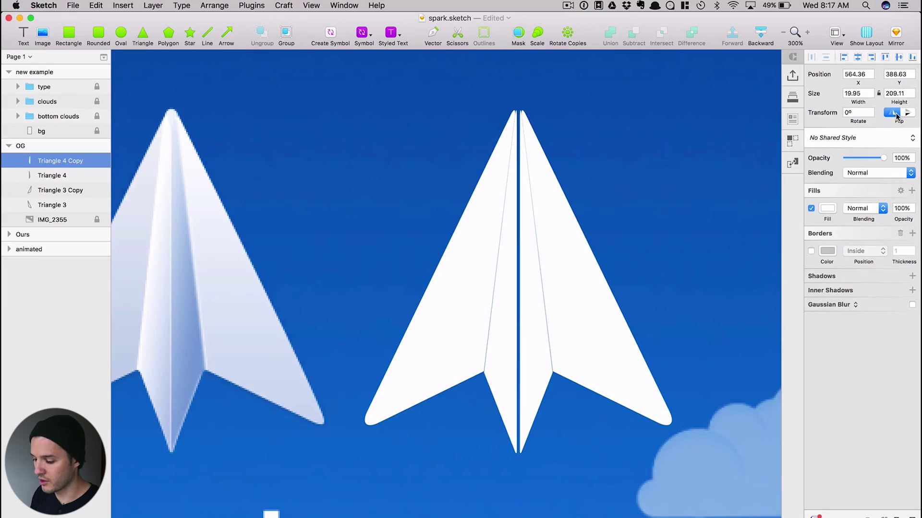
- Nudge the left wing and the left fold half together to the right to close the center gap
key("super+plus")
left_click(656, 144)
left_click_drag(655, 144, 626, 241)
left_click(316, 216)
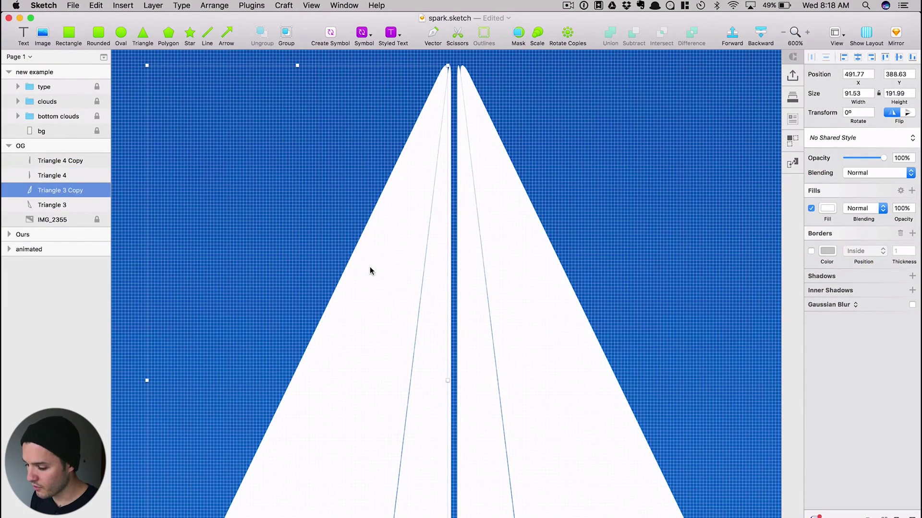
key("Escape")
left_click(393, 196)
left_click(445, 245, "shift")
key("Right")
key("Right")
key("Right")
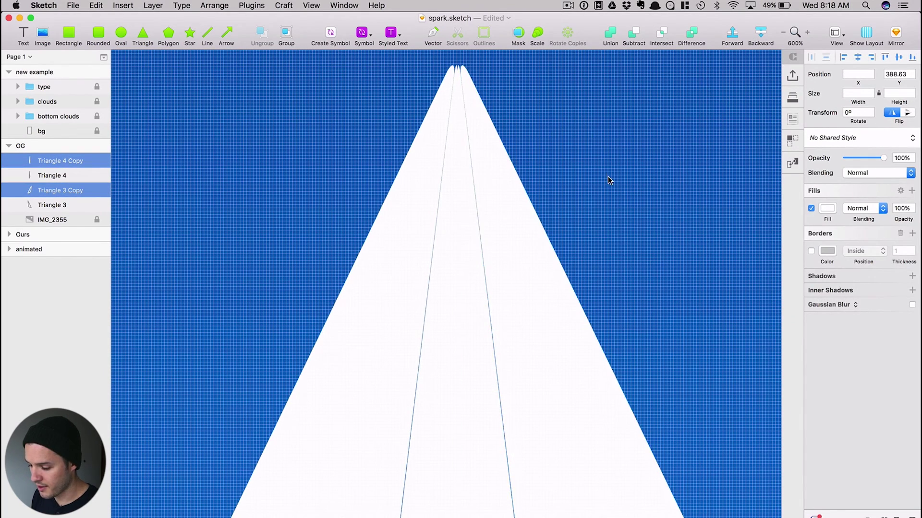
- Examine the plane's tip closely, checking the right fold half's top point against the wing tips
left_click_drag(608, 181, 683, 294)
key("super+minus")
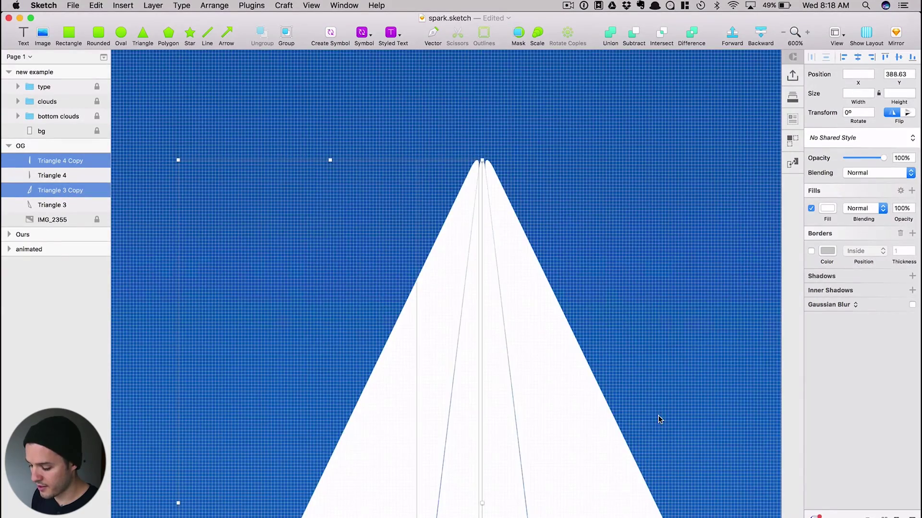
key("super+plus")
key("super+plus")
scroll(372, 379, "up", 10)
scroll(372, 379, "right", 5)
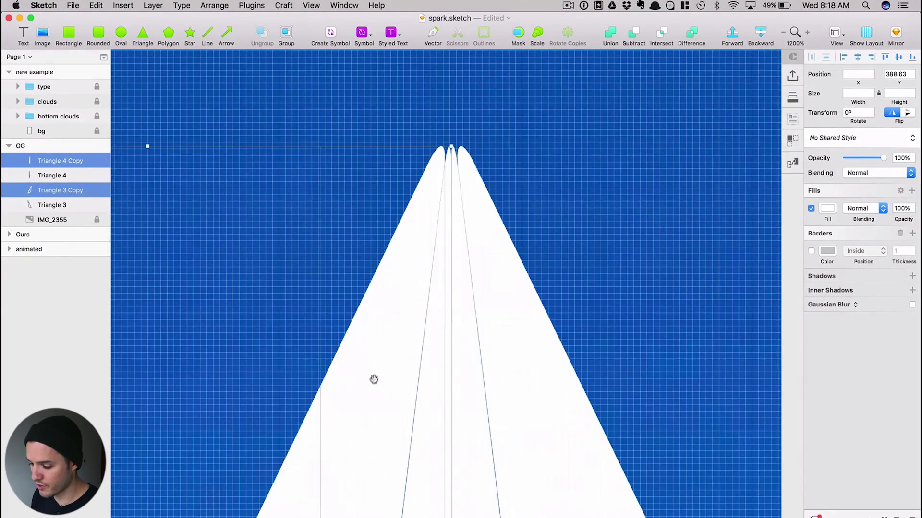
key("Tab")
left_click(504, 149)
left_click(454, 153)
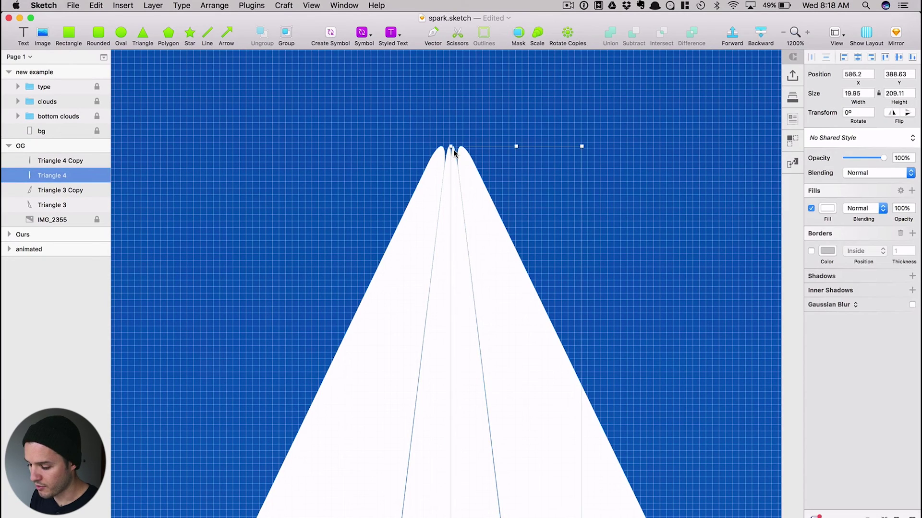
double_click(454, 152)
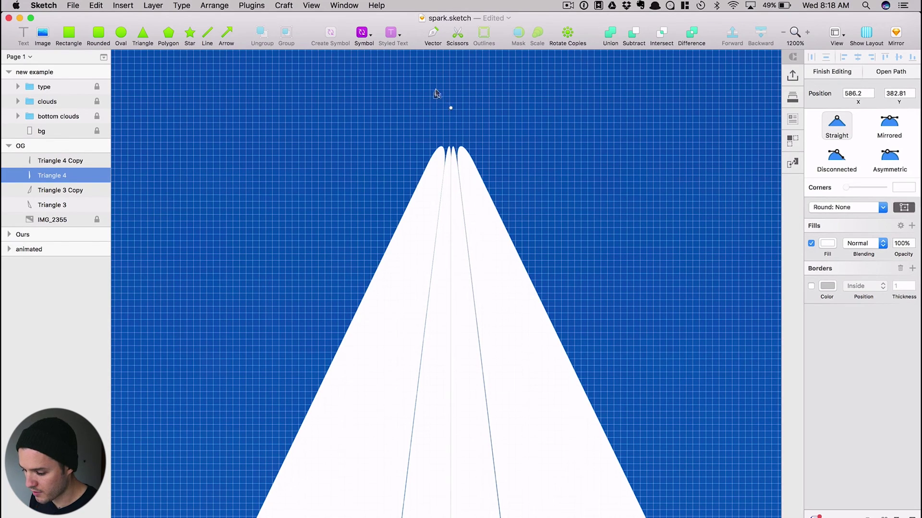
key("Escape")
- Shift the left wing's top point slightly right so its tip meets the center fold
left_click(425, 188, "shift")
double_click(425, 187)
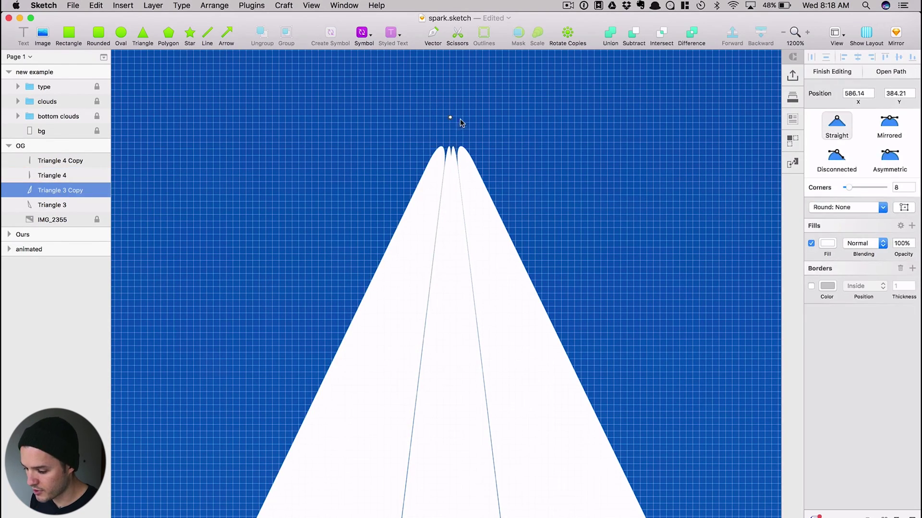
left_click_drag(455, 121, 463, 121)
key("Escape")
- Shift the right wing's top point left to about X 585 so both wing tips form one rounded nose
left_click(487, 195)
key("Return")
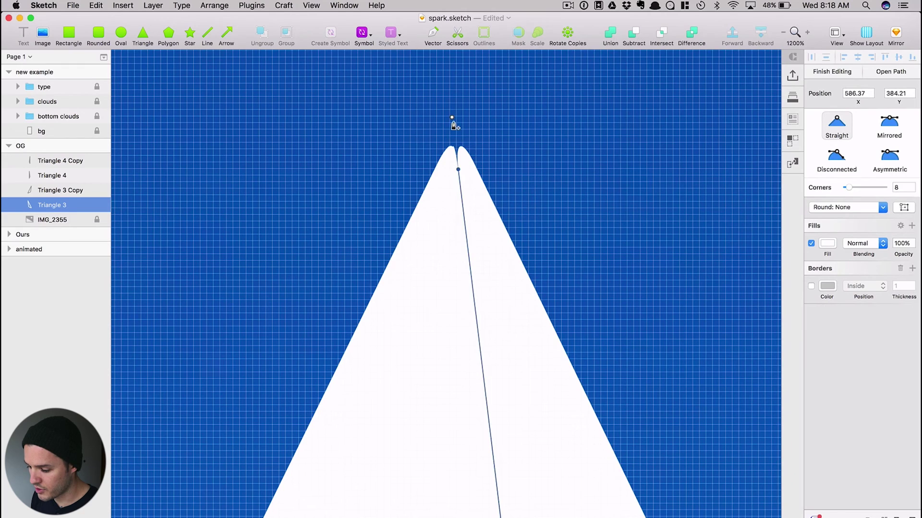
left_click_drag(453, 119, 445, 121)
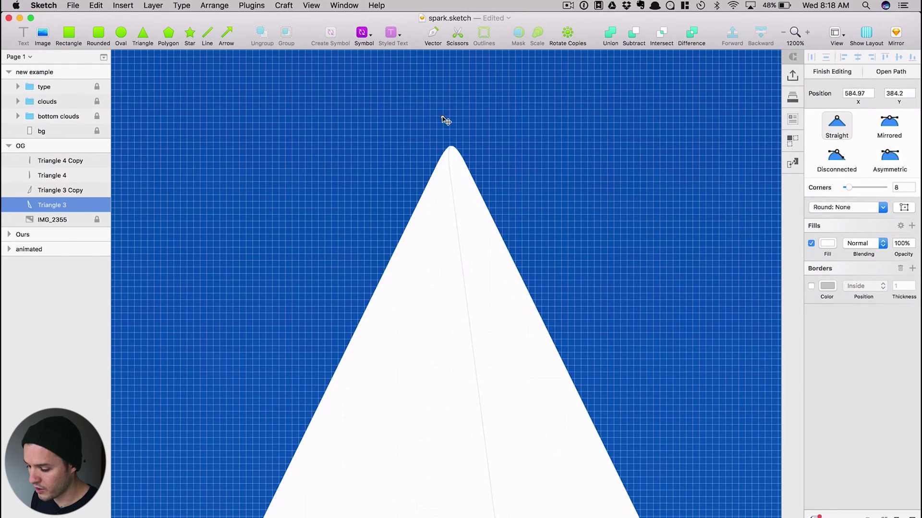
left_click(525, 145)
key("super+minus")
key("super+minus")
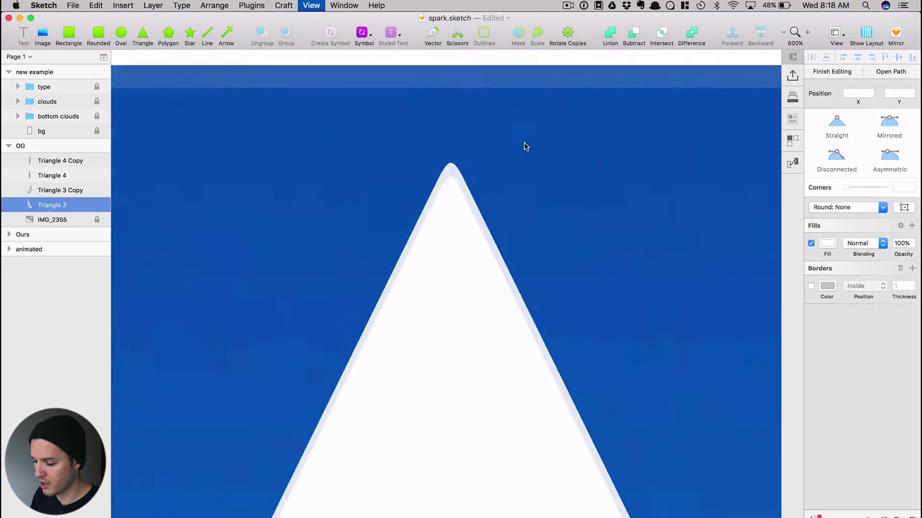
key("Escape")
- Add an inside border of thickness 0.25 to all four triangles of the traced plane
scroll(528, 130, "down", 5)
scroll(530, 112, "down", 2)
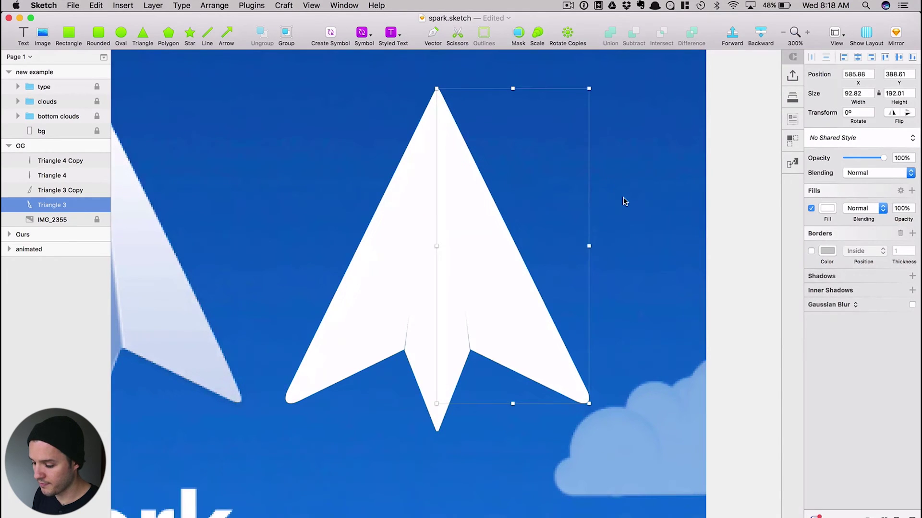
left_click(325, 448)
left_click_drag(325, 448, 488, 462)
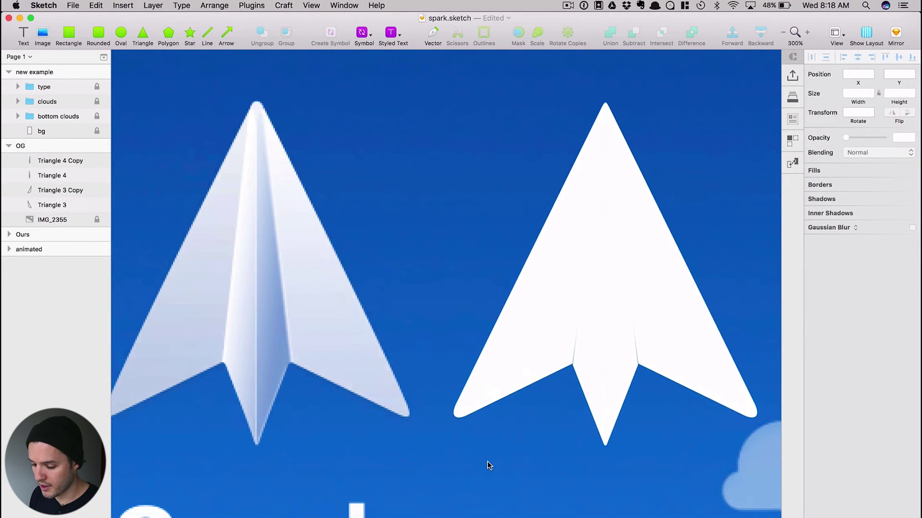
left_click(533, 377)
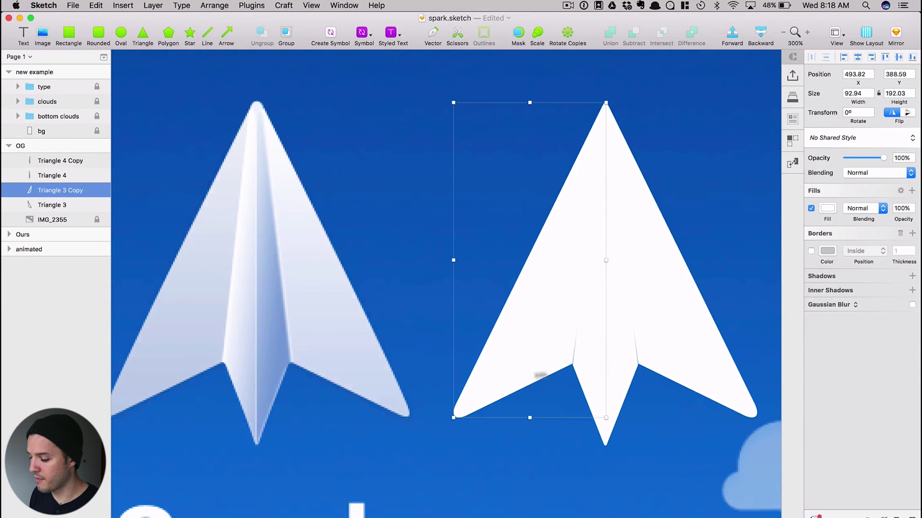
left_click(597, 364, "shift")
left_click(623, 358, "shift")
left_click(680, 343, "shift")
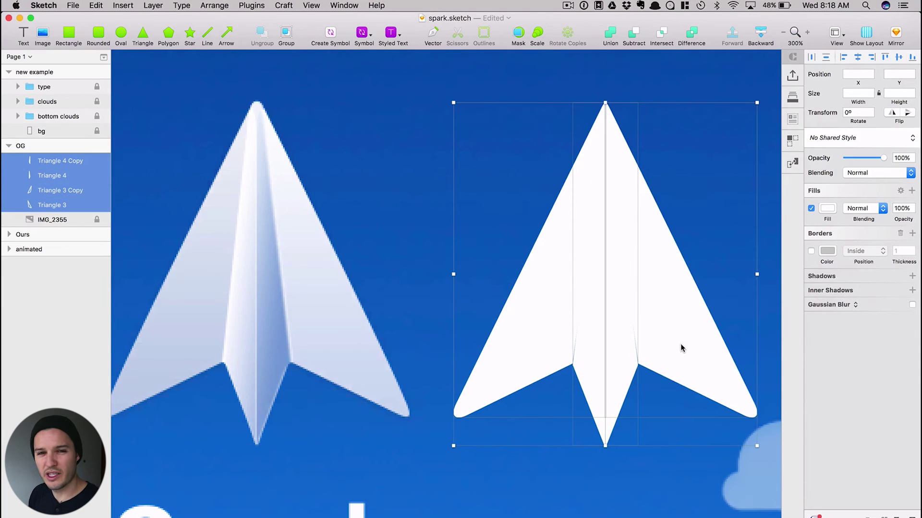
left_click(811, 252)
left_click(898, 251)
type("0.25")
key("Tab")
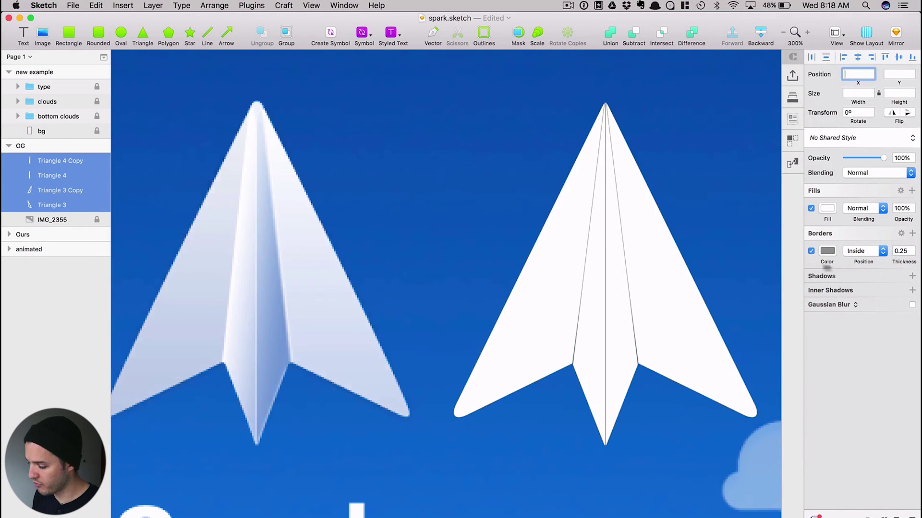
- Change the border color of the four plane triangles to near-white FEFFFF
left_click(827, 250)
left_click_drag(834, 329, 808, 294)
left_click(815, 375)
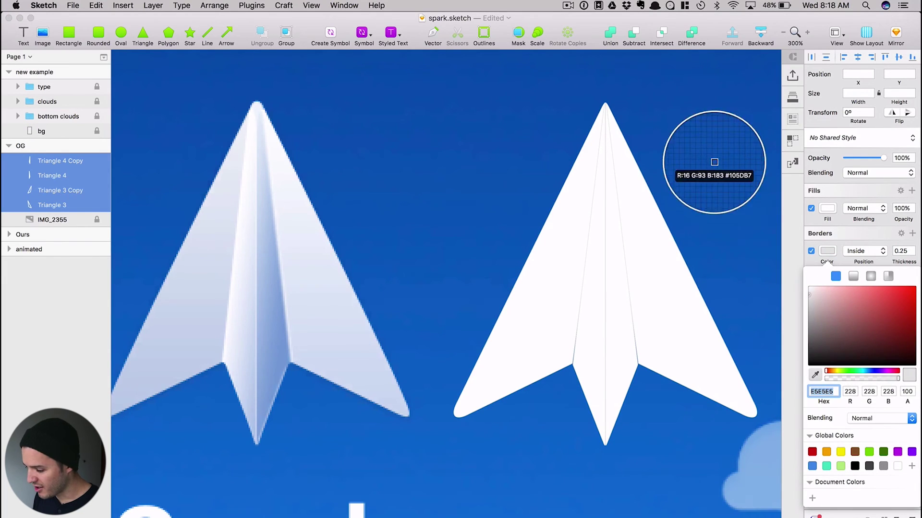
left_click(716, 161)
left_click(813, 288)
left_click_drag(812, 288, 808, 285)
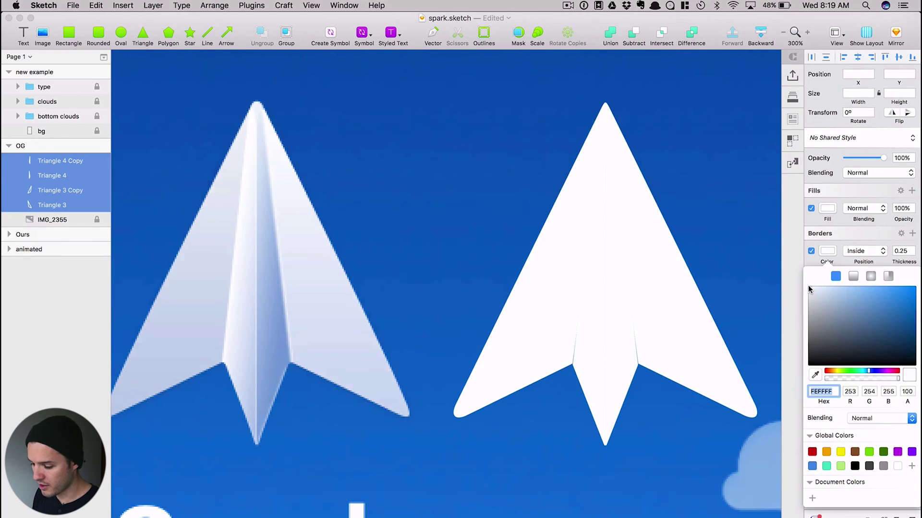
- Give the right wing a linear gradient fill, sampling CFDCF0 for the start and D0DDF0 for the end from the reference wing
left_click(705, 217)
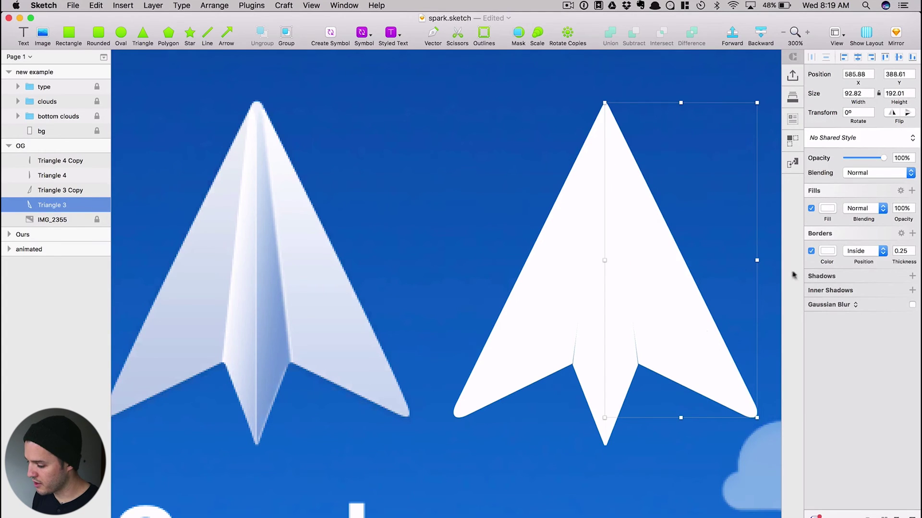
left_click(827, 209)
left_click(836, 233)
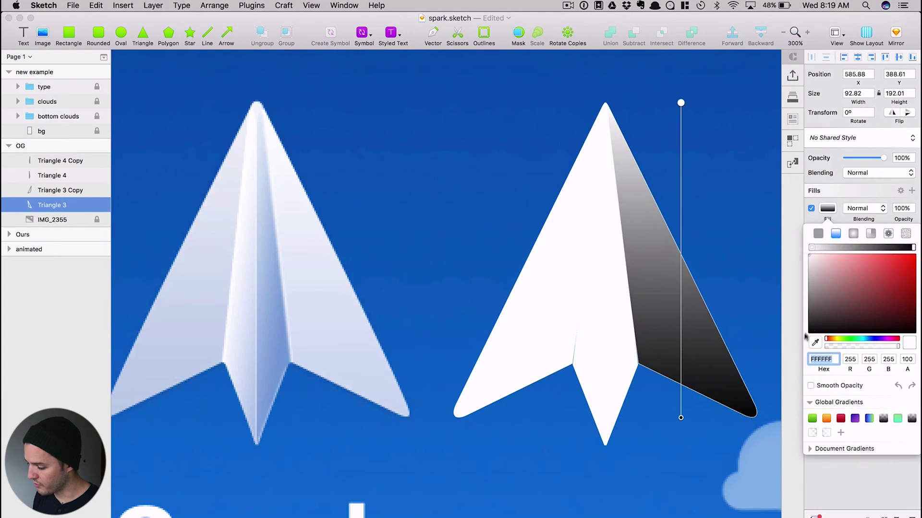
left_click(816, 343)
left_click(382, 395)
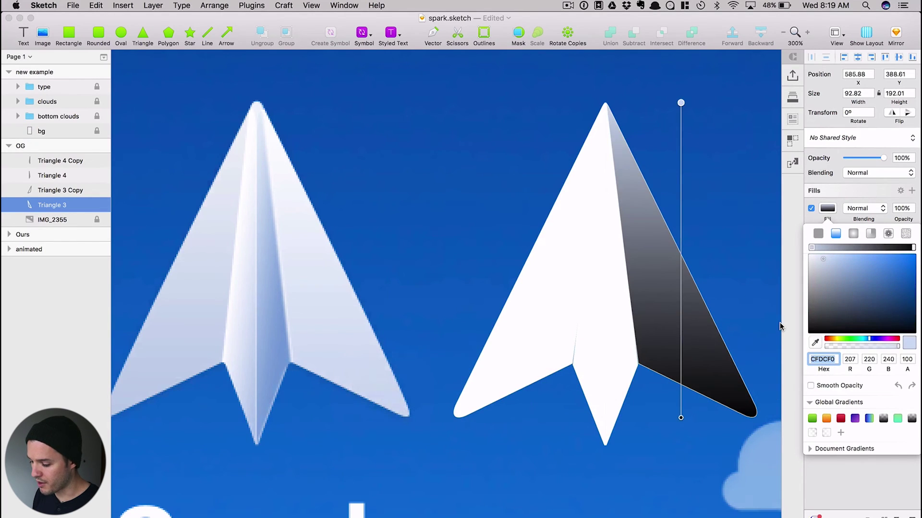
left_click(912, 248)
left_click(816, 343)
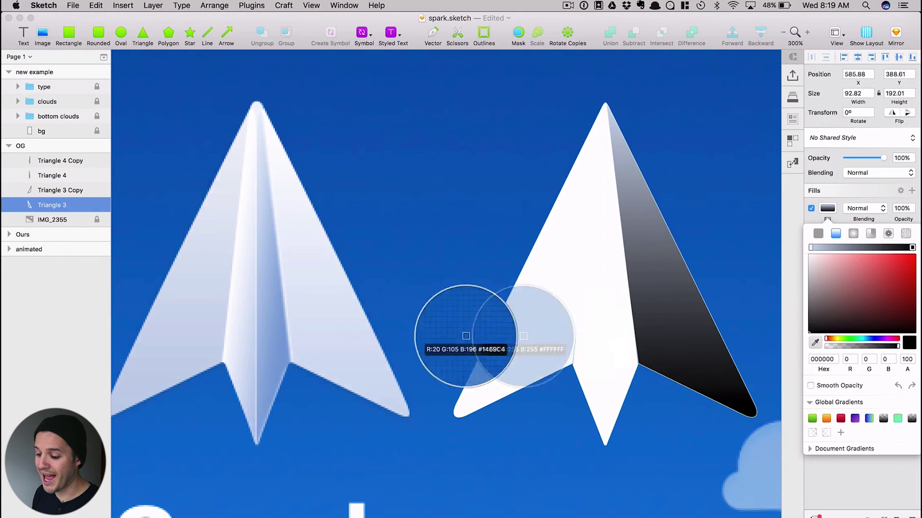
left_click(379, 384)
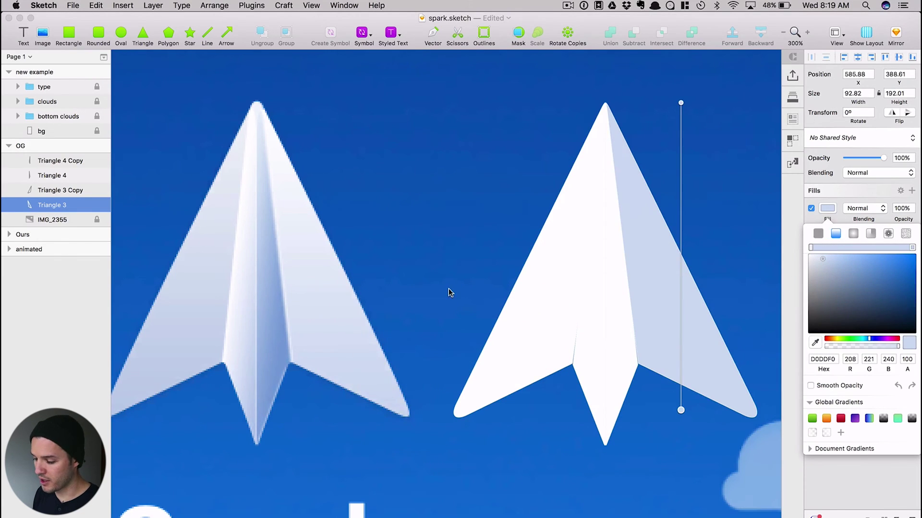
- Resample the right wing gradient's start color as FAFBFD from near the reference wing's tip
left_click(810, 247)
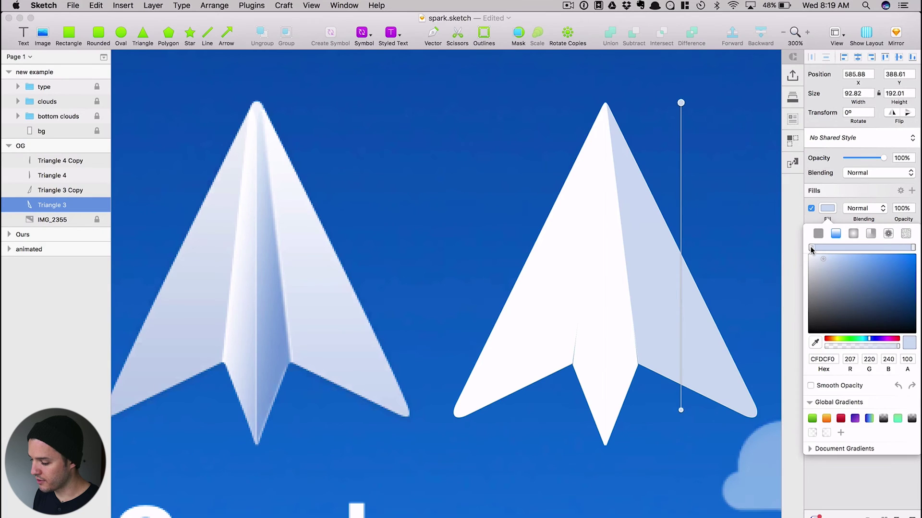
left_click(816, 342)
left_click(276, 156)
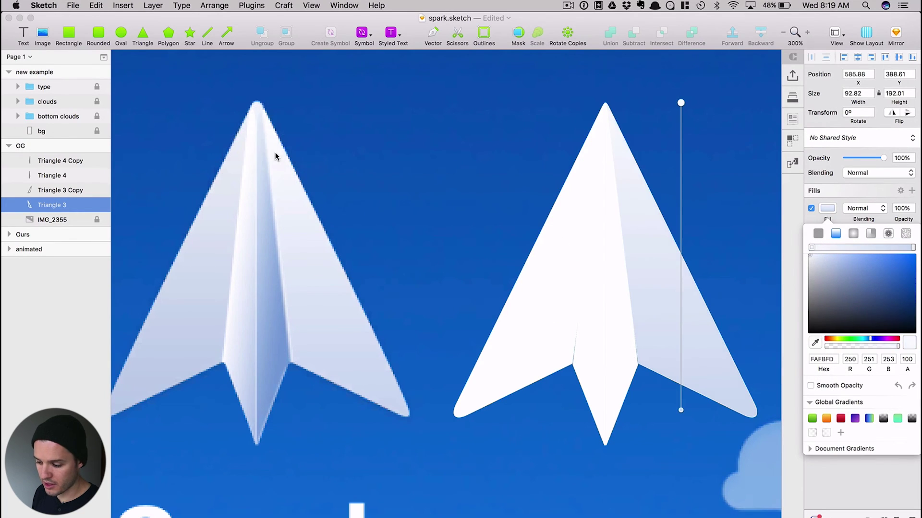
- Angle the right wing's gradient along the wing by moving its start point down and inward and its end point outward
left_click_drag(680, 103, 638, 121)
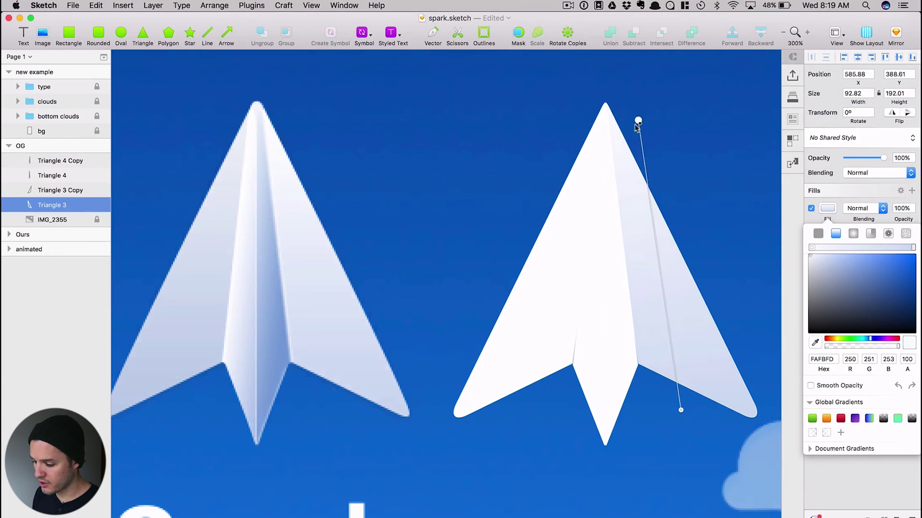
mouse_move(682, 408)
left_mouse_down()
mouse_move(716, 376)
mouse_move(652, 270)
mouse_move(695, 409)
left_mouse_up()
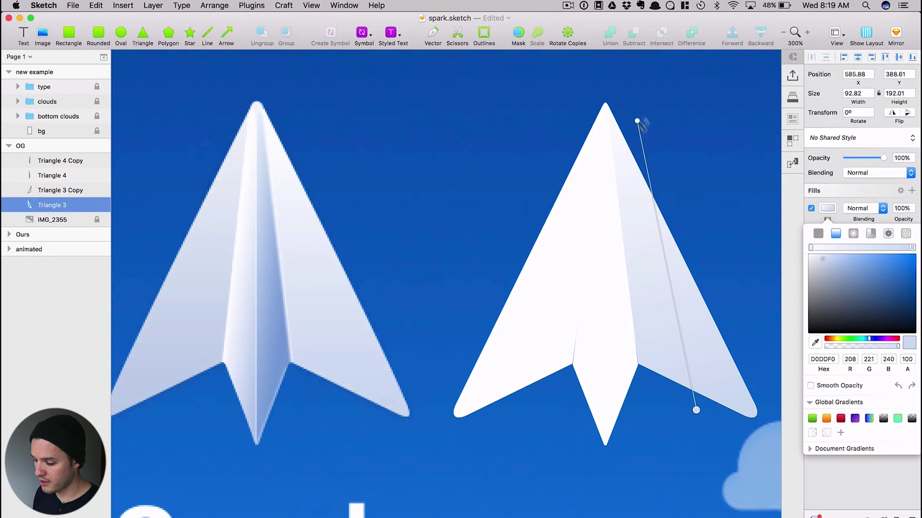
left_click_drag(638, 121, 652, 144)
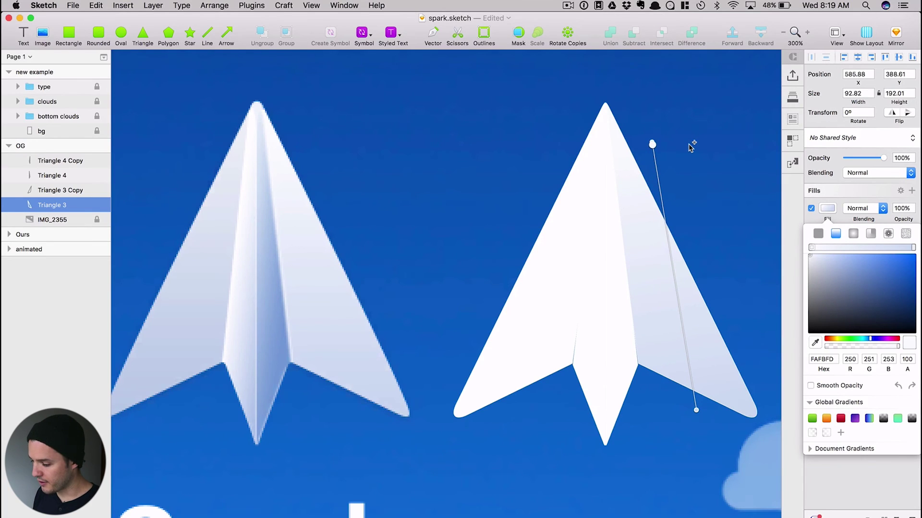
key("Escape")
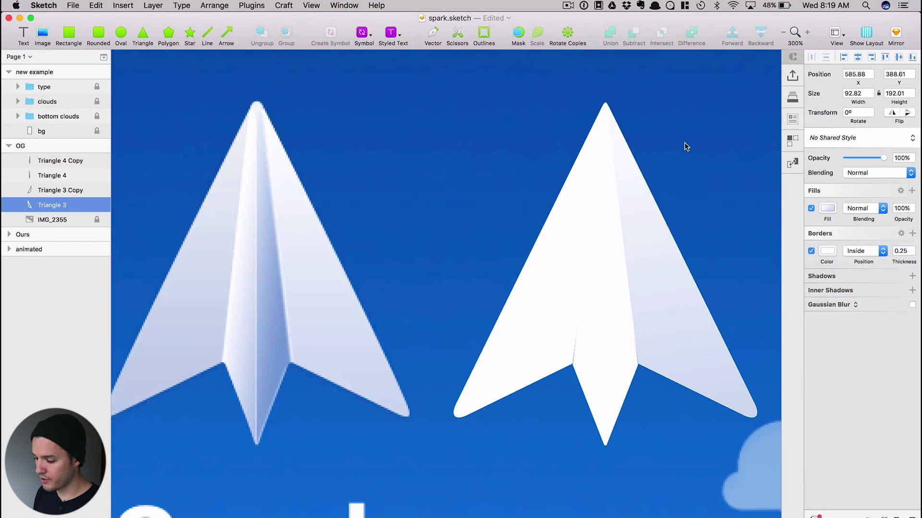
left_click(766, 264)
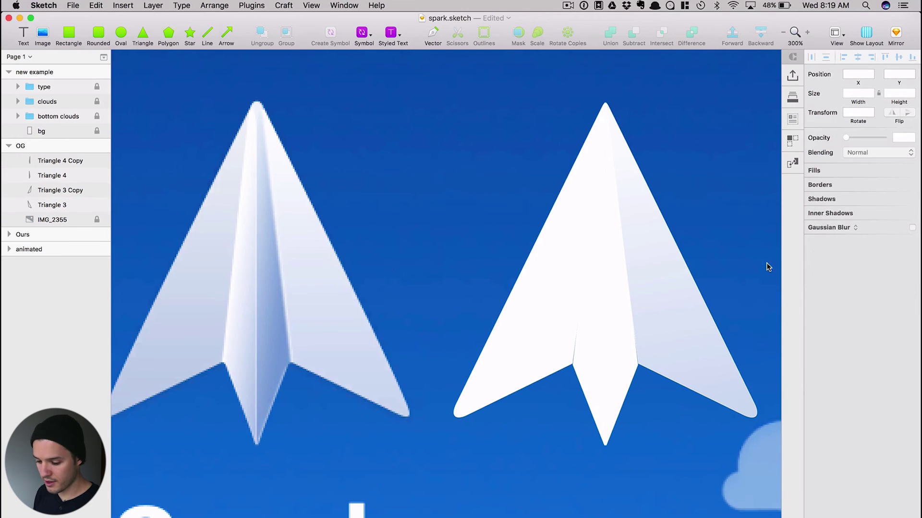
- Copy the right wing's style and paste it onto the left wing of the traced plane
scroll(447, 243, "down", 2)
scroll(447, 243, "left", 2)
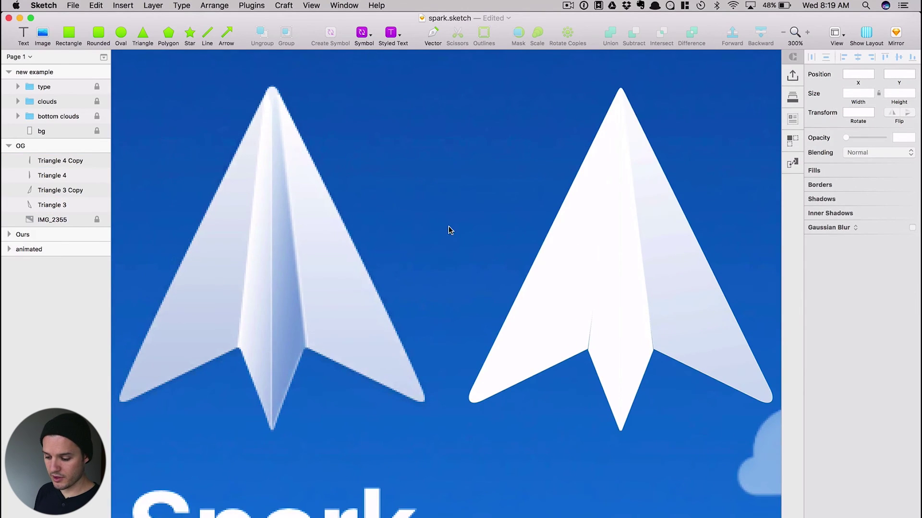
left_click(679, 281)
right_click(680, 272)
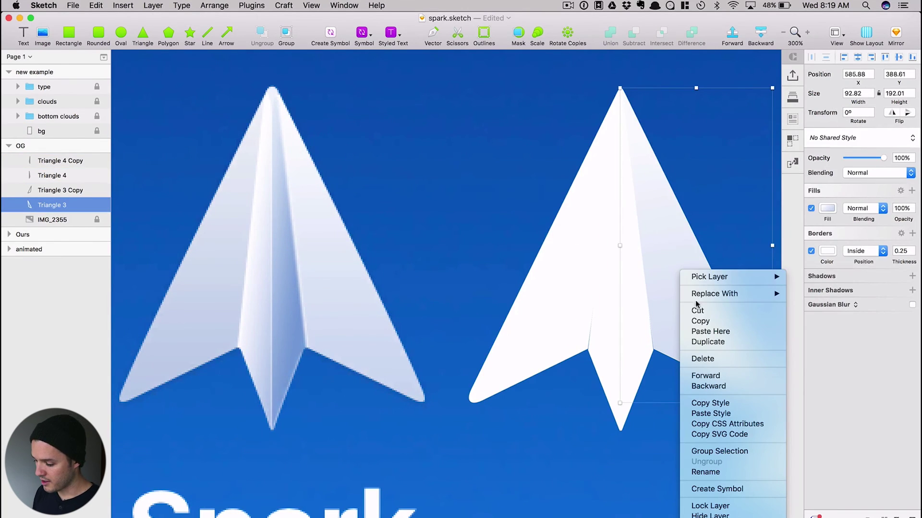
left_click(710, 403)
left_click(512, 381)
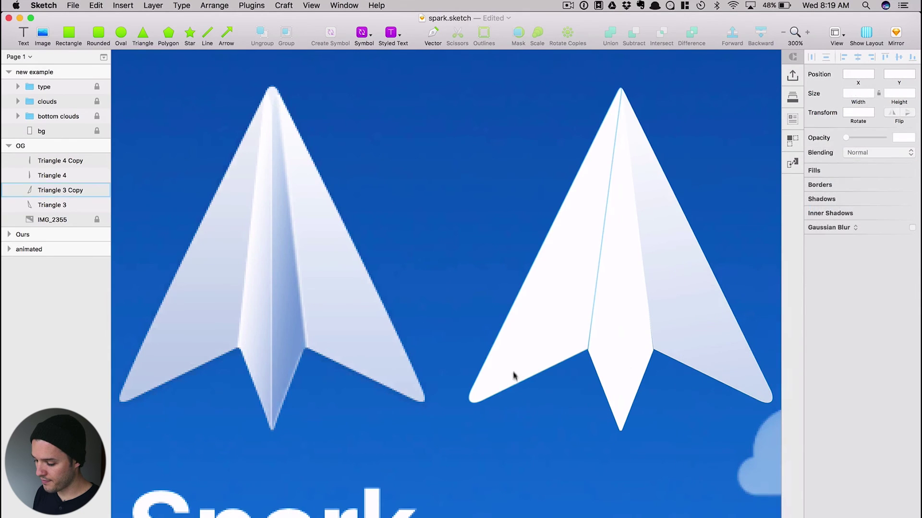
left_click(512, 358)
right_click(512, 358)
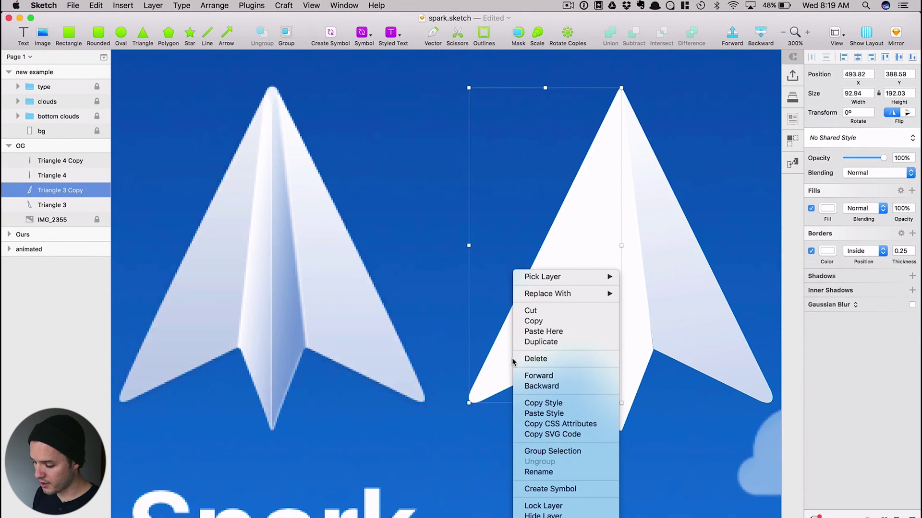
left_click(541, 412)
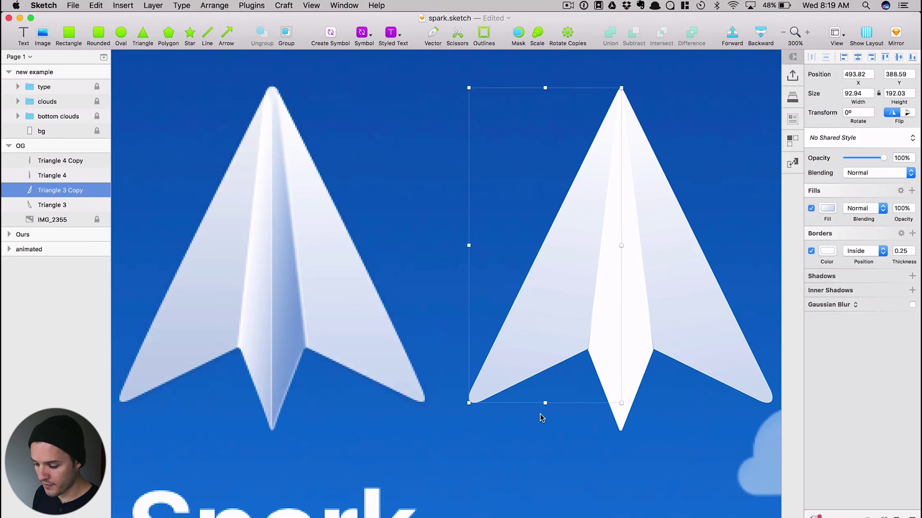
left_click(549, 435)
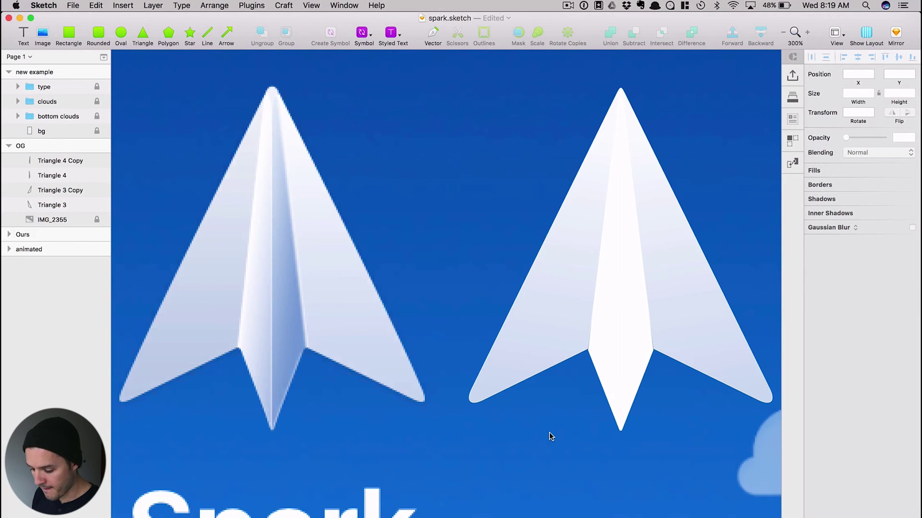
- Paste the wing style onto the right center fold and sample 81ACDE from the reference fold as its gradient end color
left_click(630, 346)
right_click(631, 346)
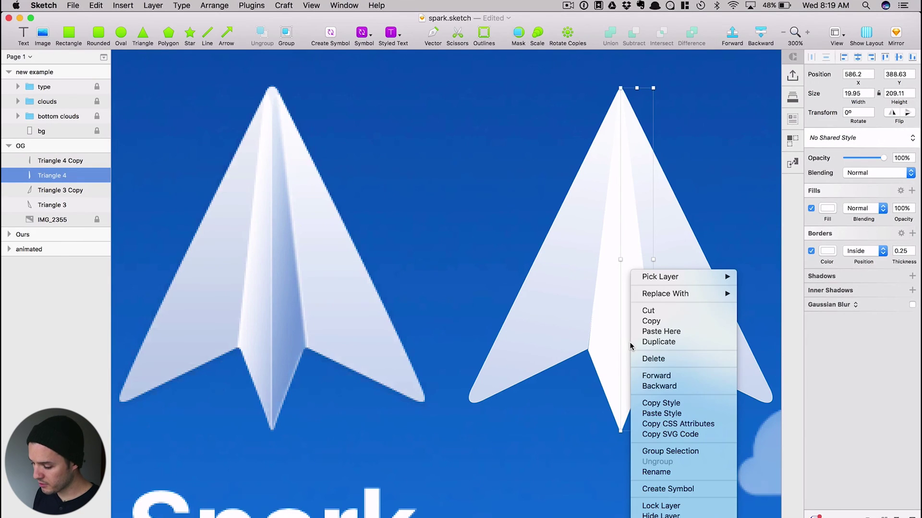
left_click(662, 414)
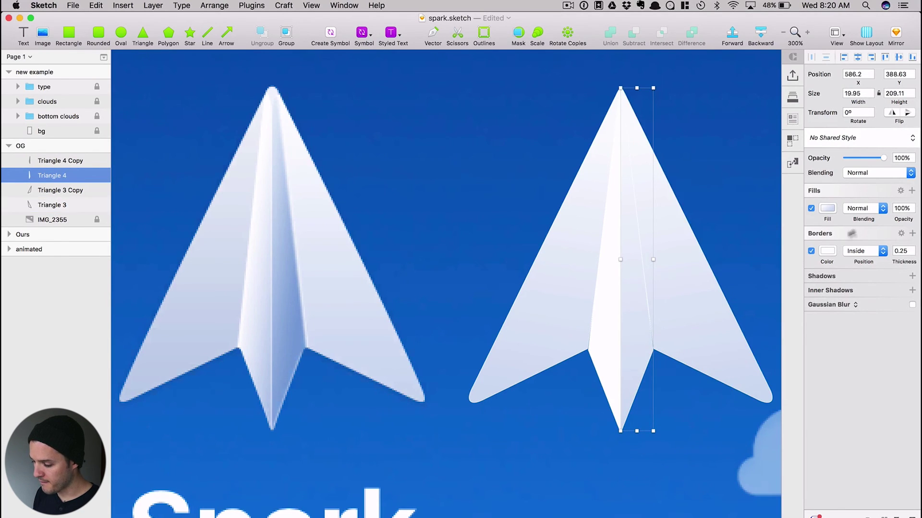
left_click(827, 209)
left_click(913, 248)
left_click(815, 342)
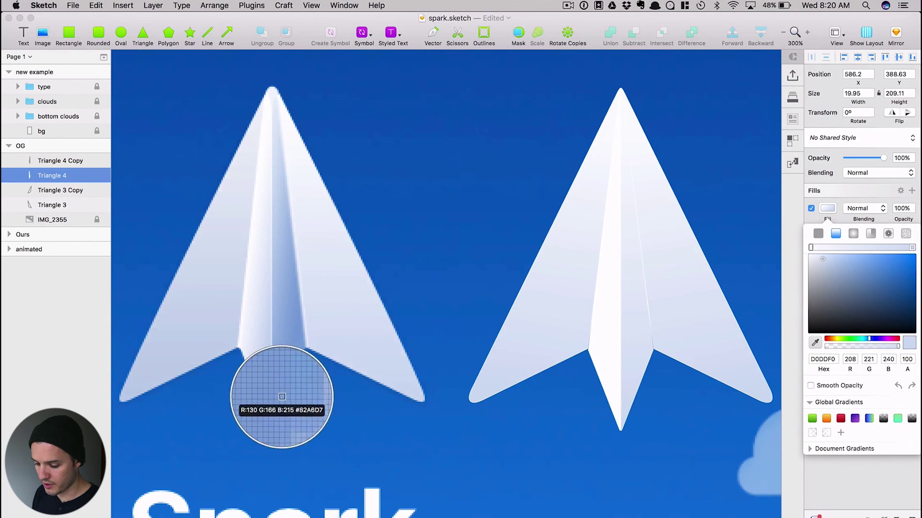
left_click(276, 403)
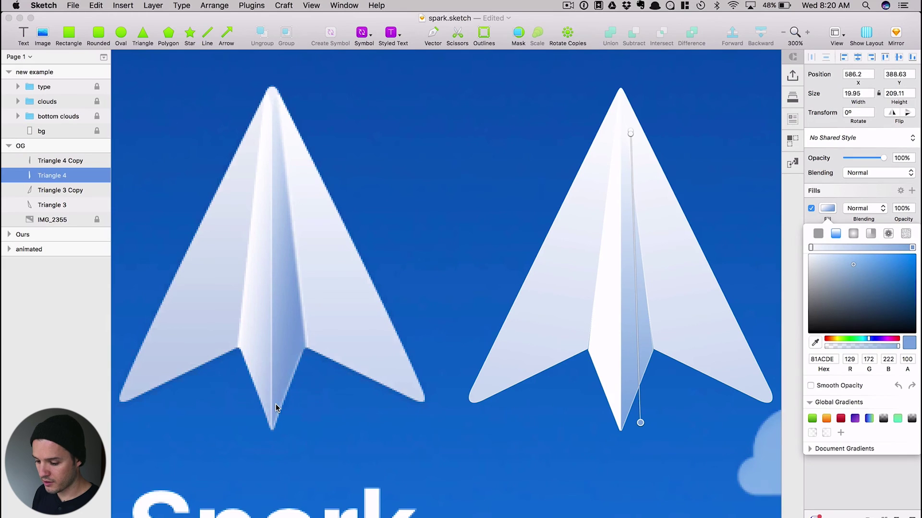
- Sample the right fold's gradient start color from the upper reference fold, remove the stray color stop, and lighten the start to EDF5FF
left_click(630, 133)
left_click(815, 343)
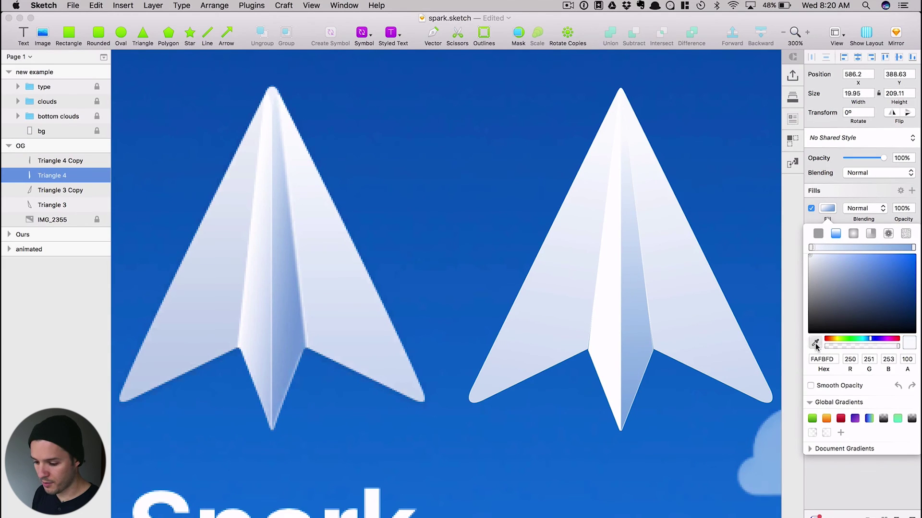
left_click(278, 138)
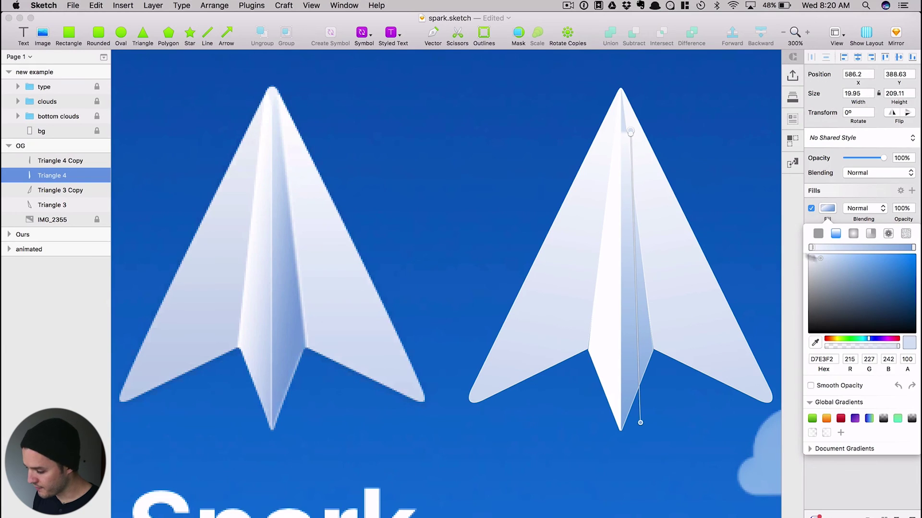
left_click(827, 248)
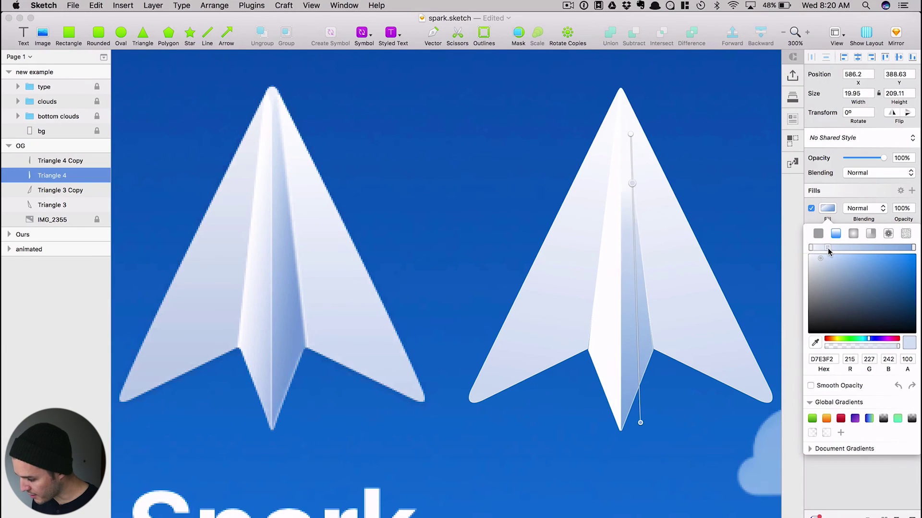
key("Delete")
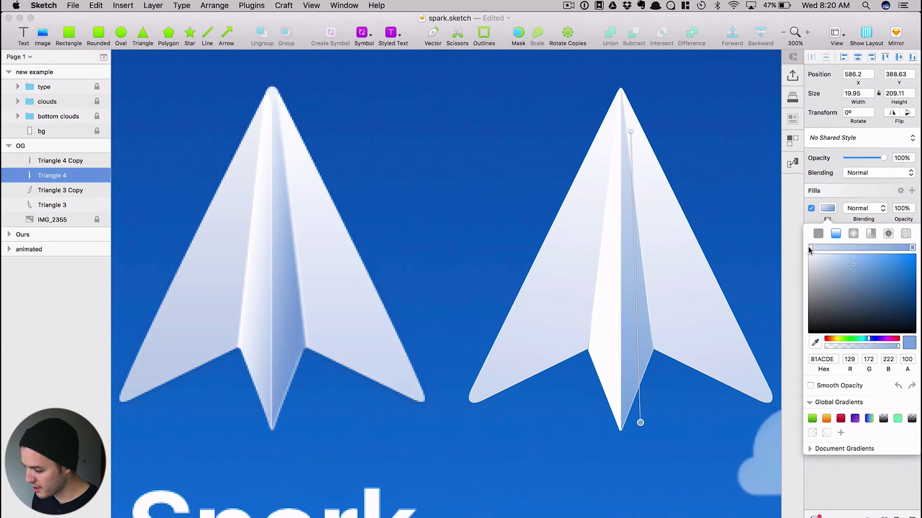
left_click(810, 248)
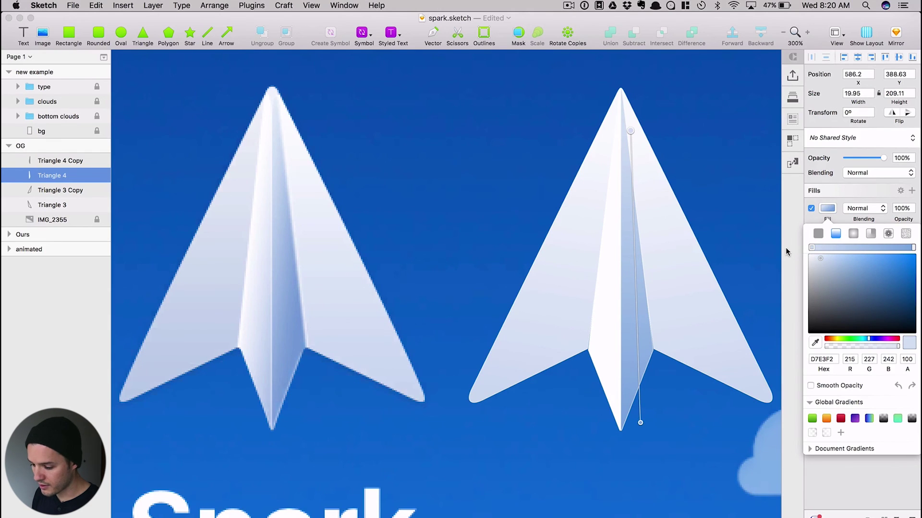
left_click_drag(817, 257, 814, 252)
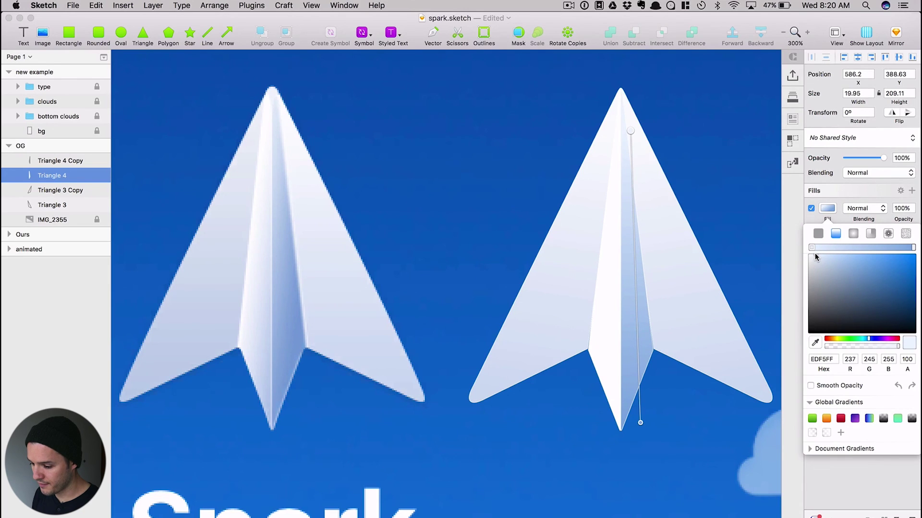
left_click(677, 91)
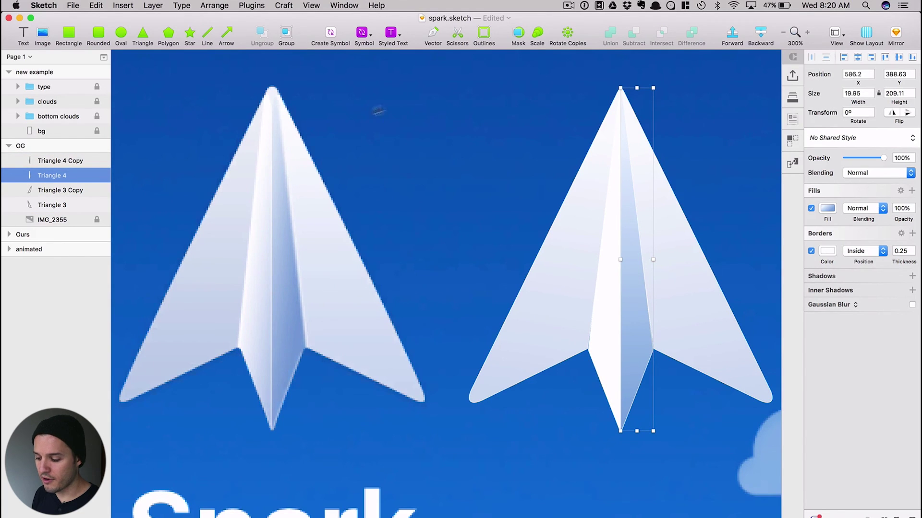
left_click(452, 94)
- Paste the copied wing style onto the left center fold of the traced plane
left_click(608, 290)
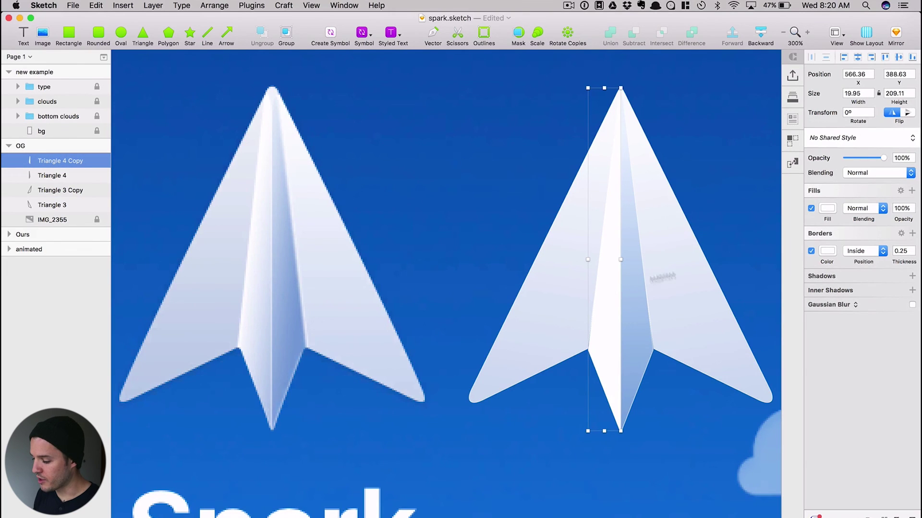
left_click(827, 210)
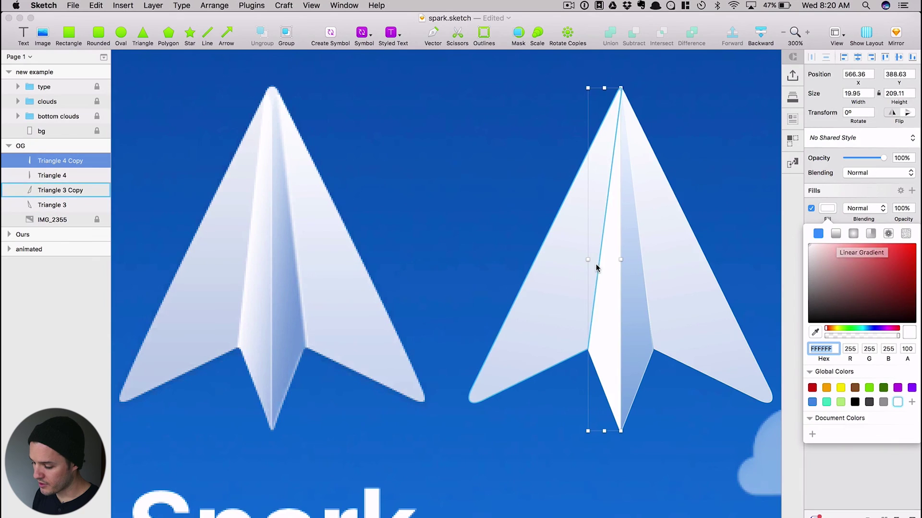
right_click(610, 271)
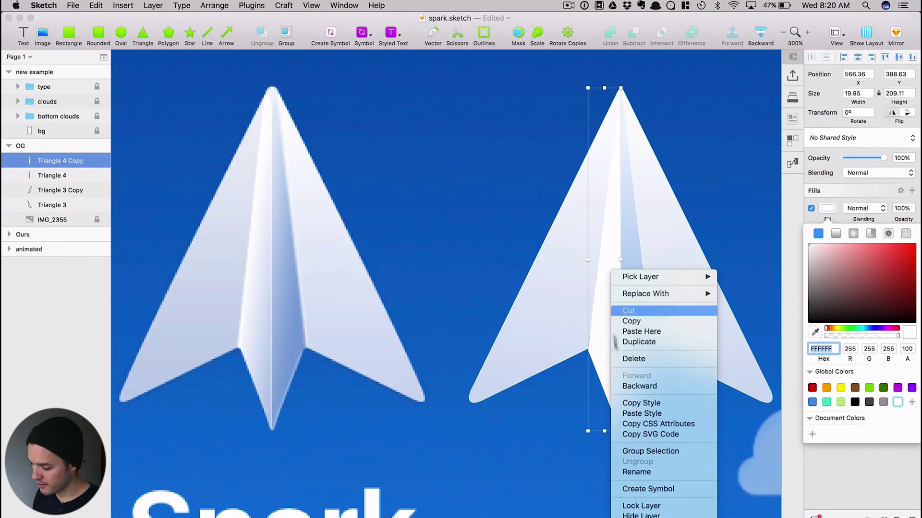
left_click(628, 414)
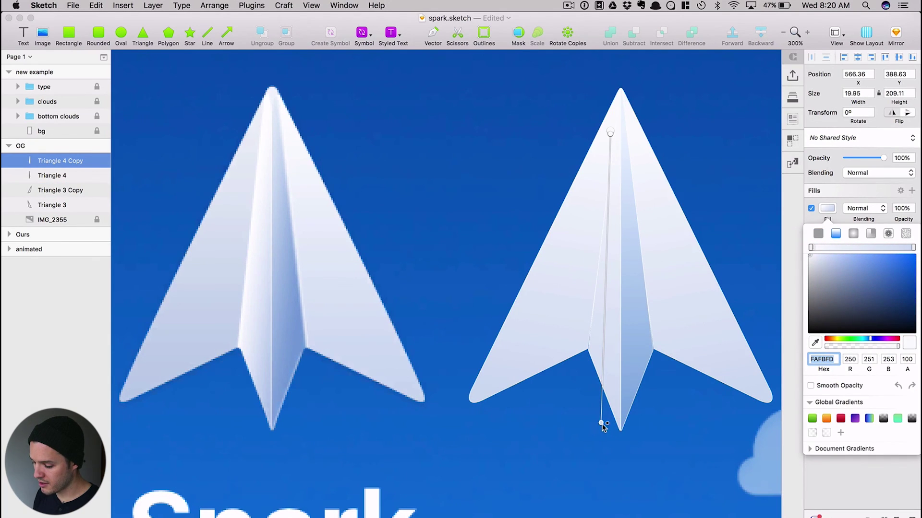
- Angle the left fold's gradient from outside the left wing's upper edge down to the center crease, removing the extra color stop
left_click_drag(600, 423, 625, 344)
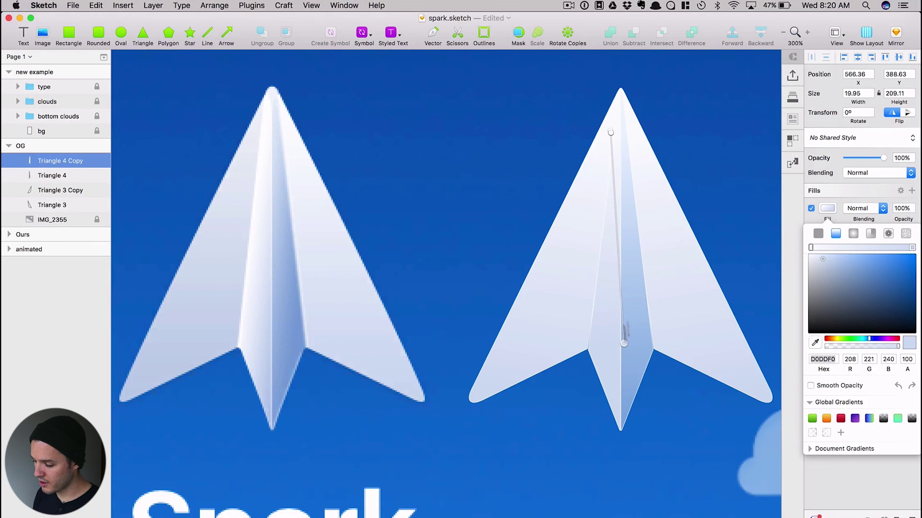
left_click(612, 130)
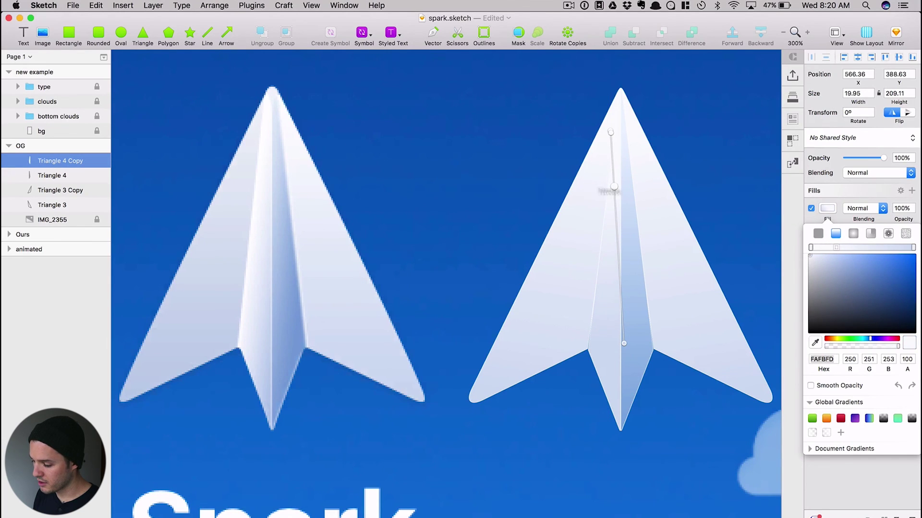
left_click(835, 247)
key("Delete")
left_click(811, 248)
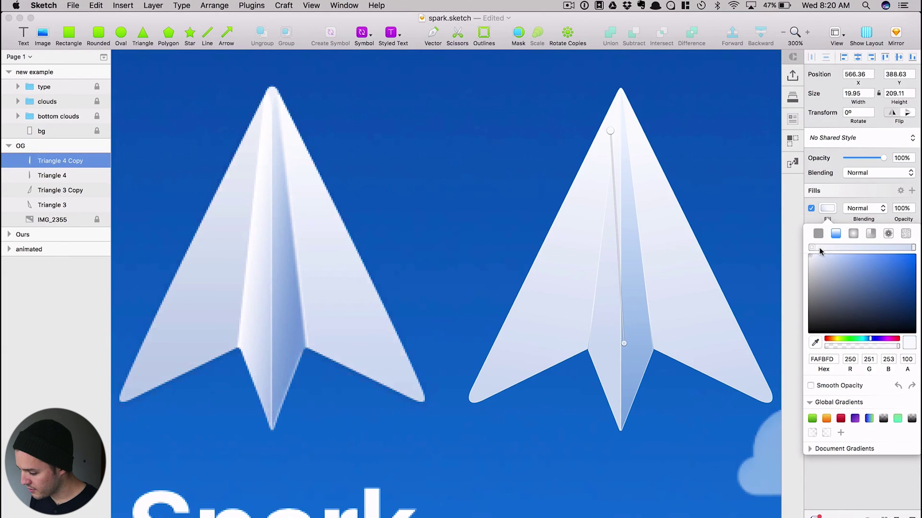
left_click_drag(610, 130, 572, 153)
left_click(623, 342)
left_click_drag(618, 339, 620, 296)
left_click(571, 152)
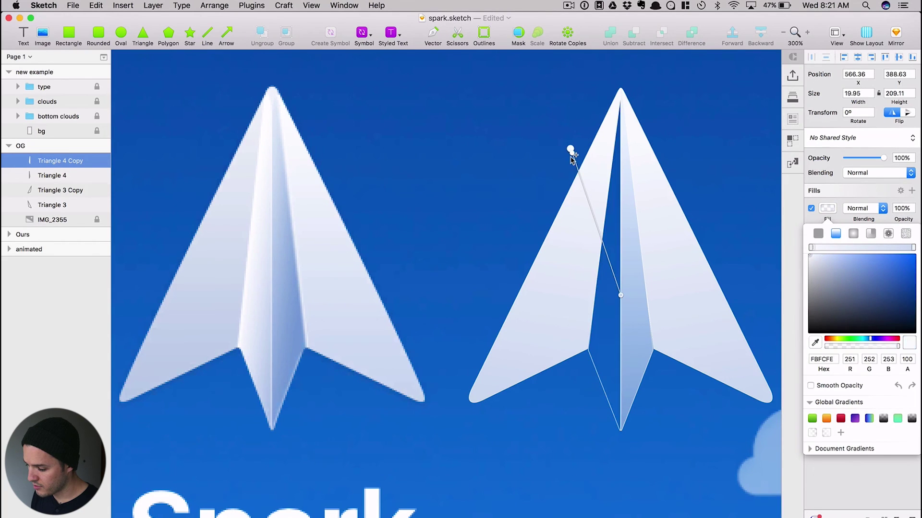
left_click_drag(571, 157, 573, 103)
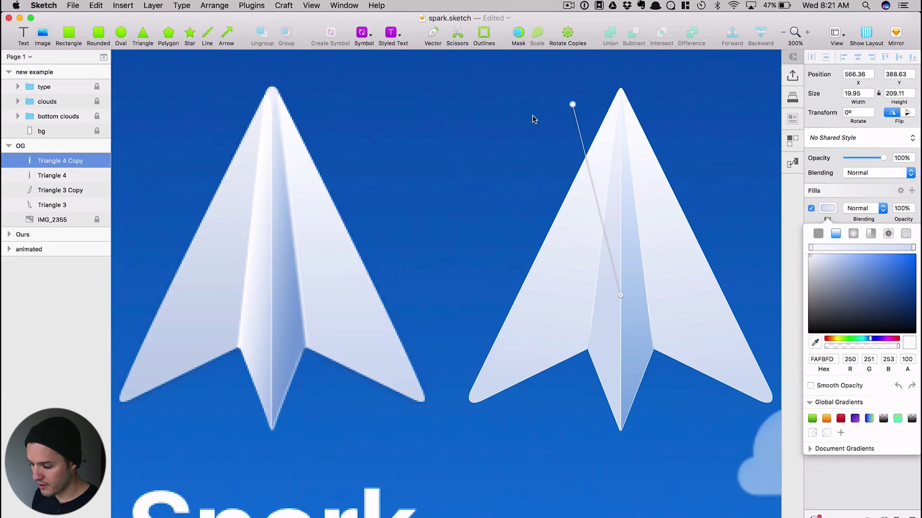
key("Escape")
- Darken the left wing gradient's start color to EEF0F4
left_click(585, 224)
left_click(827, 208)
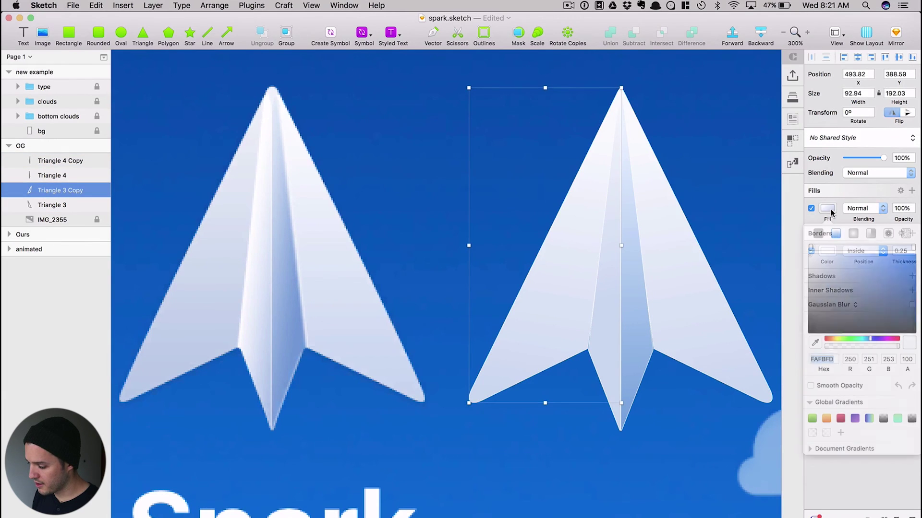
left_click_drag(825, 257, 812, 259)
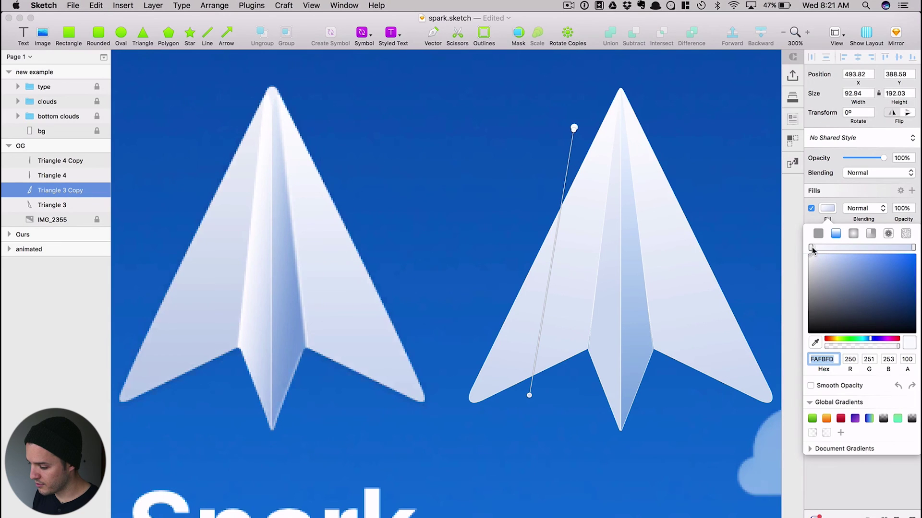
left_click(828, 248)
left_click_drag(829, 247, 809, 256)
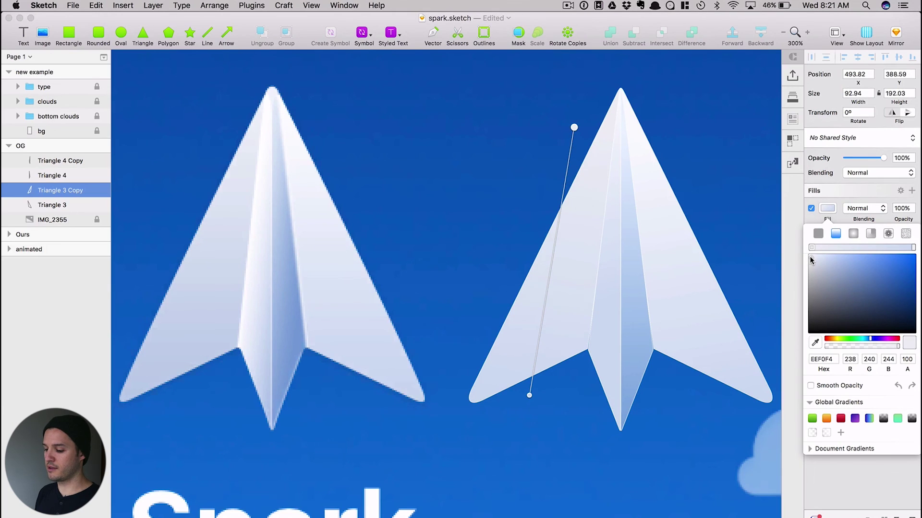
left_click(656, 118)
left_click(656, 118)
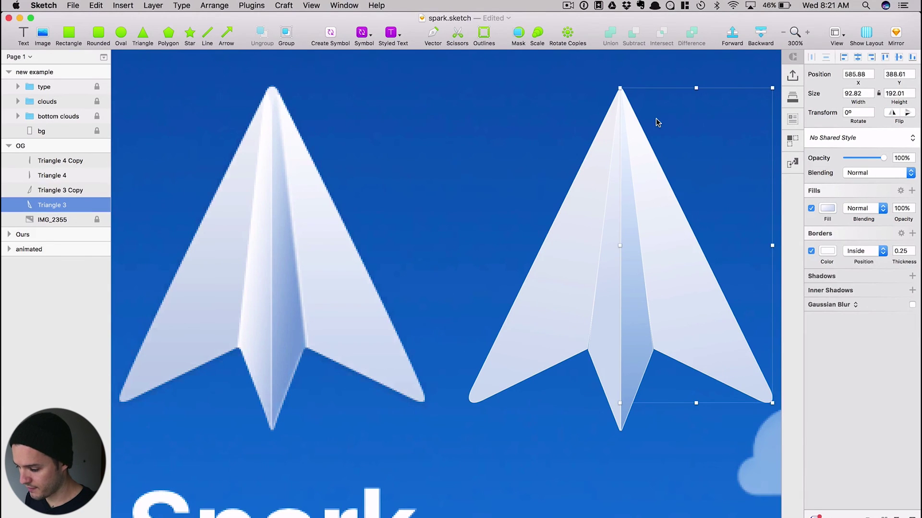
- Group the four triangles of the traced plane
left_click(539, 115)
key("super+0")
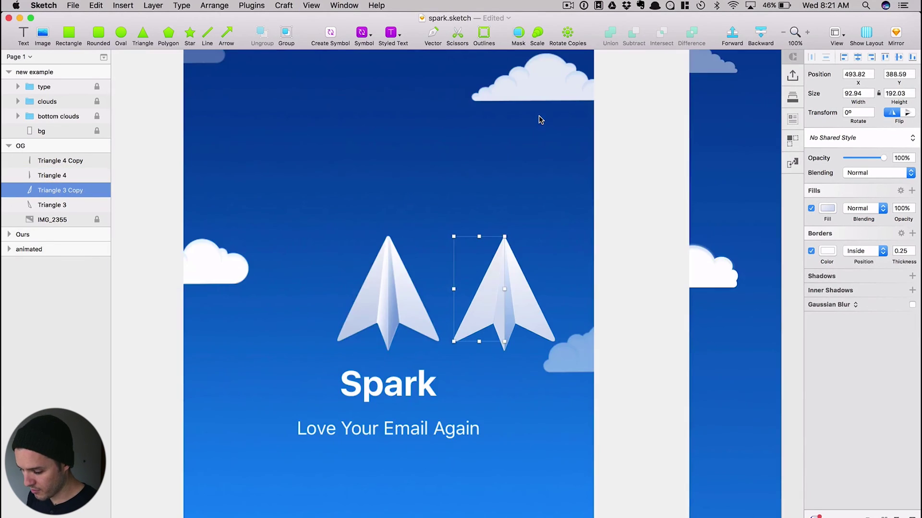
left_click_drag(618, 199, 451, 332)
key("super+g")
- Move the plane group onto the new example artboard, centered above the Spark title at about X 282, Y 367
left_click(587, 367)
scroll(459, 319, "right", 5)
scroll(459, 319, "down", 3)
left_click_drag(325, 224, 712, 230)
scroll(689, 234, "right", 5)
left_click_drag(534, 225, 537, 209)
key("super+minus")
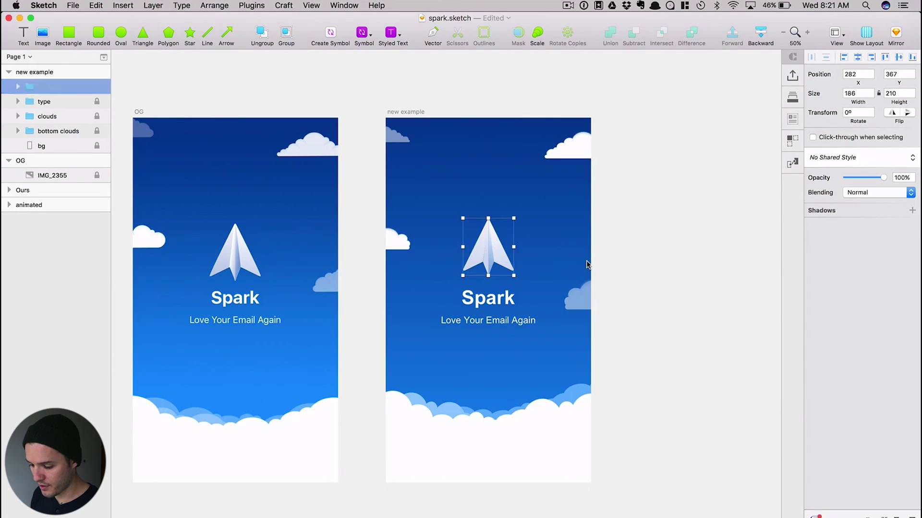
left_click(467, 374)
left_click_drag(467, 374, 560, 372)
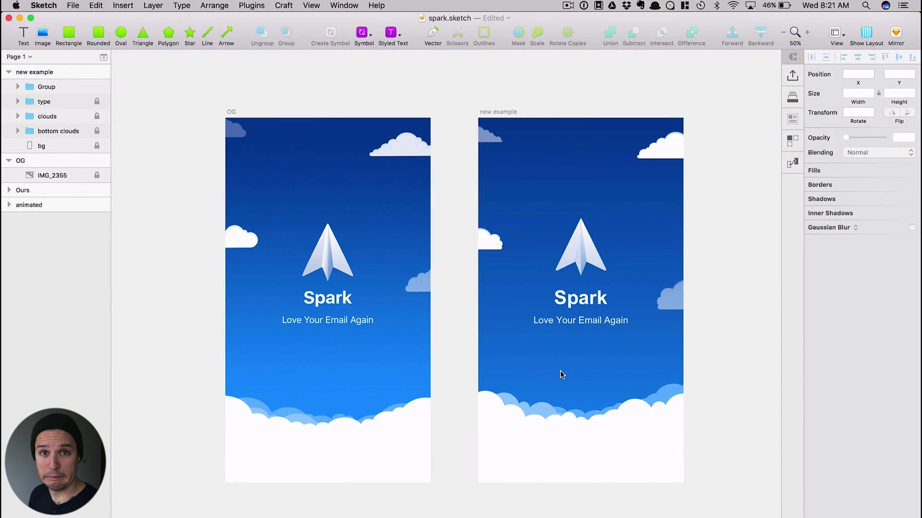